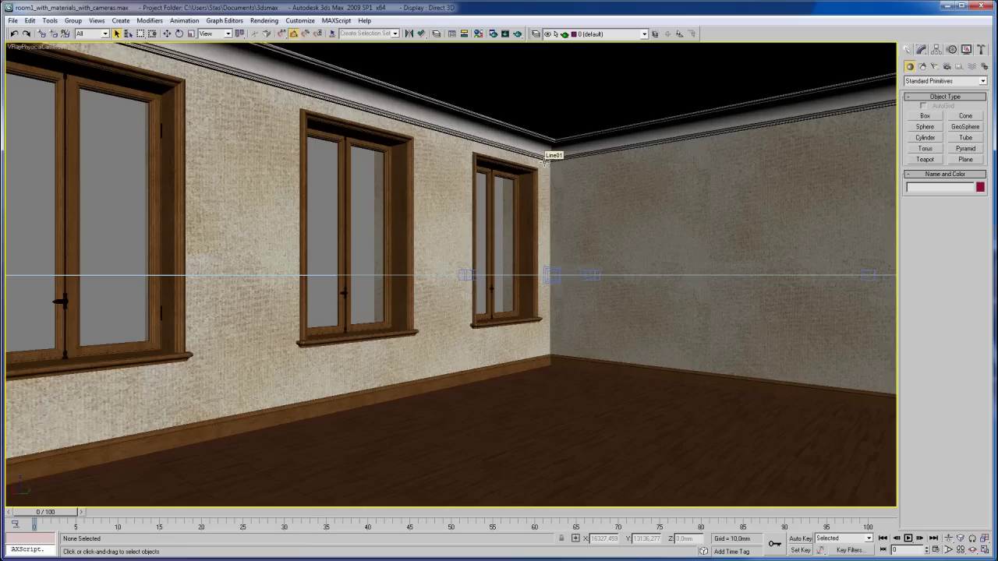
Select the ceiling moulding at the room's corner
left_click(553, 129)
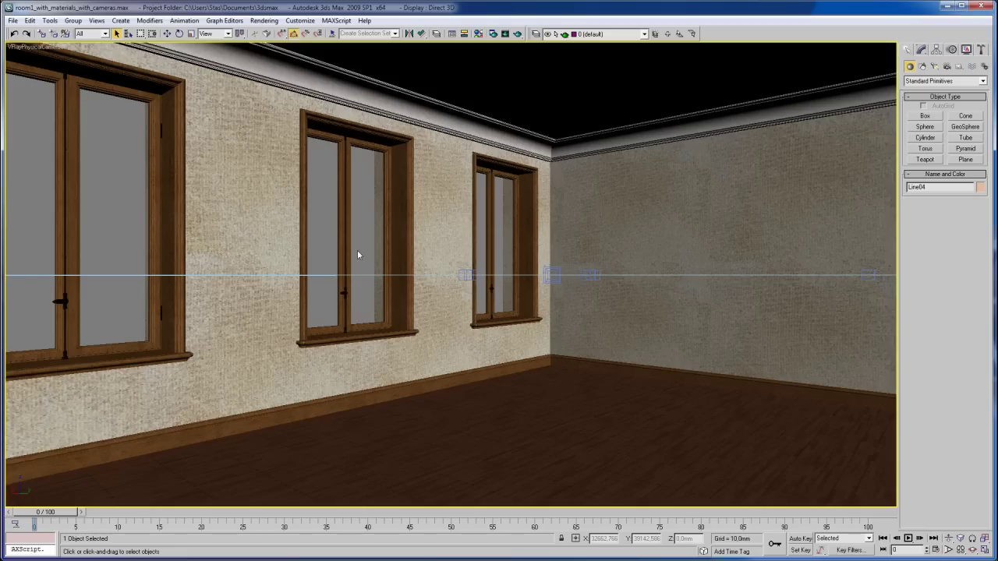
left_click(934, 66)
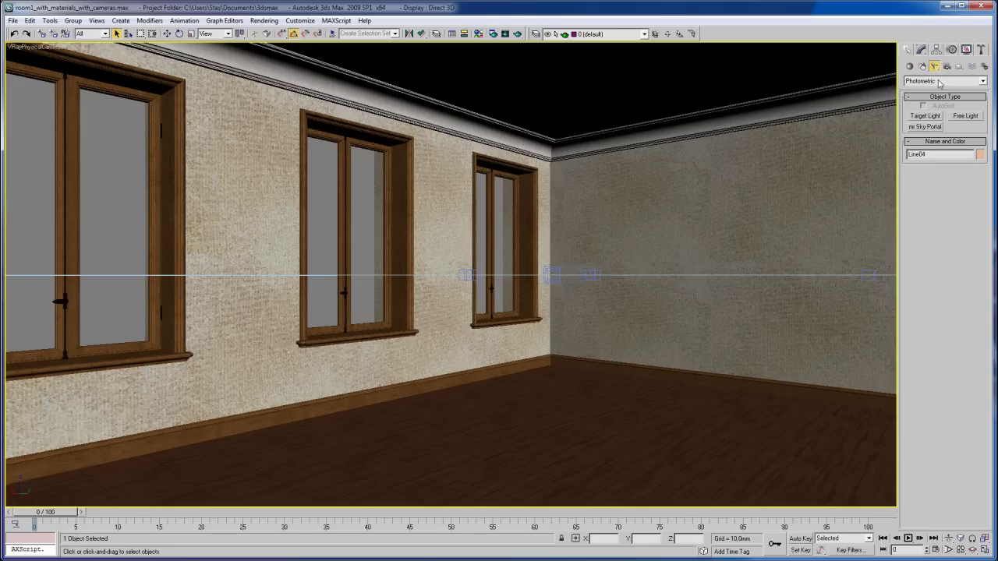
left_click(936, 82)
left_click(936, 87)
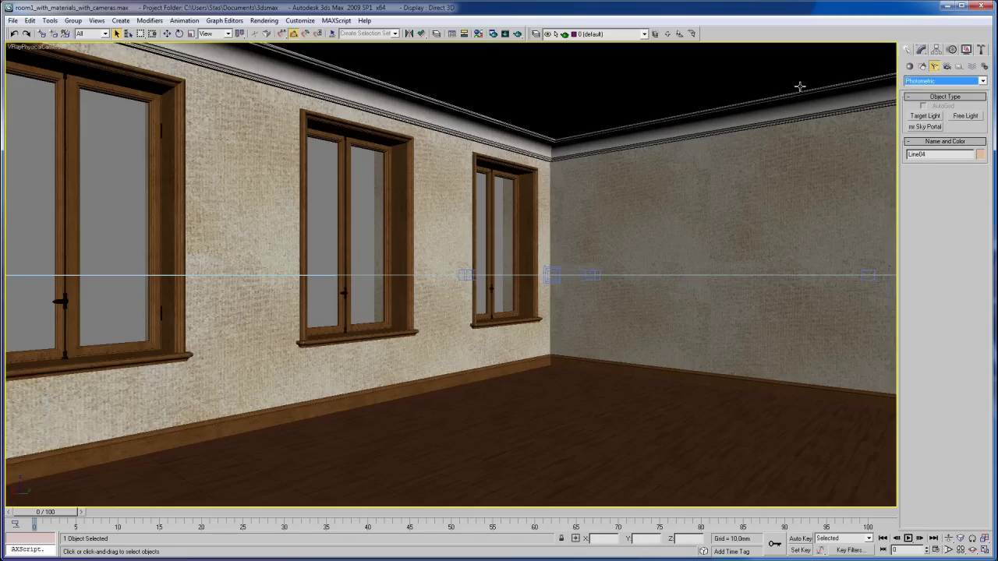
left_click(39, 49)
left_click(195, 52)
left_click(175, 78)
left_click(38, 45)
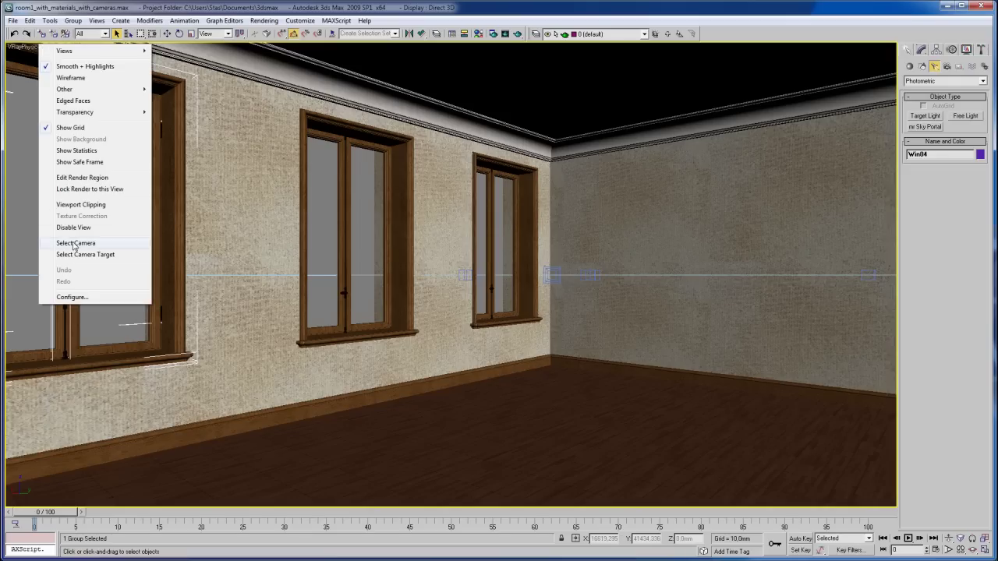
left_click(126, 240)
left_click(923, 51)
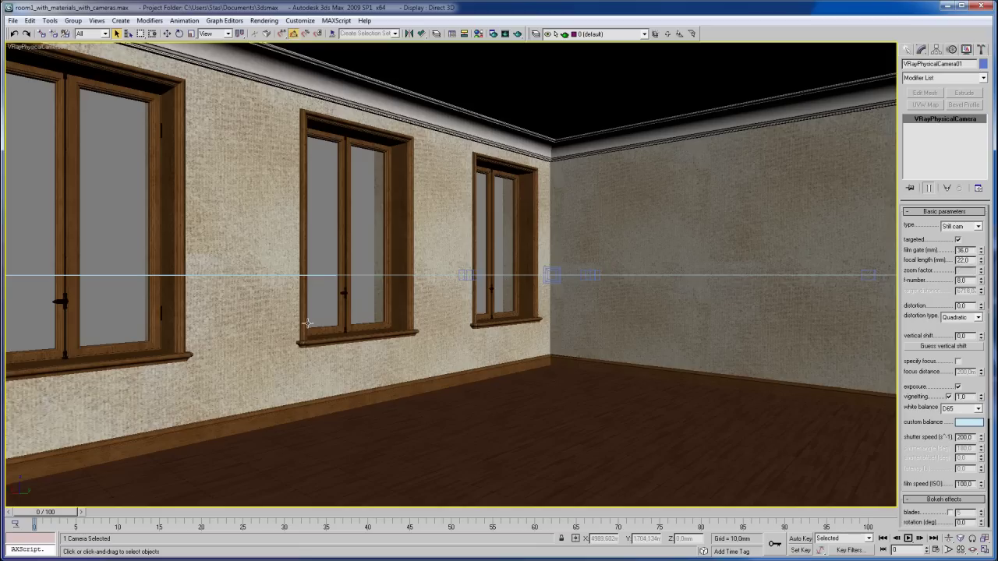
left_click(661, 117)
left_click(551, 275)
left_click(364, 234)
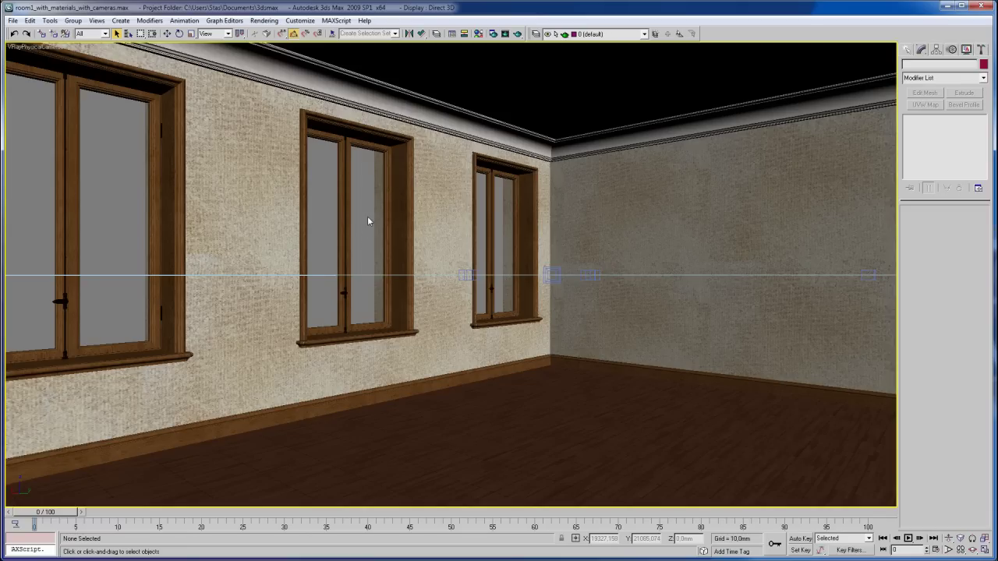
left_click(369, 219)
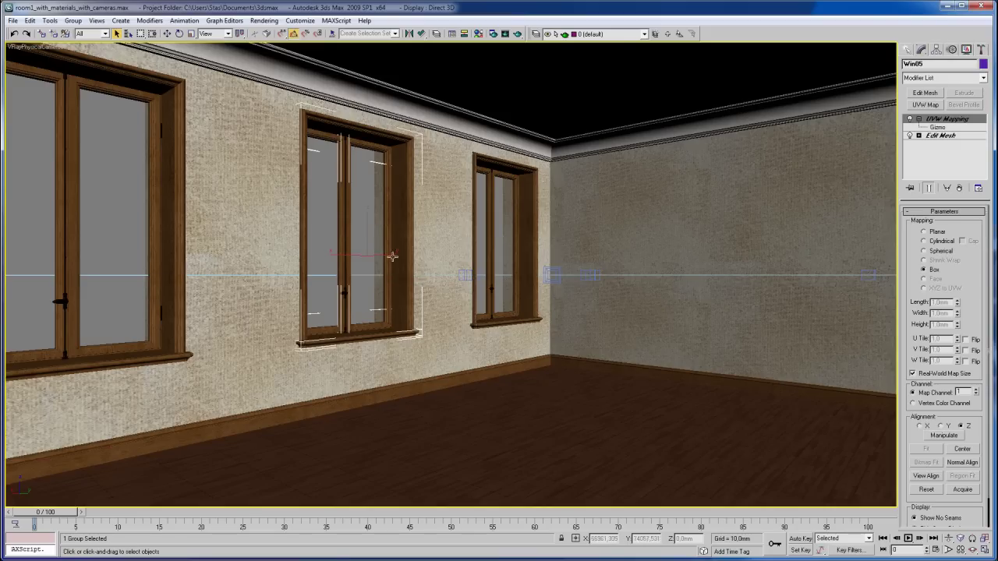
key("ctrl+d")
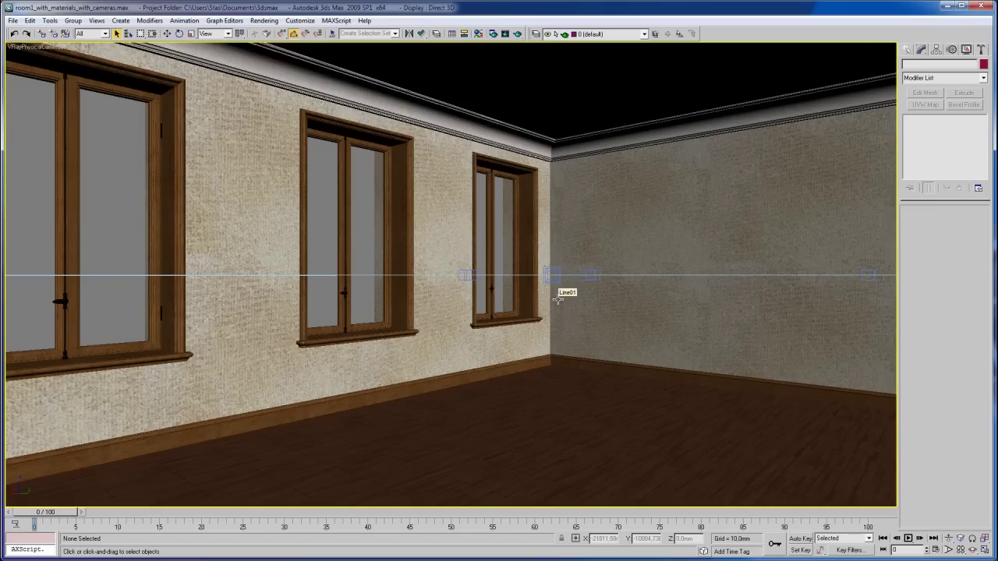
Maximize the Top viewport around the room and set the selection filter to Lights
key("alt+w")
right_click(422, 247)
key("alt+w")
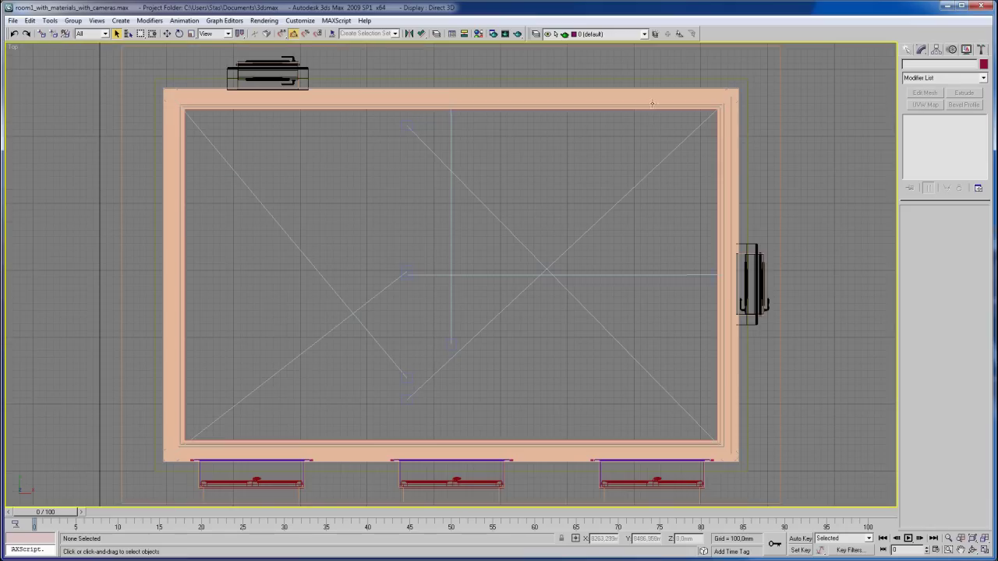
middle_click_drag(628, 105, 522, 196)
left_click(100, 34)
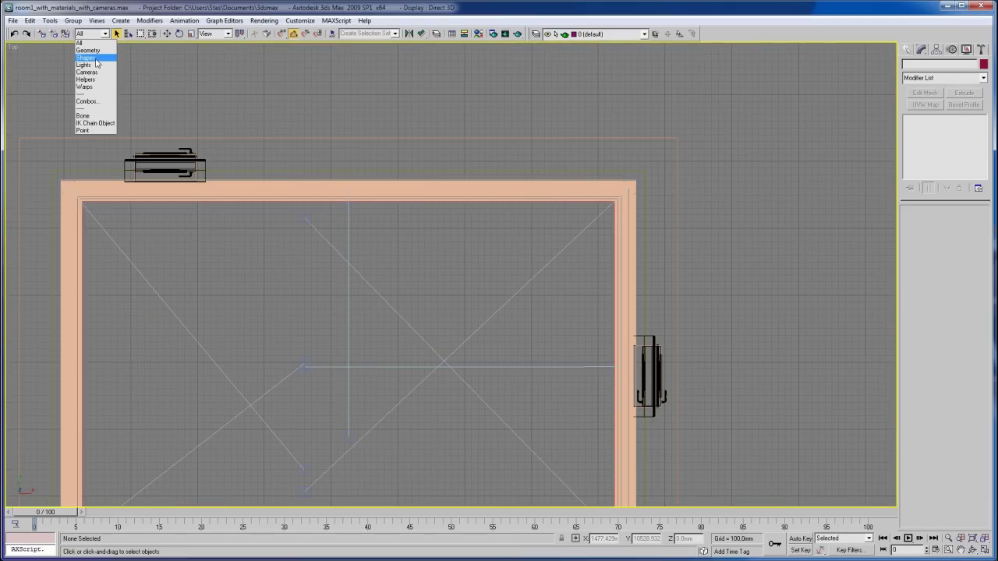
left_click(95, 69)
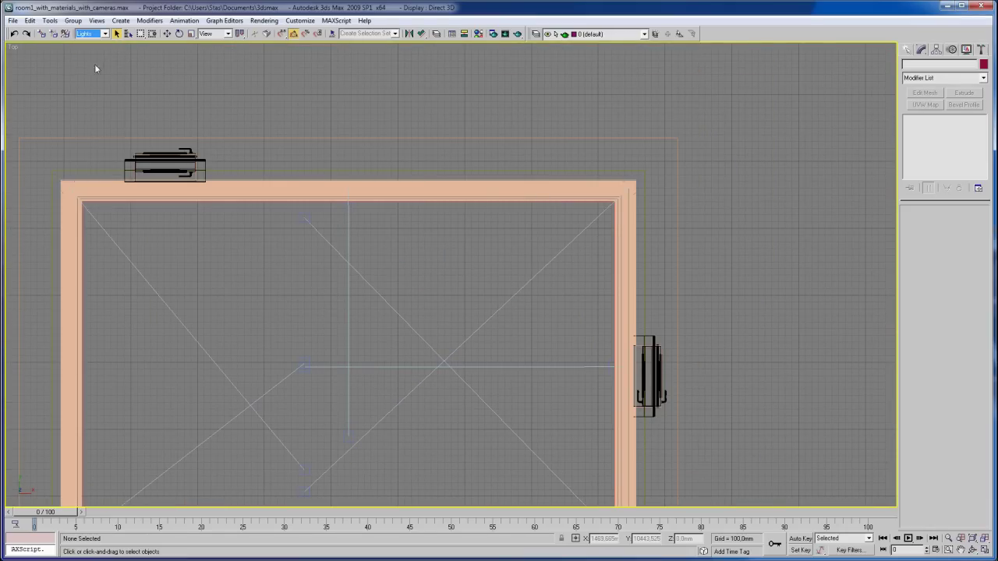
scroll(624, 132, "down", 5)
scroll(619, 151, "down", 5)
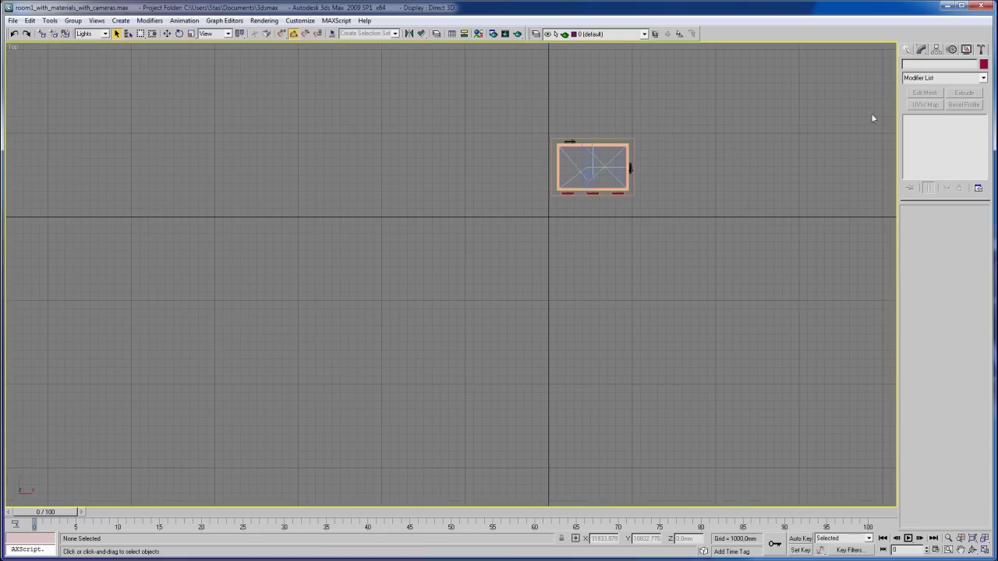
Create a VRaySun in Top view, dragging from outside the room to its centre
left_click(908, 50)
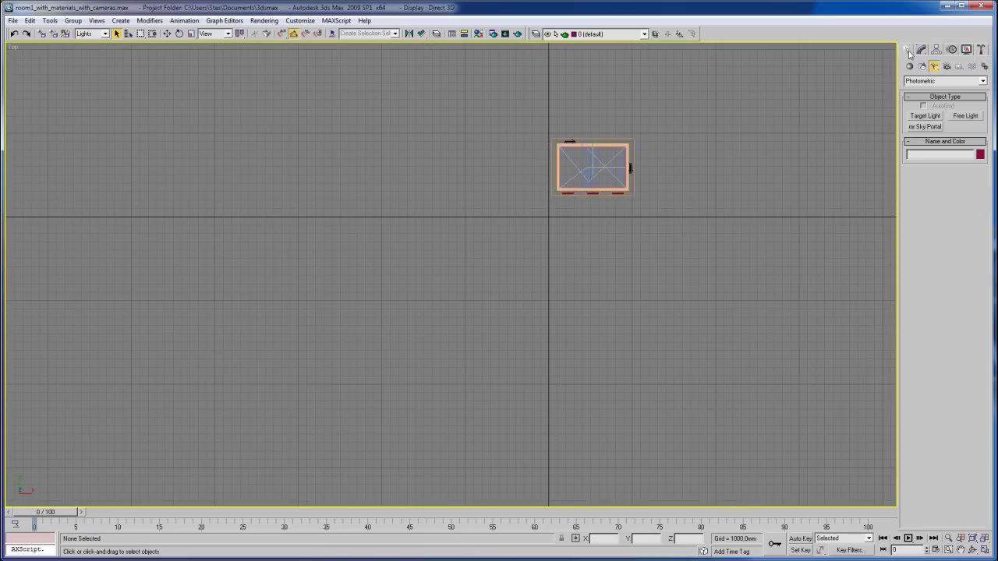
left_click(939, 79)
left_click(930, 90)
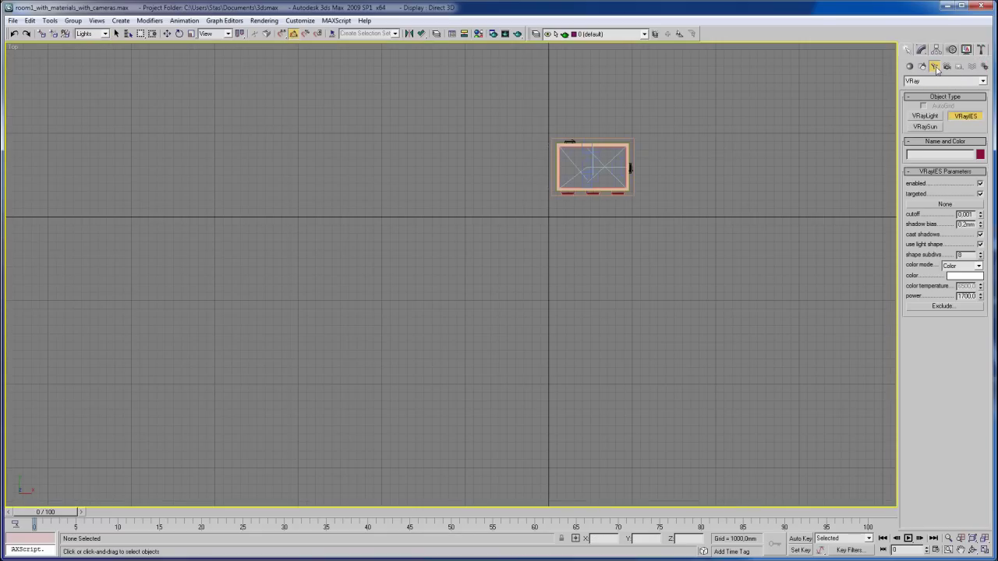
left_click(929, 126)
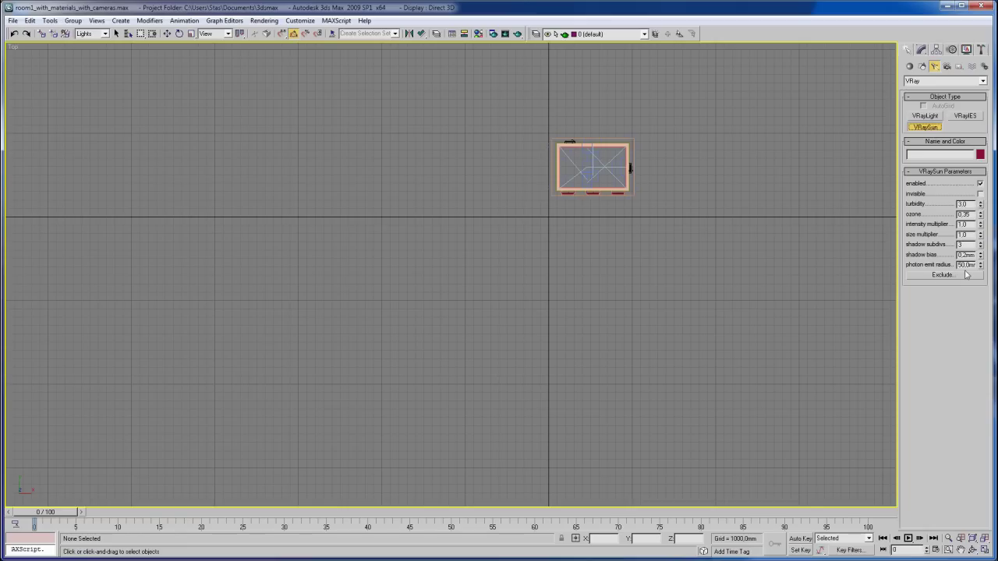
middle_click_drag(715, 258, 619, 314)
scroll(619, 313, "down", 3)
middle_click_drag(588, 350, 573, 317)
scroll(562, 318, "up", 3)
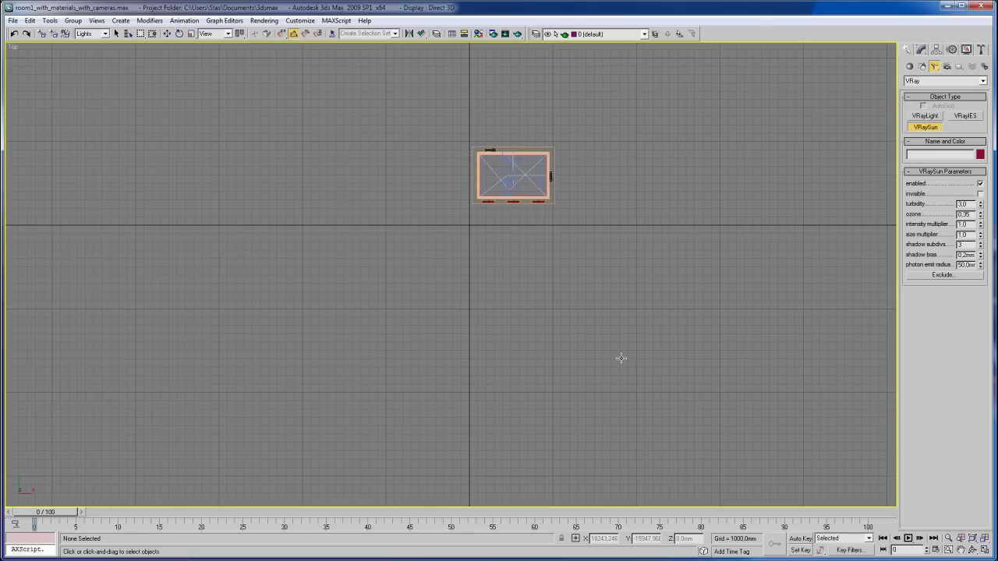
left_click_drag(621, 358, 513, 174)
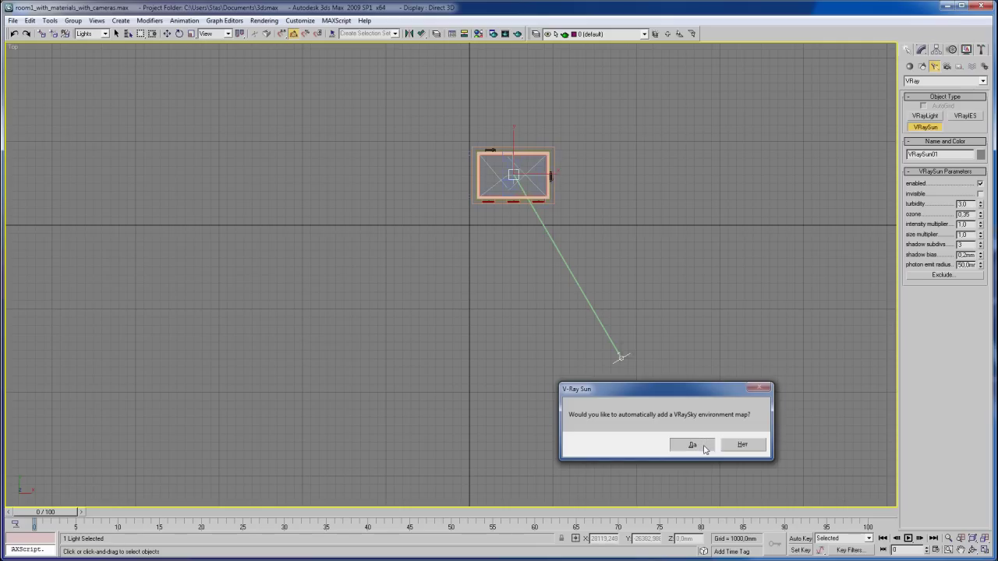
Accept the VRaySky environment map and move VRaySun01 further left along X
left_click(705, 446)
left_click(699, 443)
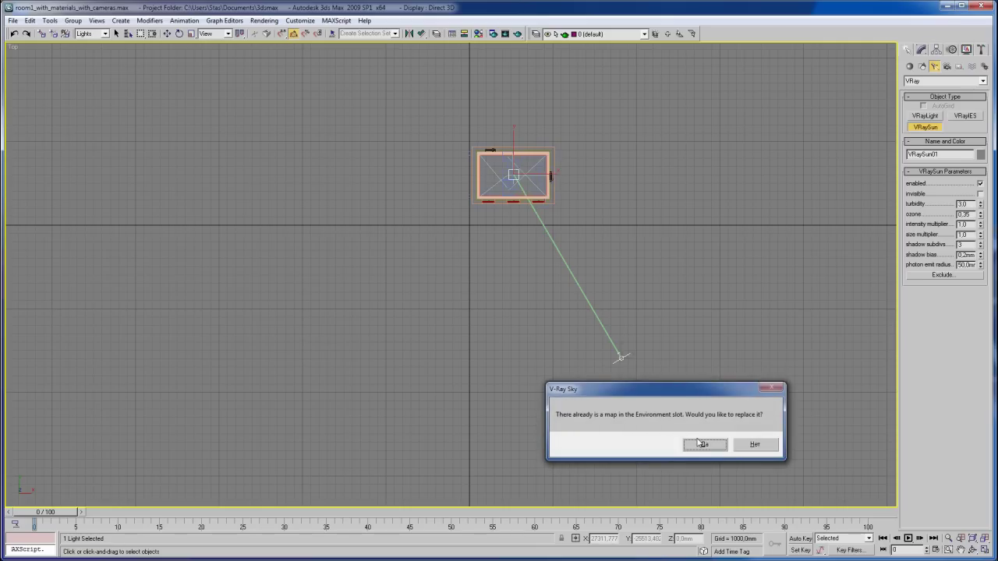
right_click(630, 290)
left_click(633, 295)
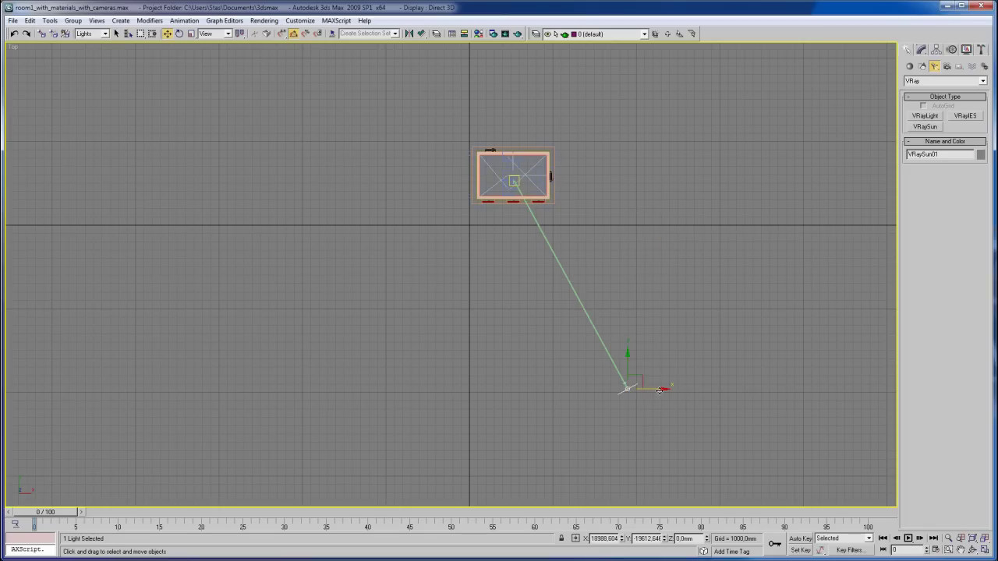
left_click_drag(659, 390, 421, 387)
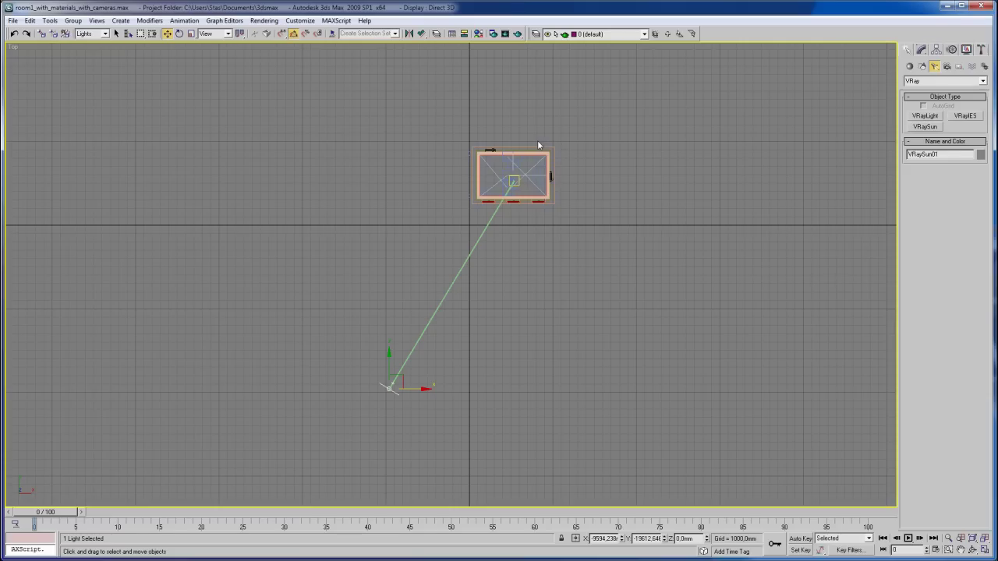
Reset the selection filter to All, return to four viewports and clear the selection
left_click(91, 33)
left_click(89, 42)
scroll(512, 278, "down", 3)
key("alt+w")
key("alt+w")
scroll(453, 301, "down", 4)
scroll(354, 371, "down", 2)
left_click(521, 385)
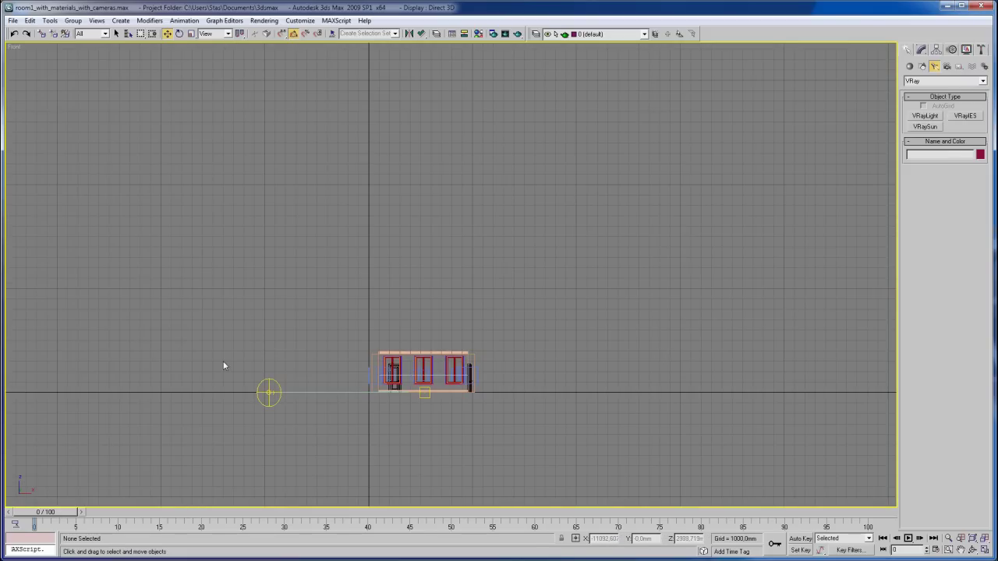
Select VRaySun01 in Front view and lift it above the ground
left_click(265, 382)
middle_click_drag(305, 243, 382, 298)
scroll(363, 397, "up", 2)
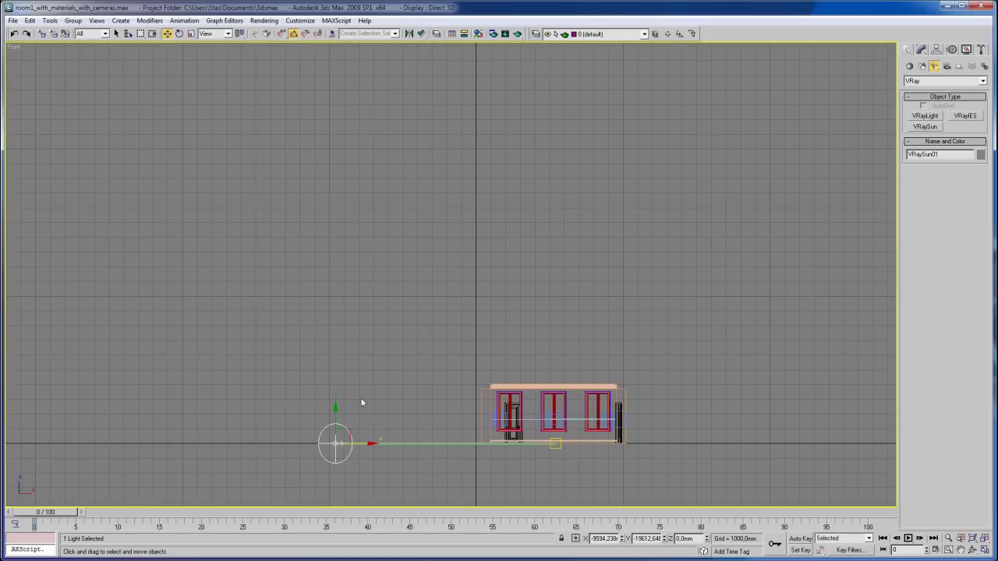
left_click_drag(336, 413, 331, 264)
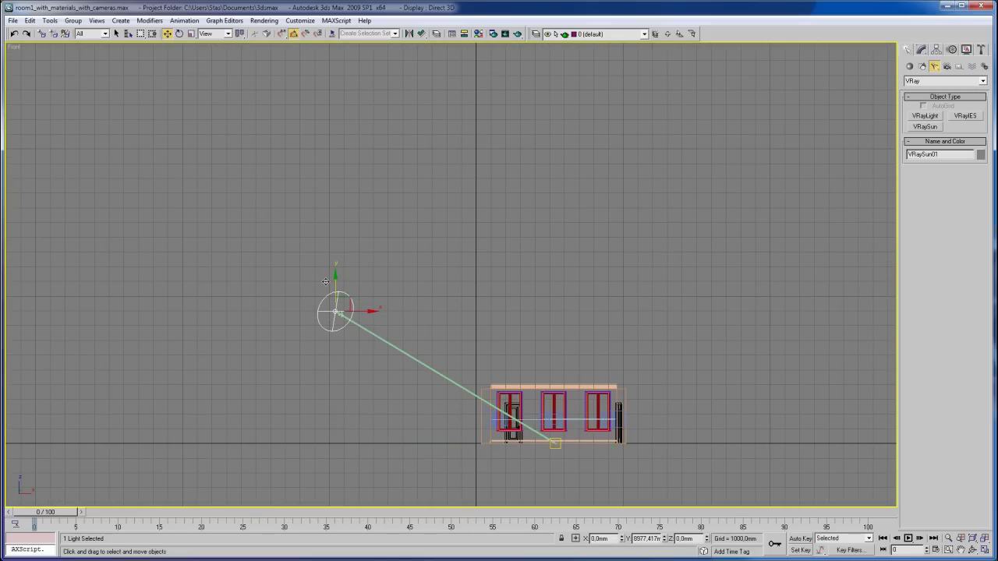
left_click_drag(325, 282, 326, 288)
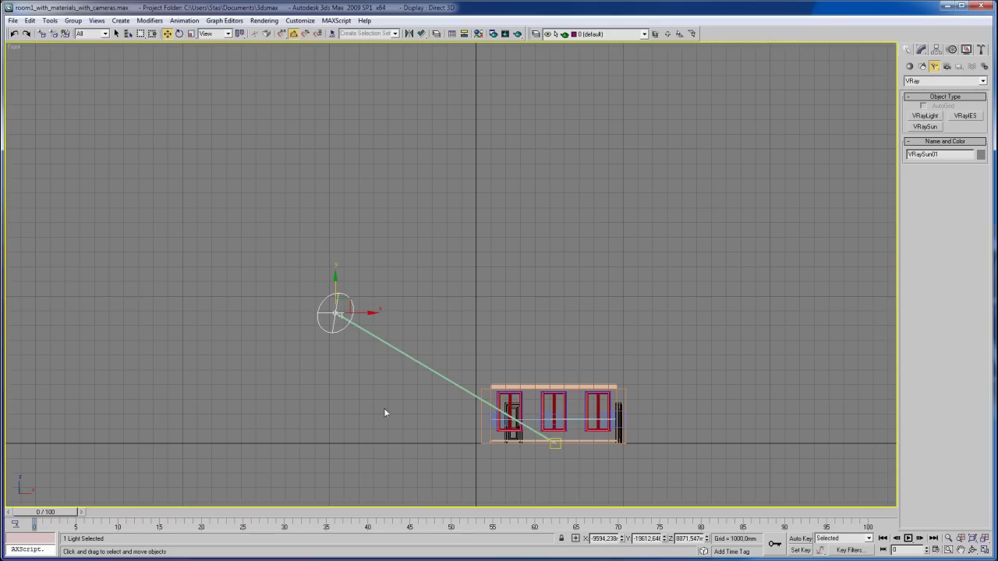
Zoom out and set the sun high above the room at about 9727 mm
middle_click_drag(384, 409, 400, 388)
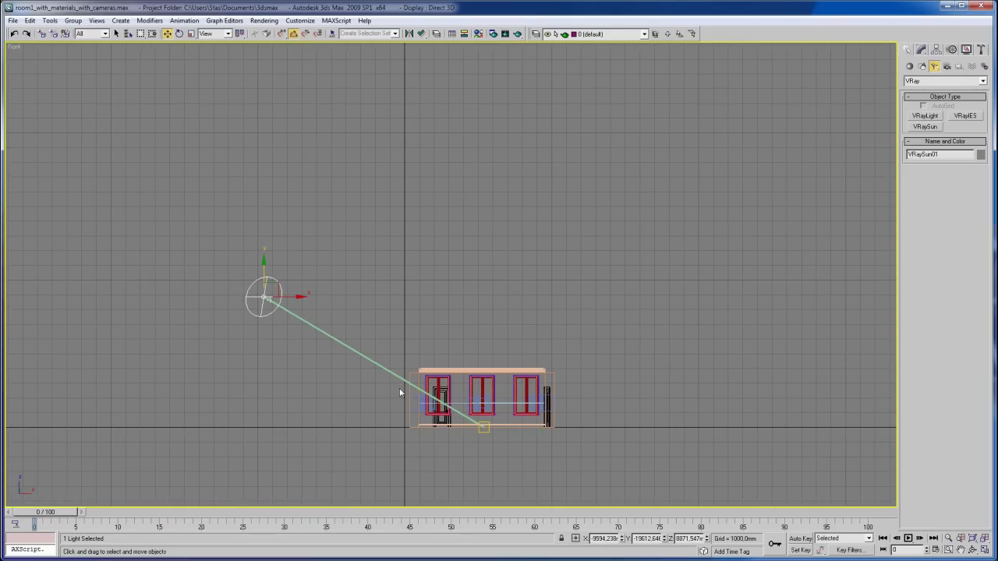
scroll(327, 272, "down", 2)
middle_click_drag(328, 272, 406, 311)
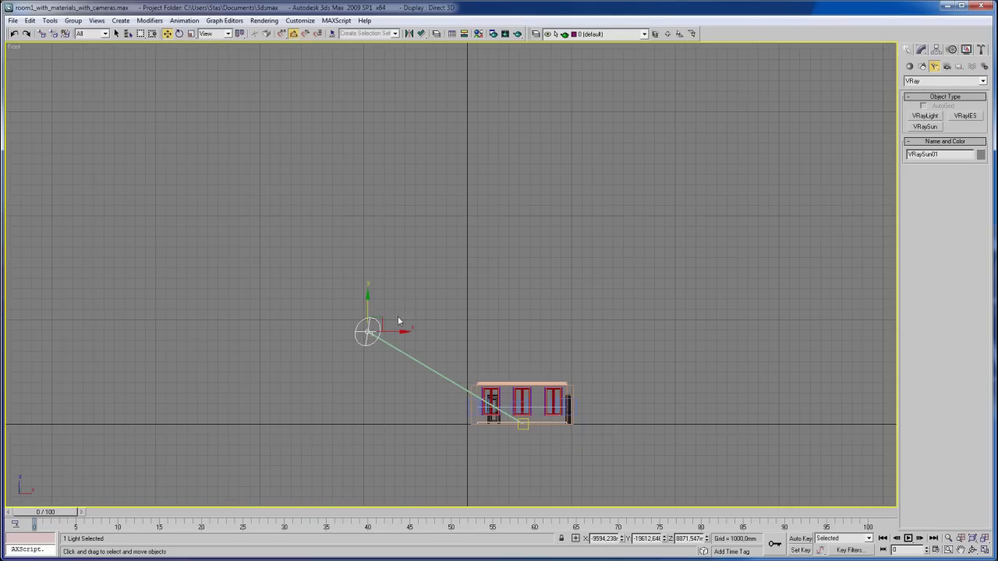
left_click_drag(371, 310, 346, 40)
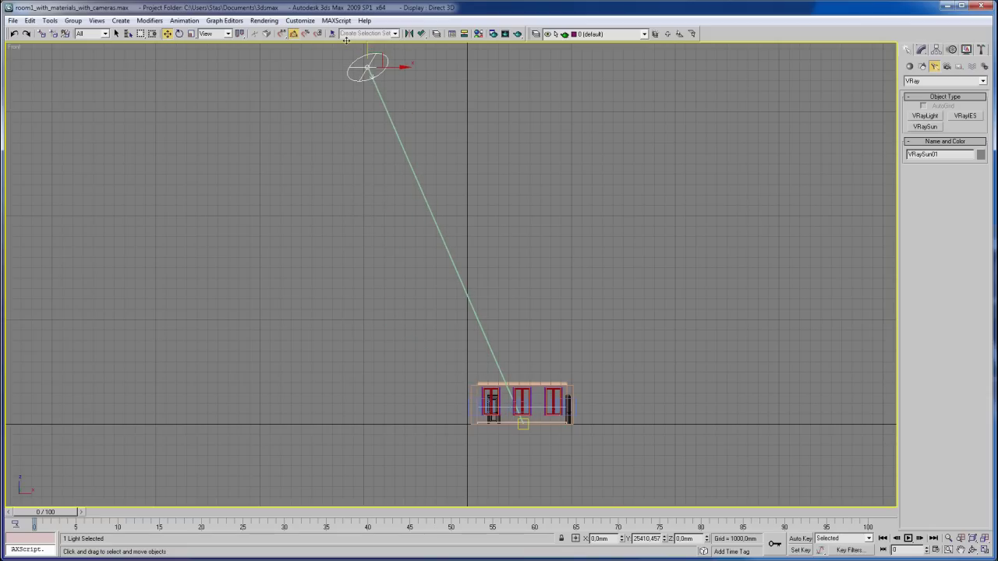
left_click_drag(346, 40, 319, 363)
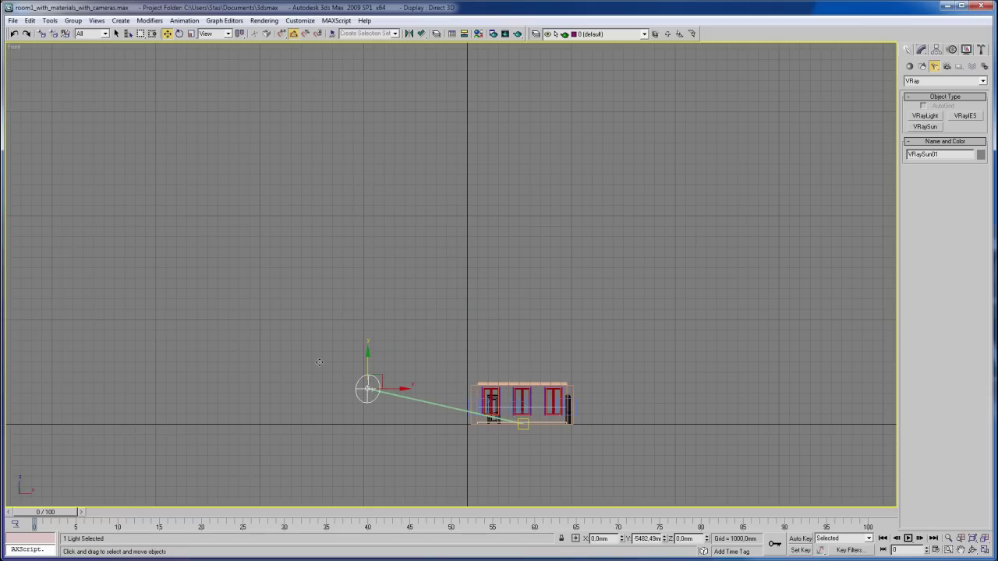
left_click_drag(319, 362, 319, 377)
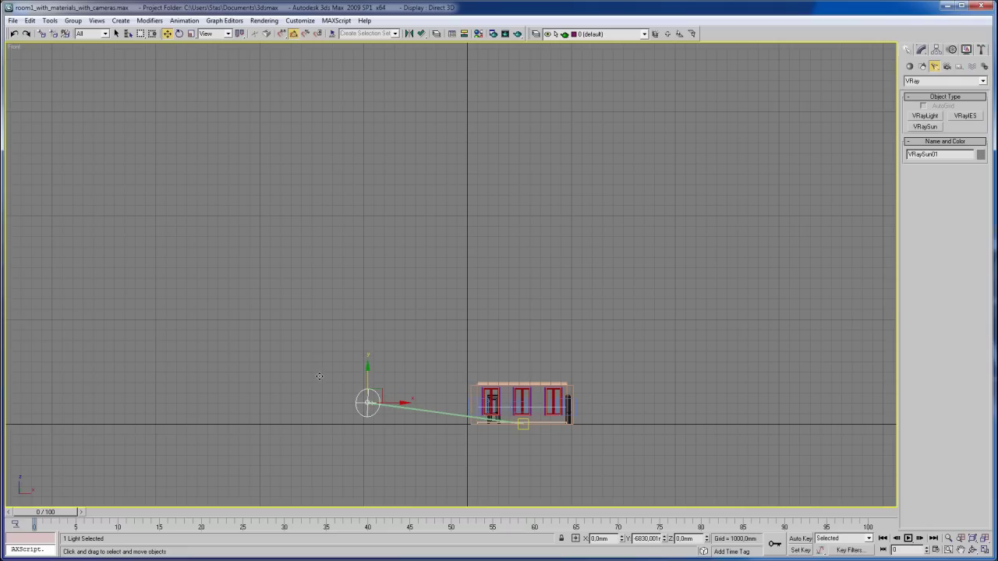
left_click_drag(318, 376, 311, 294)
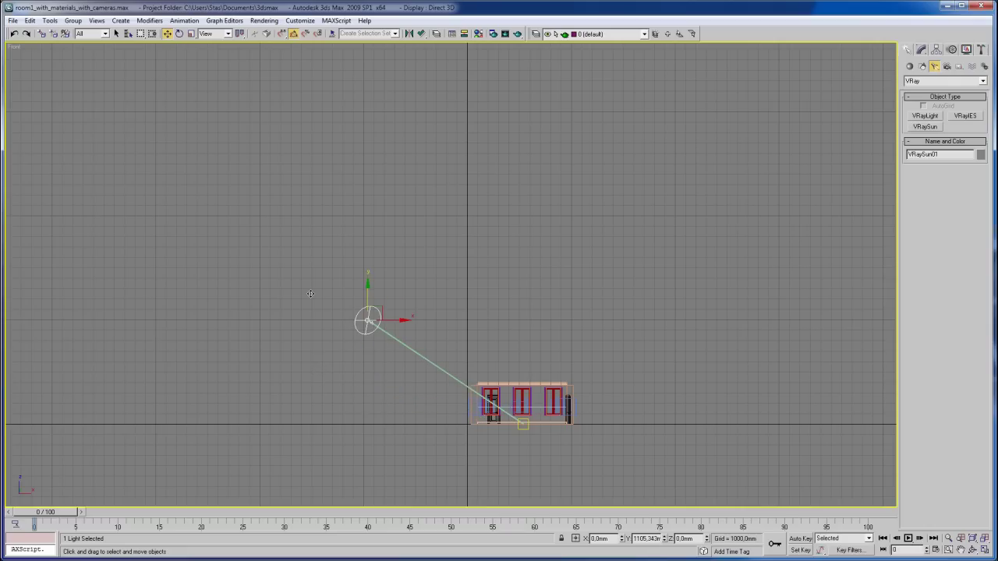
middle_click_drag(493, 329, 393, 311)
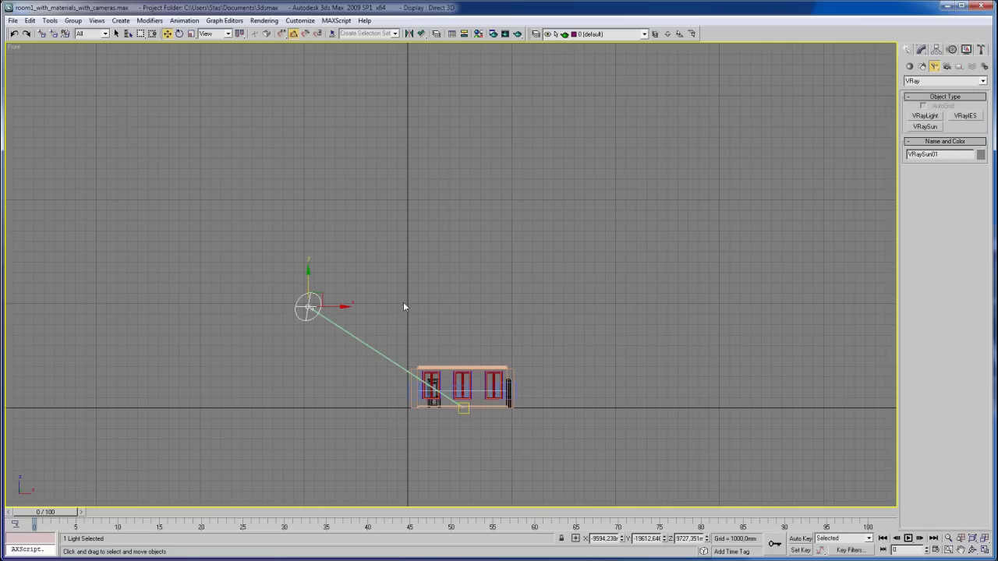
key("alt+w")
right_click(673, 362)
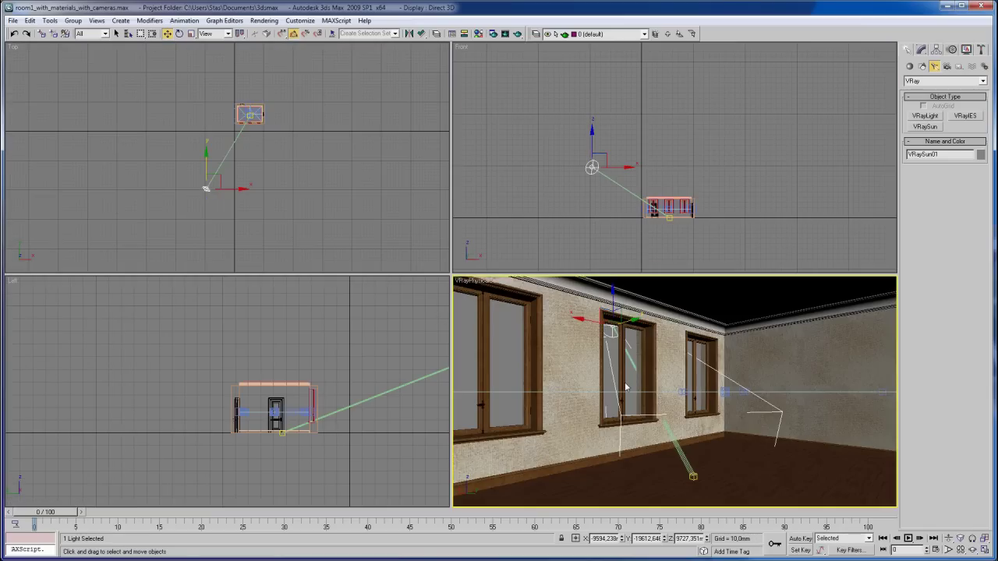
key("alt+w")
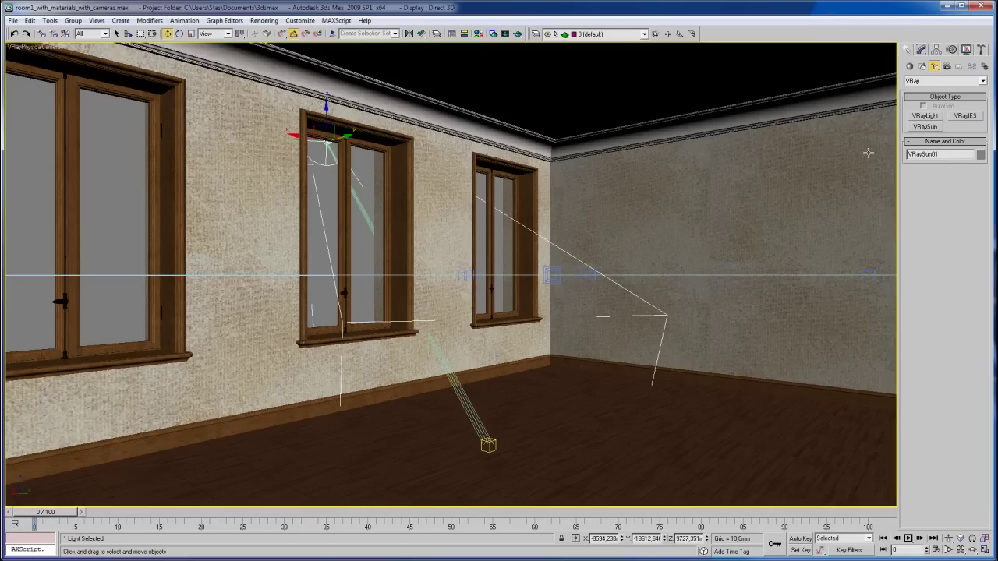
left_click(921, 51)
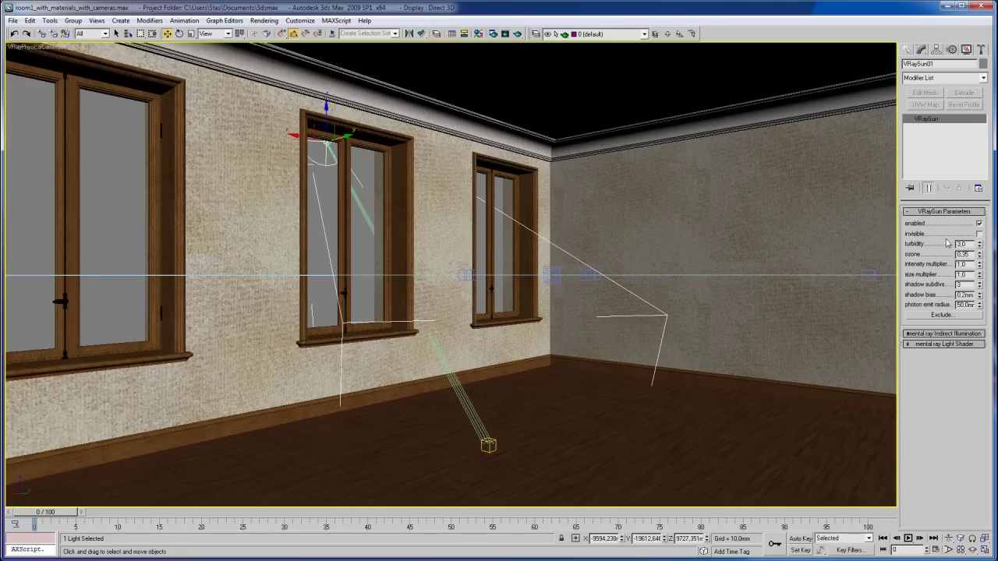
right_click(692, 239)
key("alt+w")
right_click(659, 236)
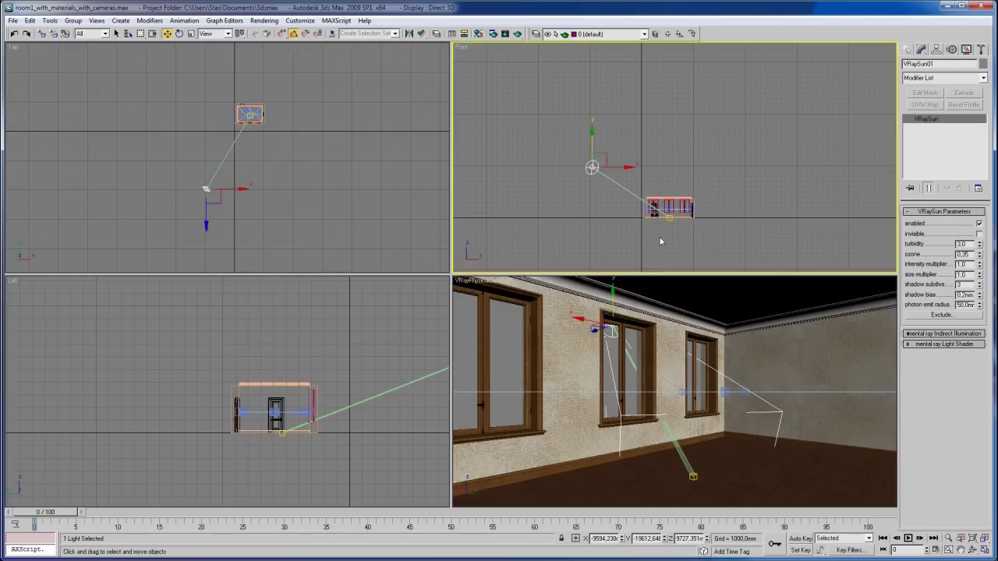
key("alt+w")
left_click(907, 49)
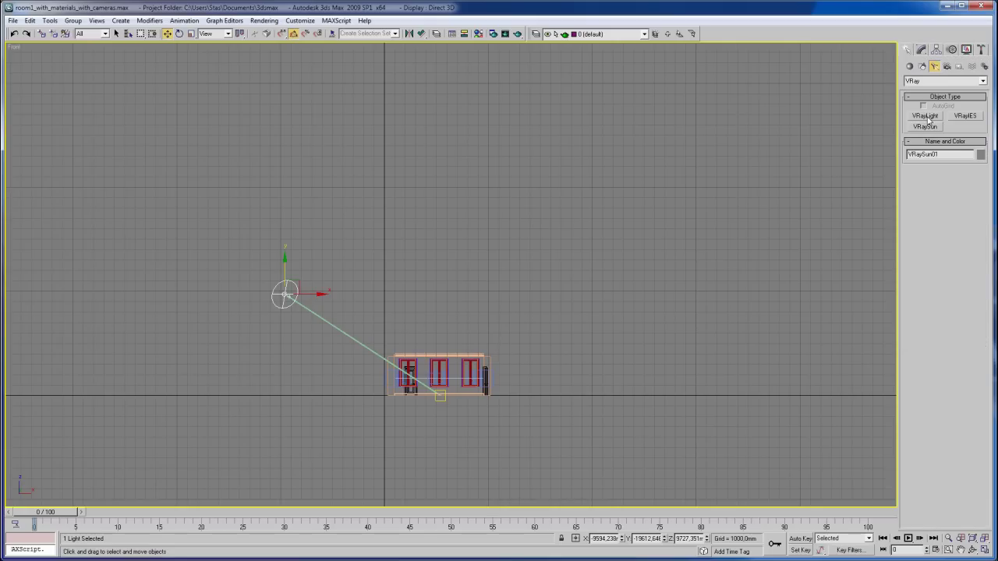
Draw a plane VRayLight over the right window in Front view
left_click(926, 116)
scroll(517, 445, "up", 5)
scroll(545, 390, "up", 2)
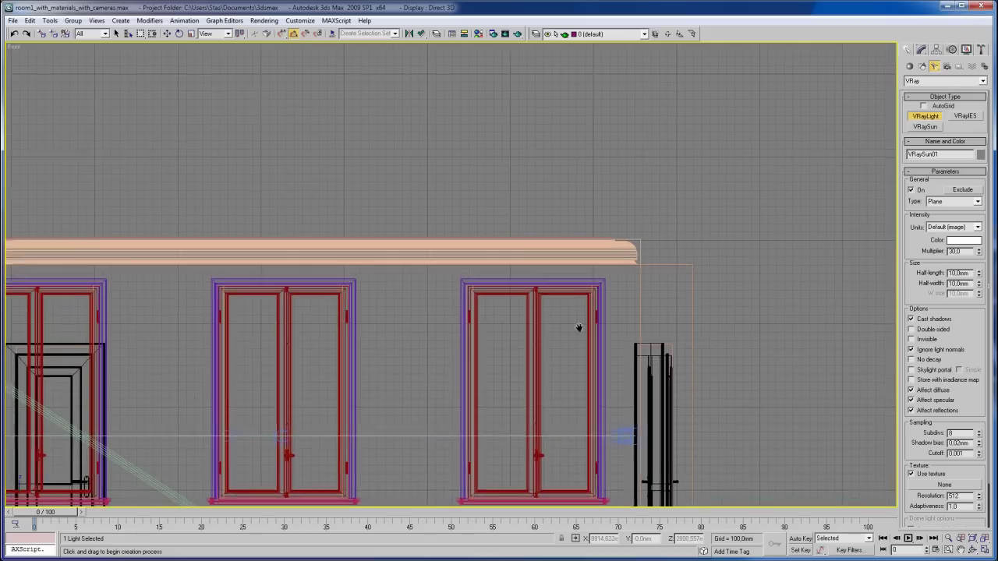
scroll(522, 412, "up", 1)
left_click_drag(490, 421, 590, 229)
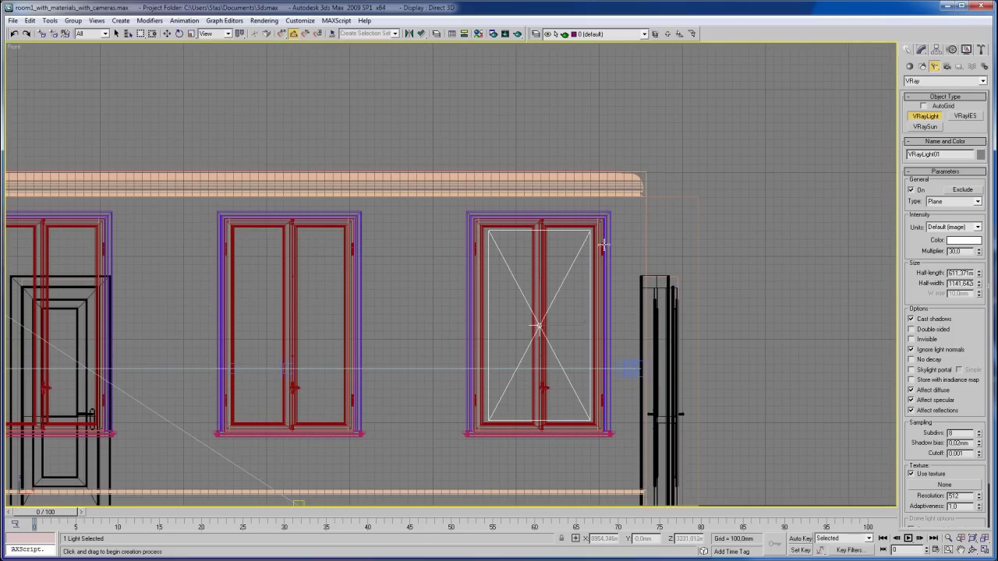
key("w")
left_click(640, 154)
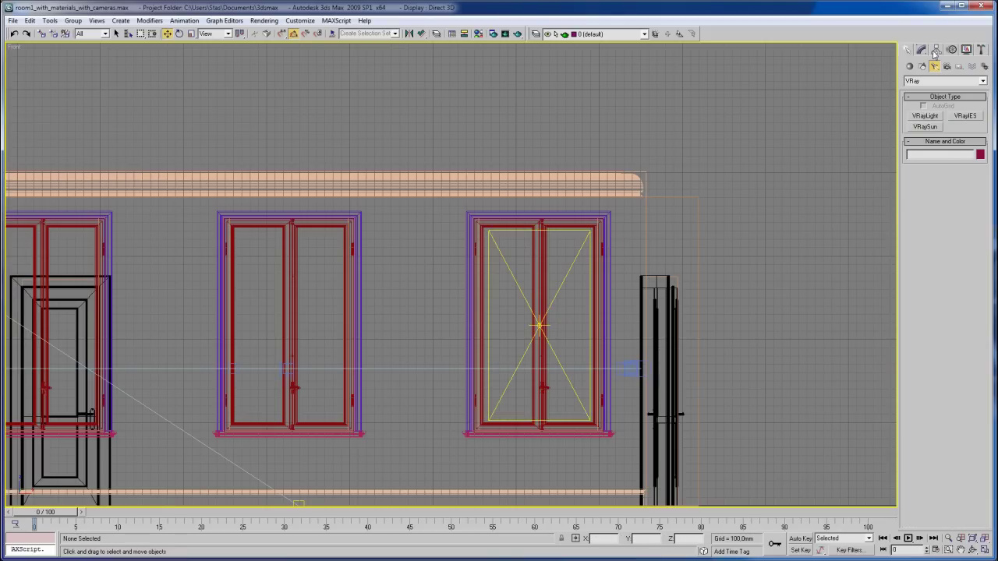
Restrict the selection filter to Lights and select the window light
left_click(921, 49)
left_click(558, 281)
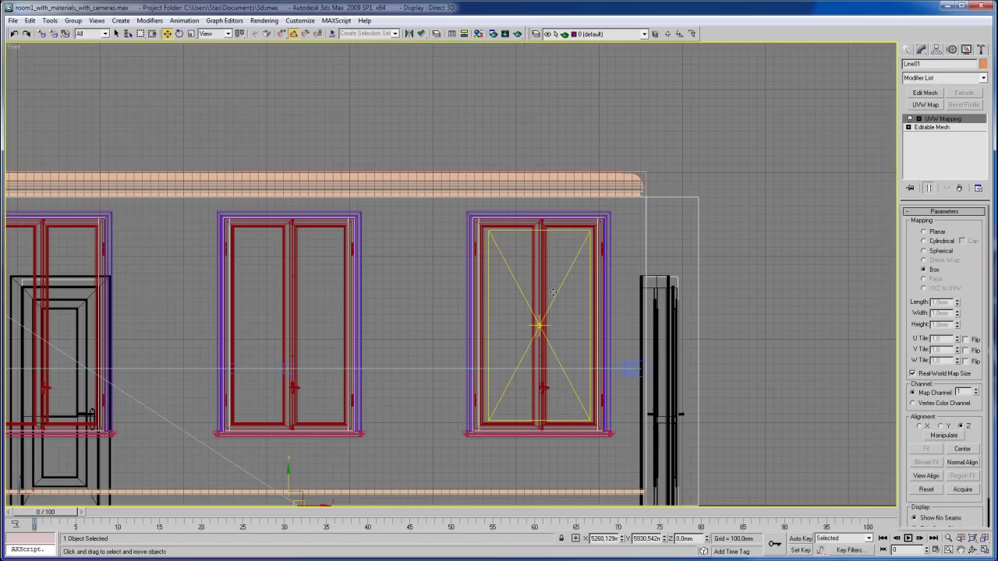
left_click(558, 366)
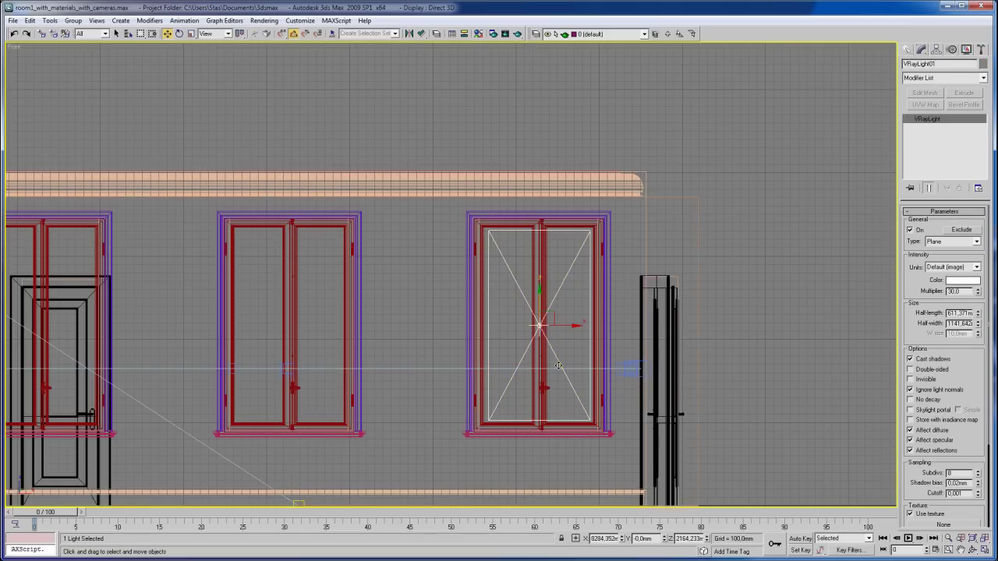
left_click(735, 222)
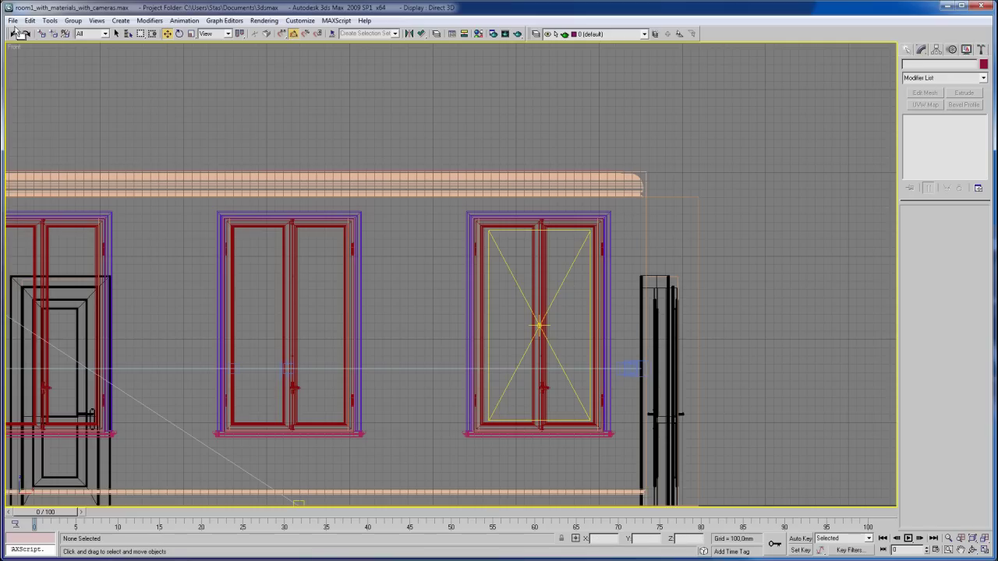
left_click(93, 34)
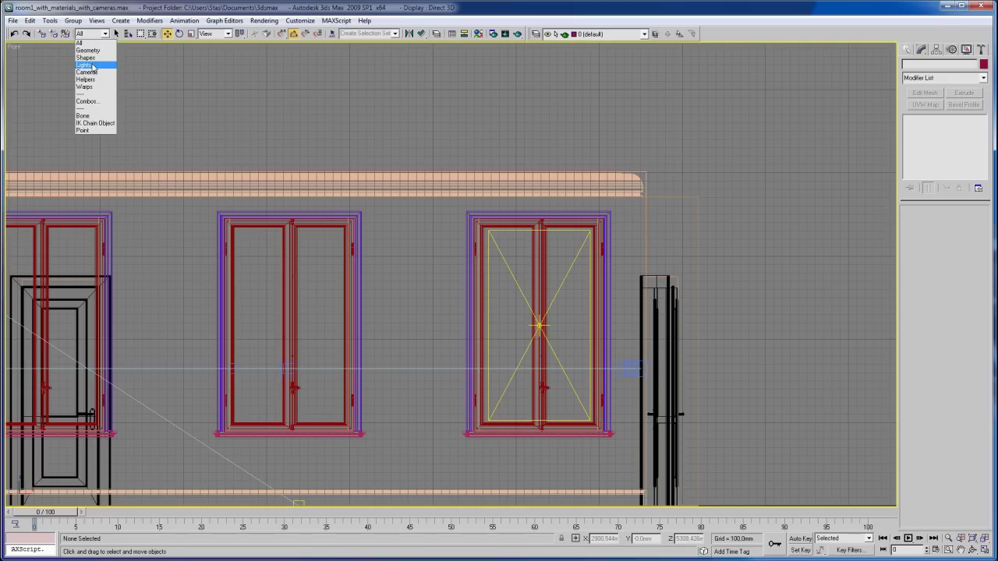
left_click(93, 65)
left_click(539, 328)
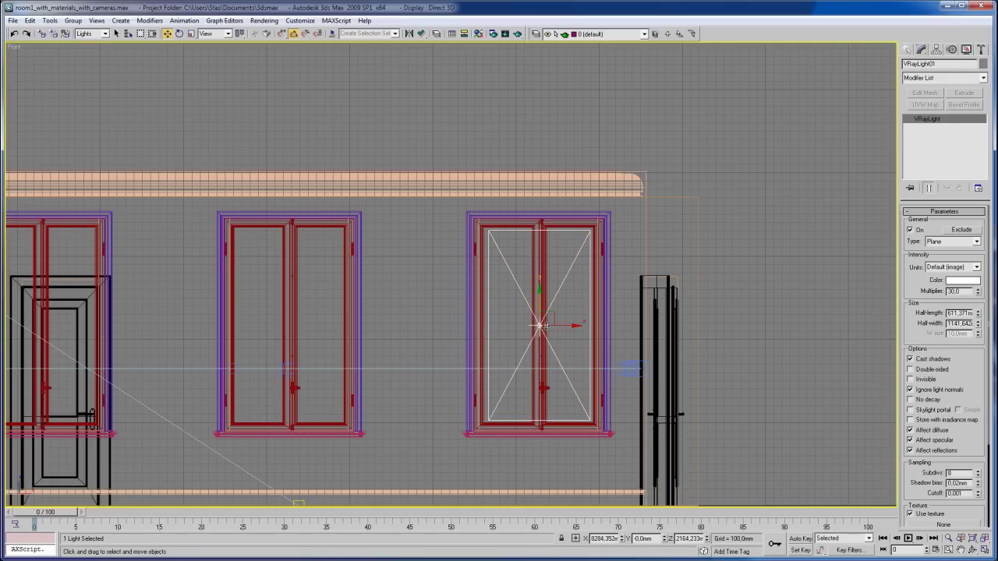
Switch to a maximized Top viewport
middle_click_drag(744, 206, 654, 155)
key("alt+w")
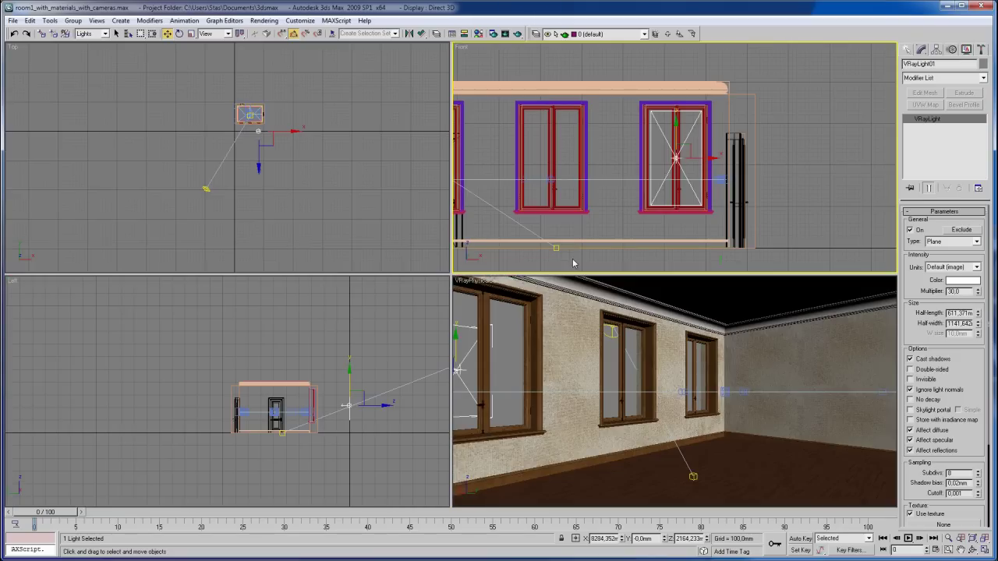
right_click(379, 225)
key("alt+w")
Position the plane light against the window wall in Top view
scroll(545, 250, "up", 5)
scroll(623, 374, "up", 2)
scroll(664, 422, "up", 2)
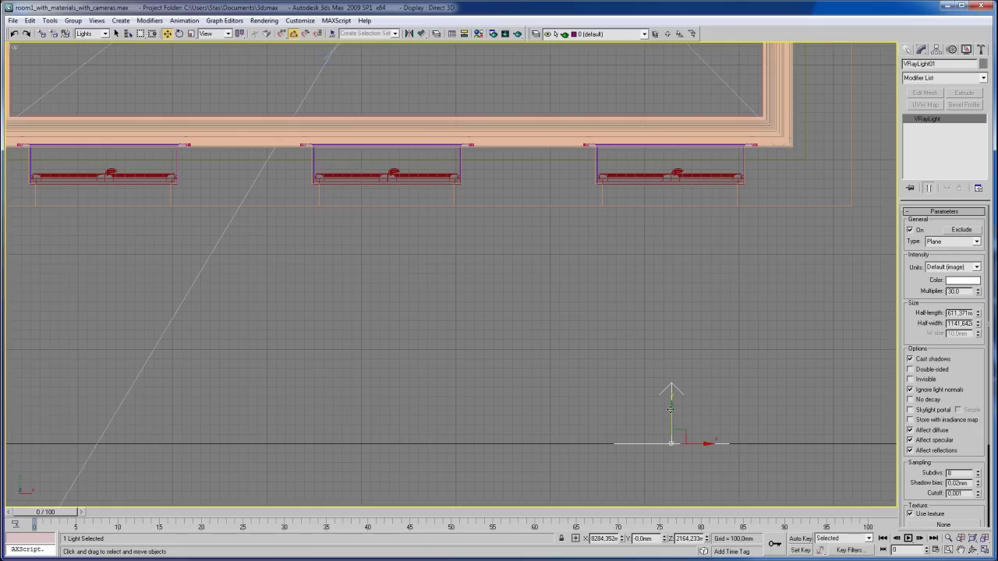
middle_click_drag(714, 227, 710, 301)
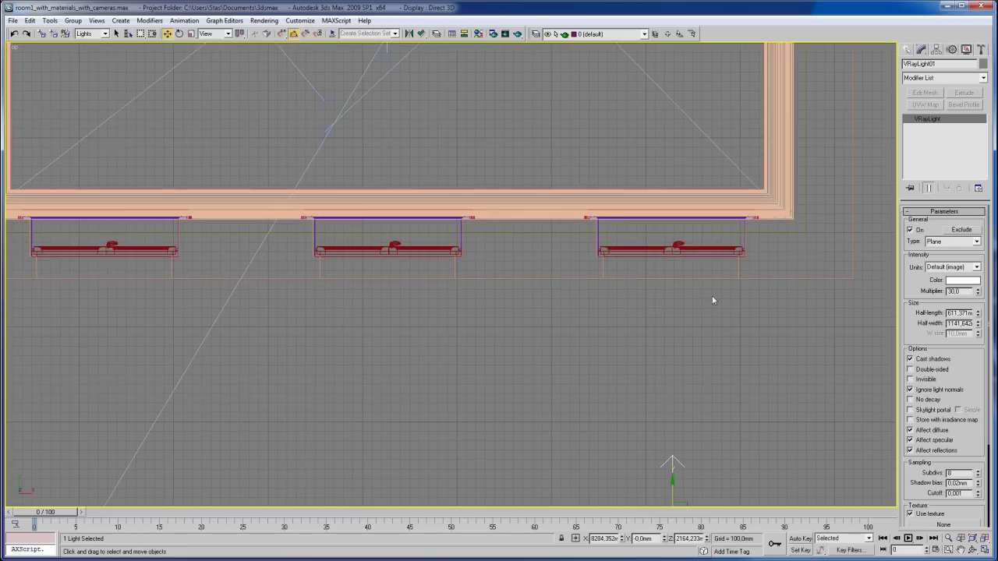
scroll(706, 326, "down", 2)
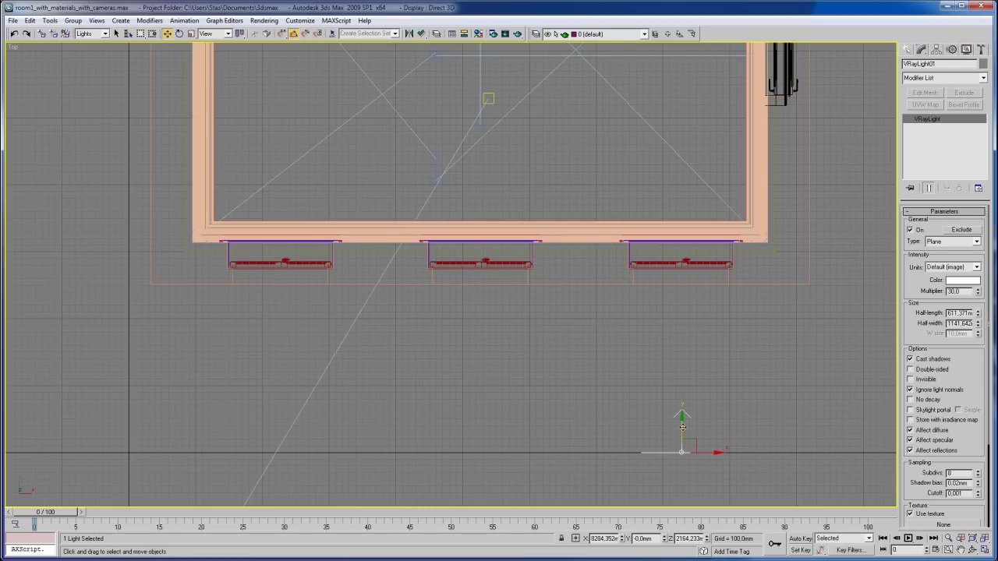
left_click_drag(682, 427, 688, 229)
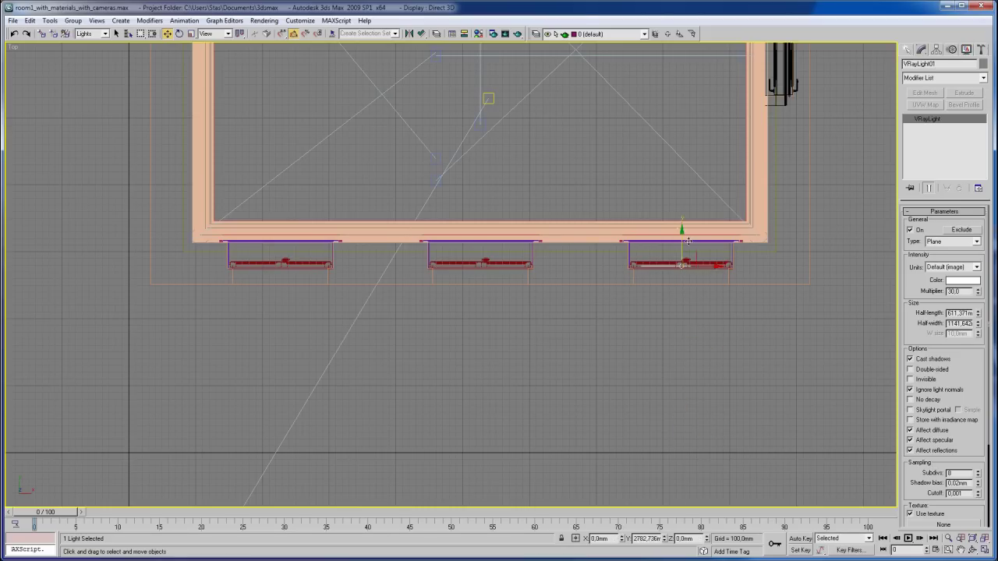
scroll(678, 277, "up", 4)
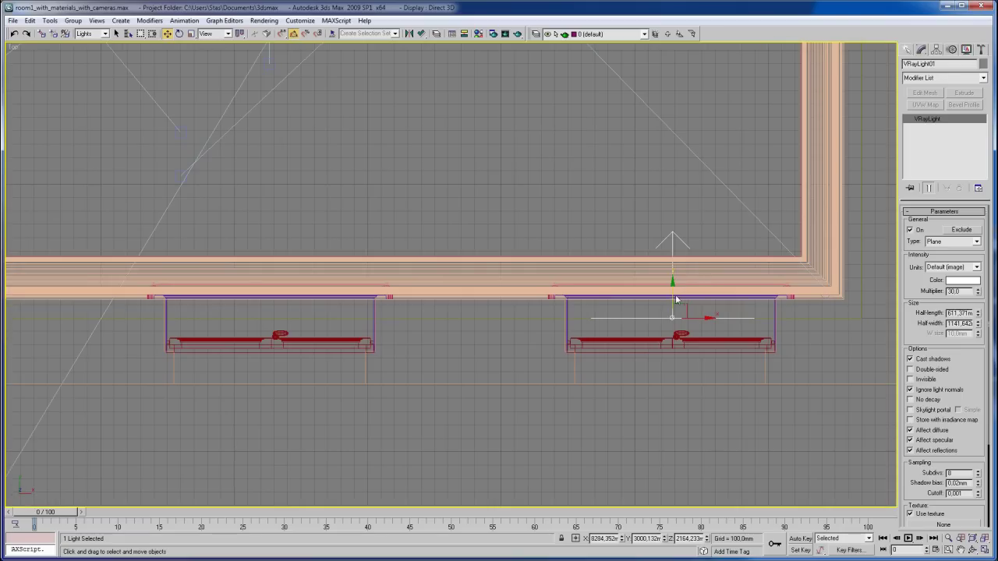
mouse_move(672, 288)
left_mouse_down()
mouse_move(682, 373)
mouse_move(683, 214)
left_mouse_up()
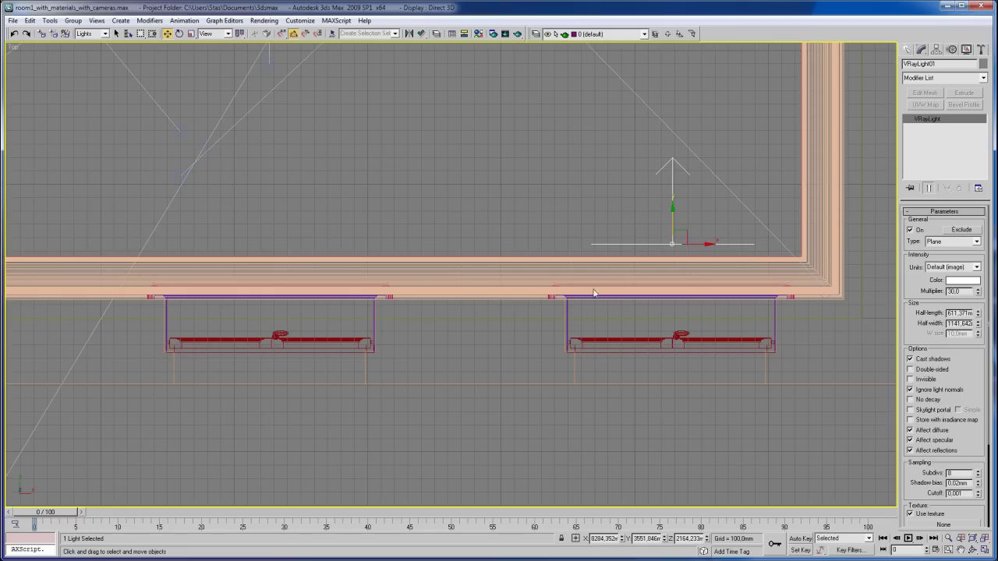
left_click_drag(674, 209, 678, 248)
Shift-drag a copy of the light left to the middle window as VRayLight02
scroll(711, 339, "up", 3)
scroll(544, 299, "up", 2)
scroll(544, 299, "down", 3)
scroll(624, 325, "down", 2)
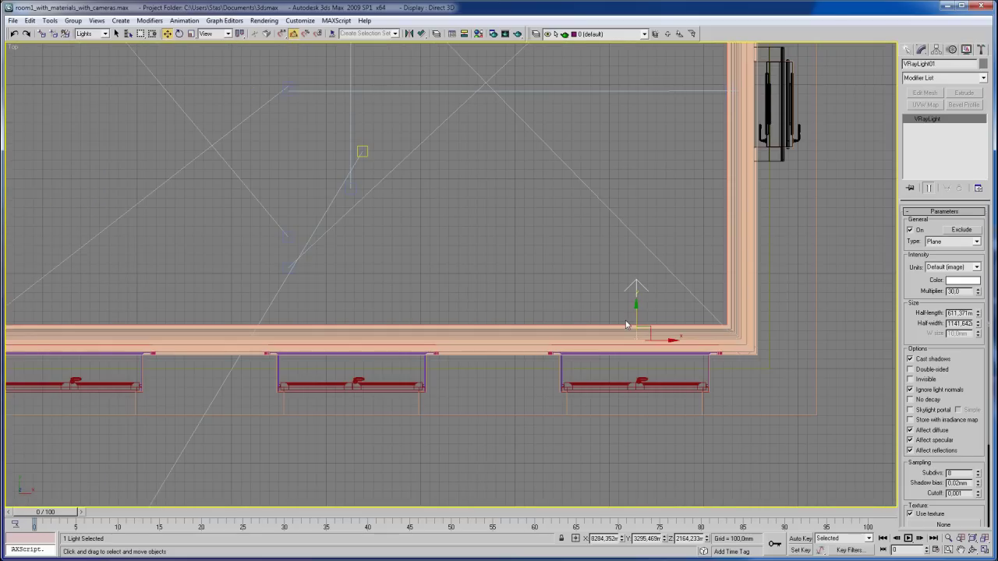
scroll(530, 301, "down", 1)
scroll(680, 279, "down", 3)
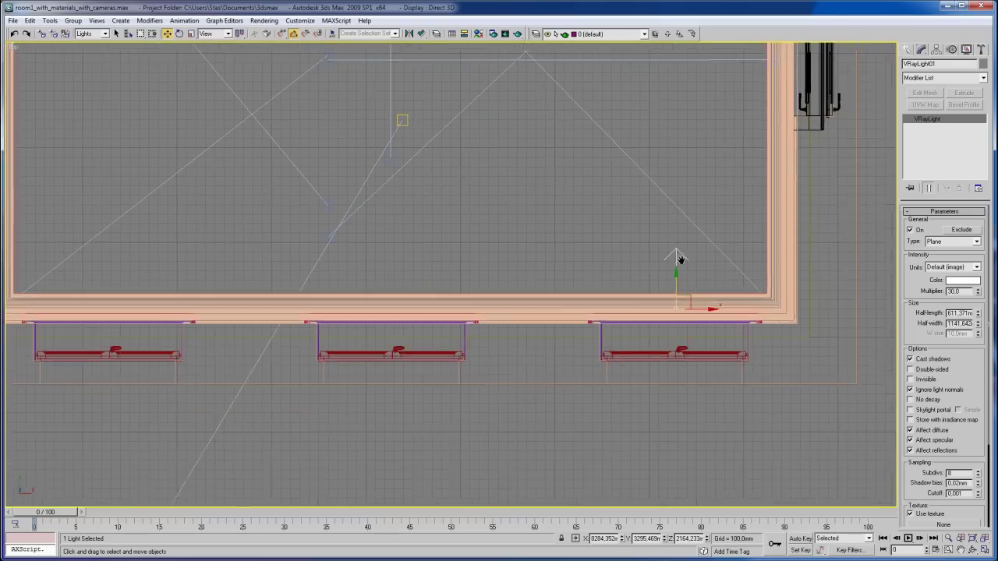
scroll(577, 421, "down", 2)
middle_click_drag(586, 441, 559, 277)
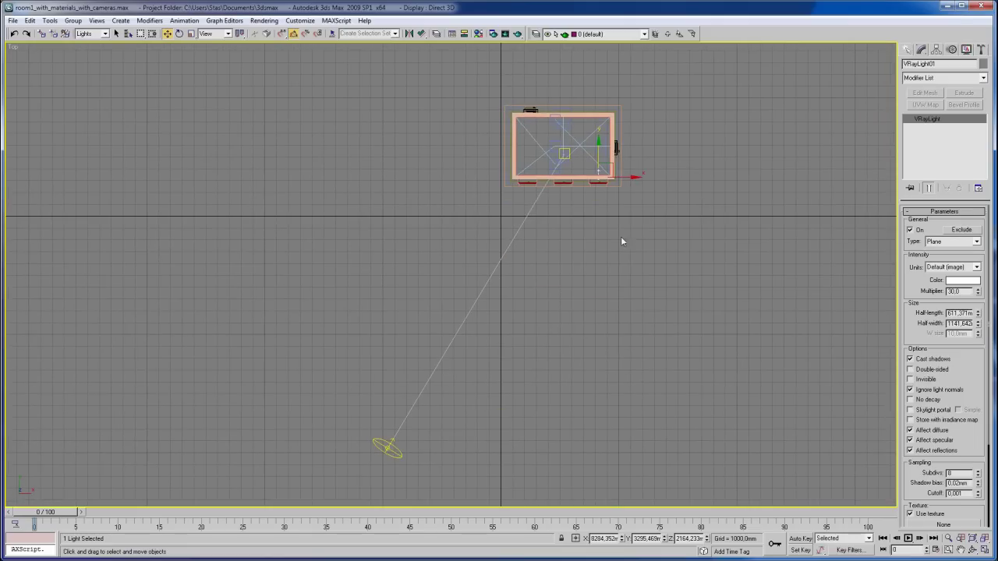
middle_click_drag(656, 167, 668, 208)
scroll(616, 156, "up", 3)
scroll(516, 260, "up", 3)
middle_click_drag(561, 339, 621, 377)
scroll(621, 376, "up", 2)
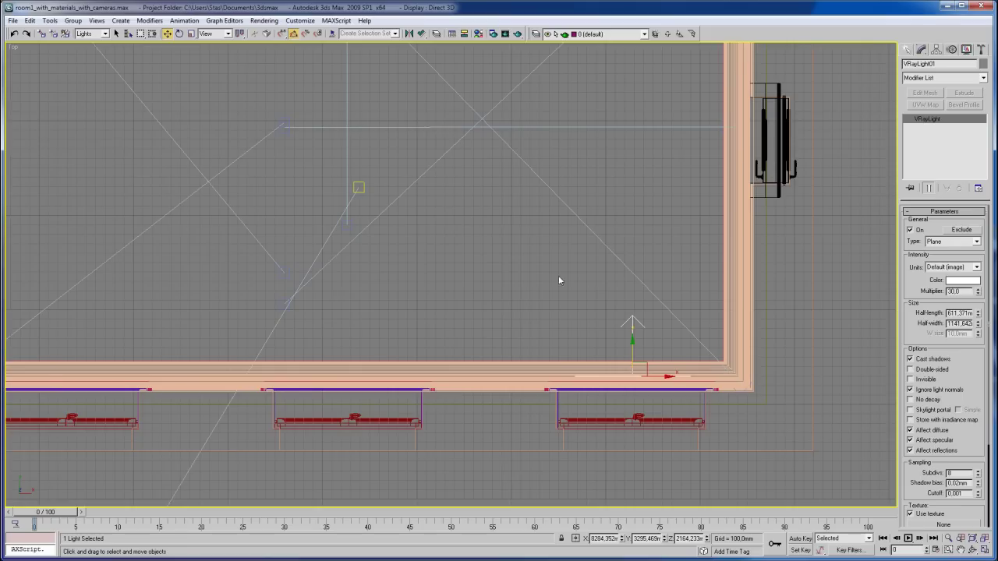
middle_click_drag(584, 286, 657, 309)
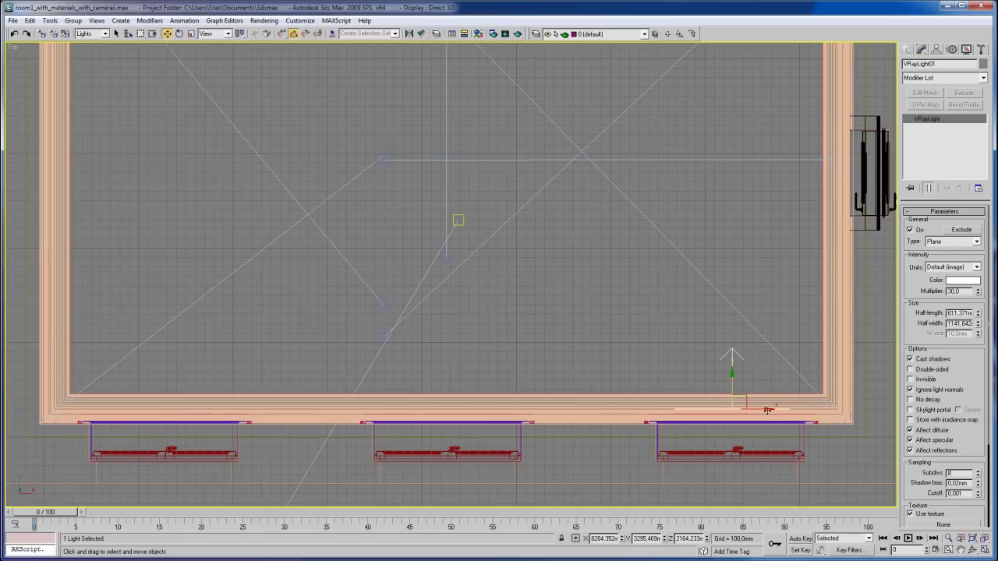
middle_click_drag(761, 350, 692, 316)
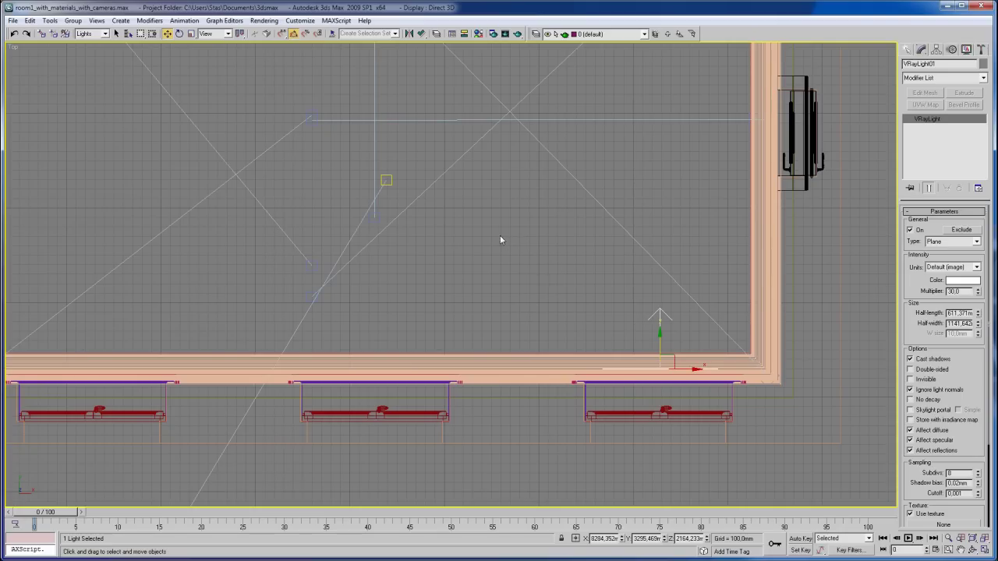
middle_click_drag(508, 245, 512, 260)
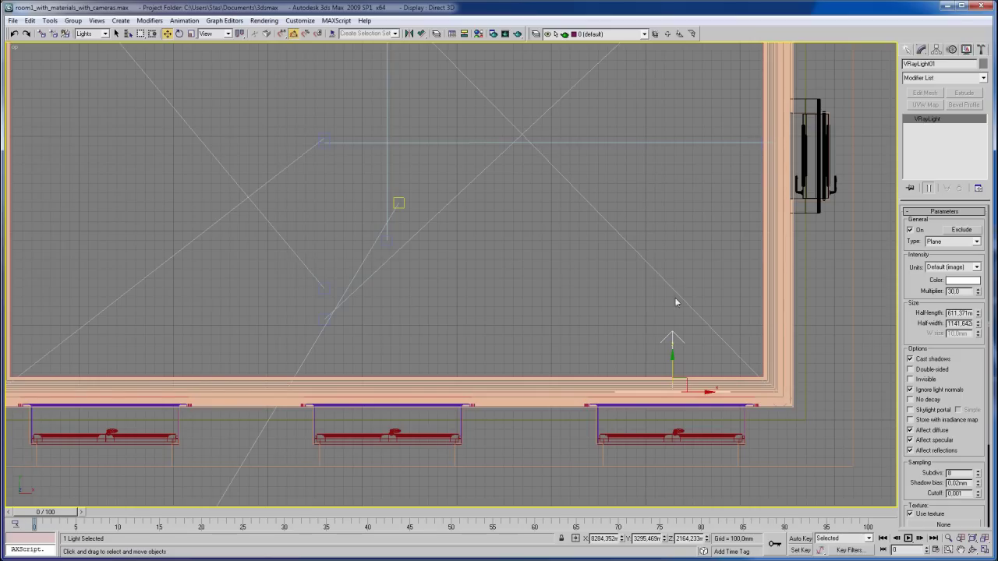
left_click_drag(705, 393, 426, 386, "shift")
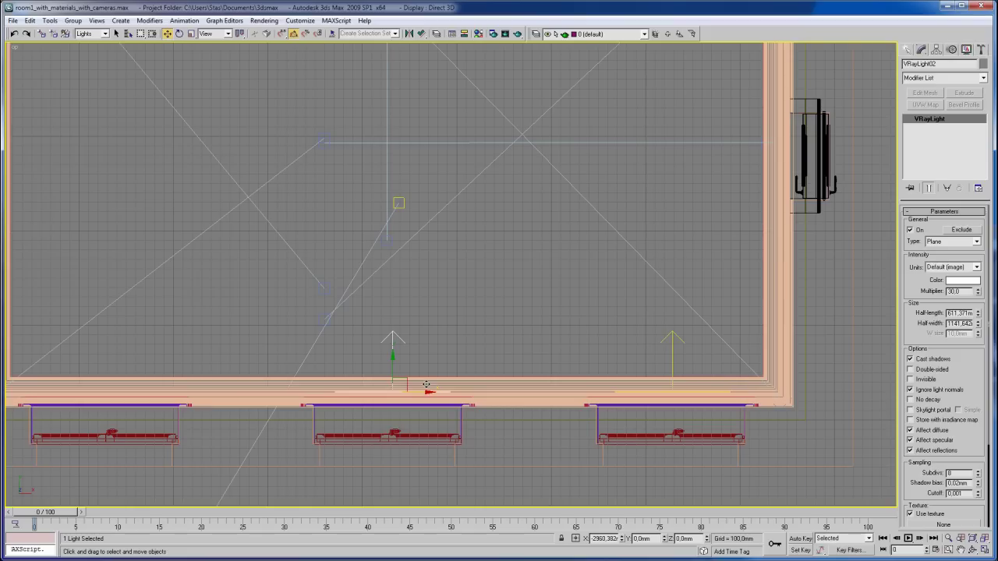
Place VRayLight02 as an instance of the original window light
mouse_move(426, 386)
left_mouse_down("shift")
mouse_move(624, 392)
mouse_move(426, 384)
left_mouse_up("shift")
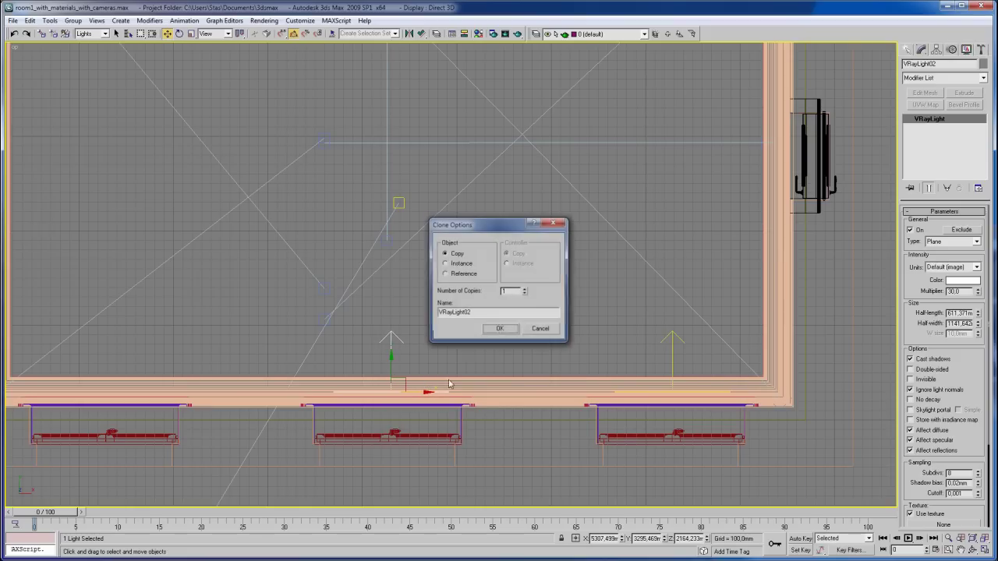
left_click(460, 264)
left_click(500, 327)
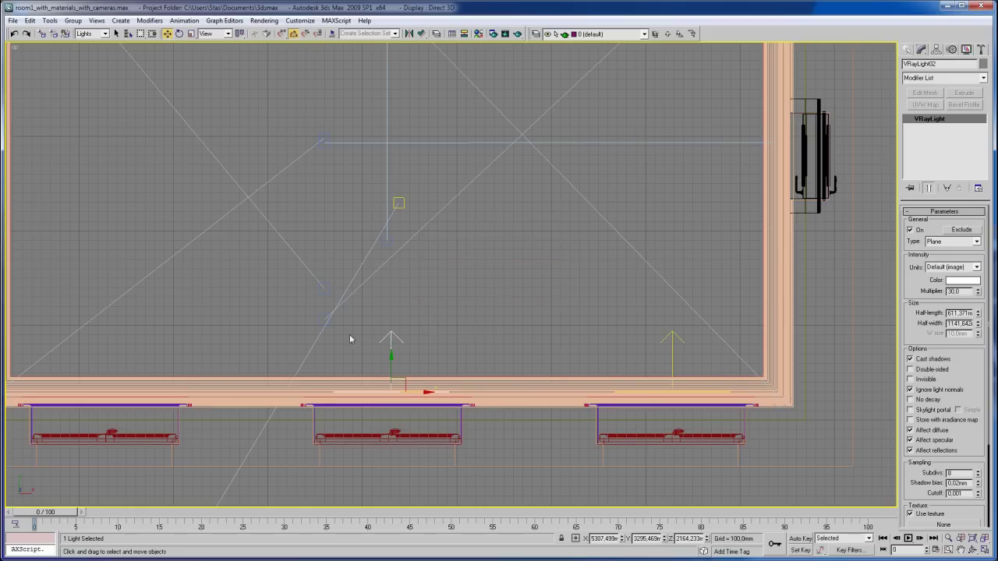
Shift-drag another instance over the left window as VRayLight03
middle_click_drag(351, 339, 644, 372)
left_click(506, 420)
left_click_drag(506, 419, 434, 419, "shift")
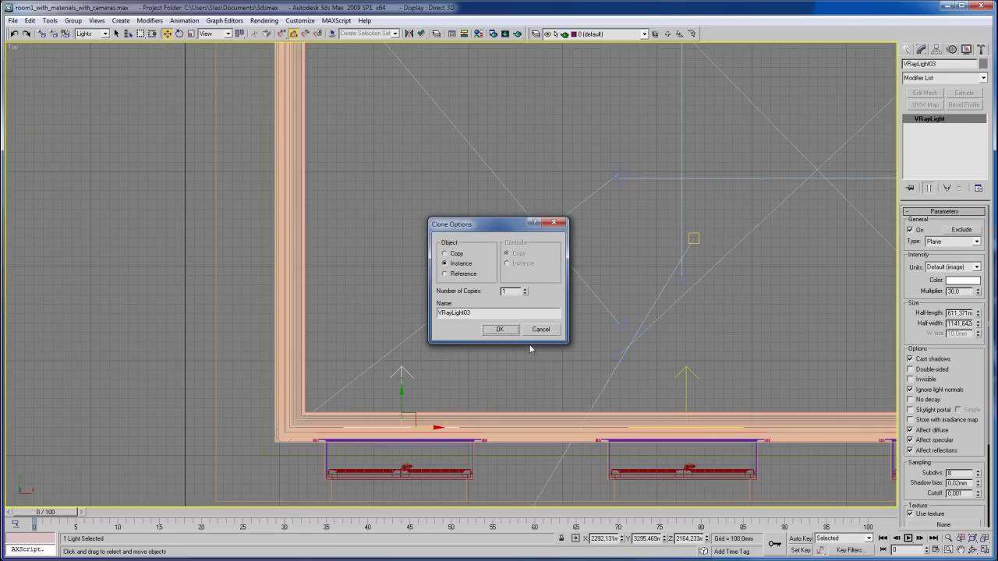
left_click(500, 329)
Maximize the Perspective viewport
scroll(564, 341, "down", 3)
key("alt+w")
right_click(762, 204)
right_click(689, 388)
key("alt+w")
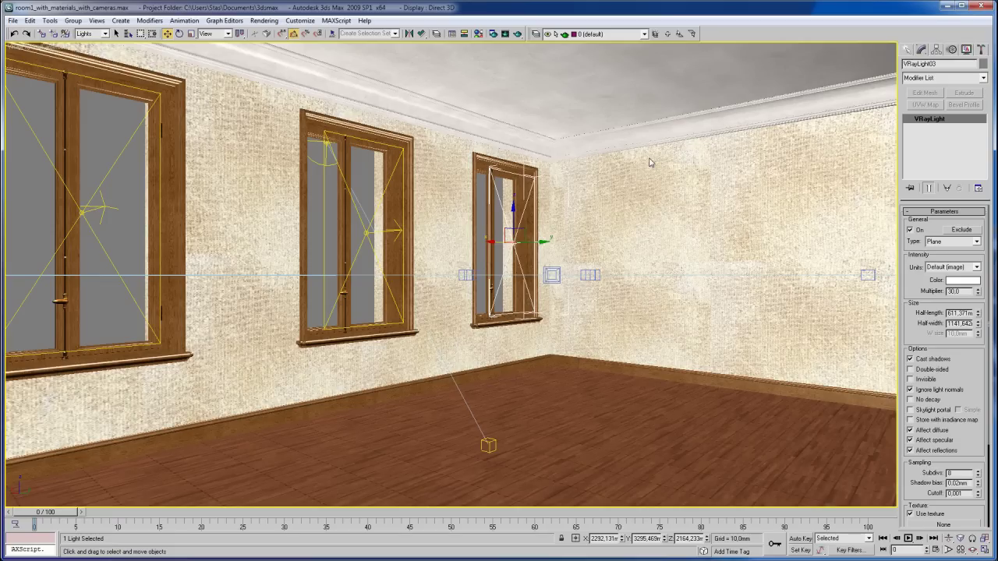
Make the window lights invisible skylight portals that don't affect specular
key("ctrl+l")
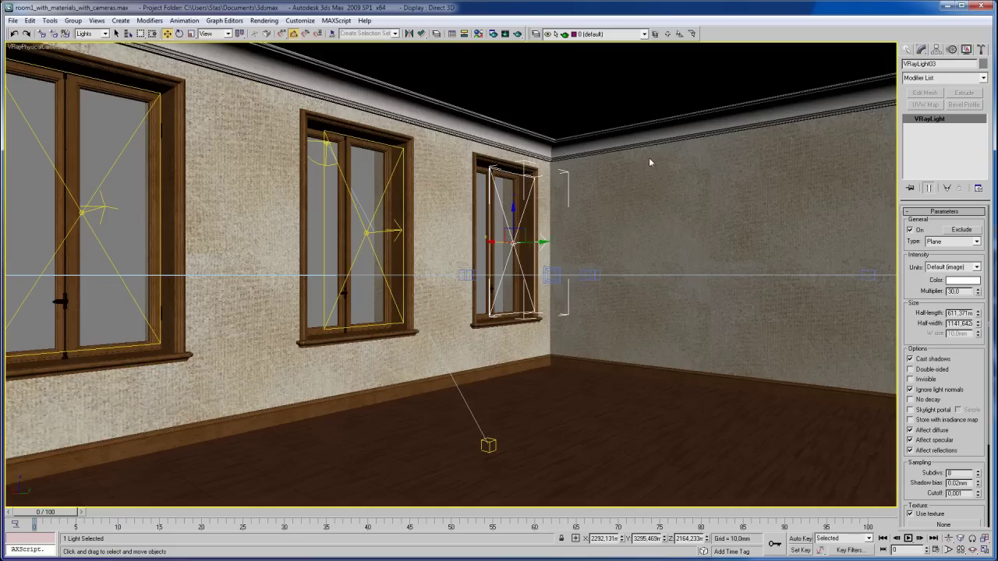
key("ctrl+l")
mouse_move(966, 376)
left_mouse_down()
mouse_move(967, 320)
mouse_move(967, 377)
left_mouse_up()
left_click(910, 379)
left_click(930, 412)
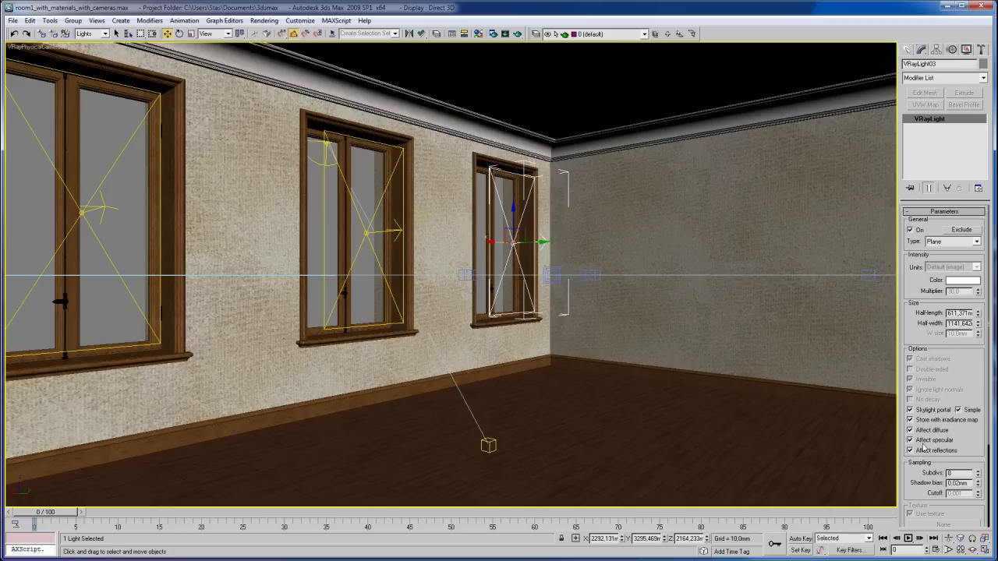
left_click(930, 443)
Raise subdivs to 20, shorten half-length to 562.467 mm, and deselect the light
double_click(958, 473)
type("80")
scroll(979, 438, "down", 2)
scroll(979, 439, "down", 1)
scroll(979, 439, "down", 1)
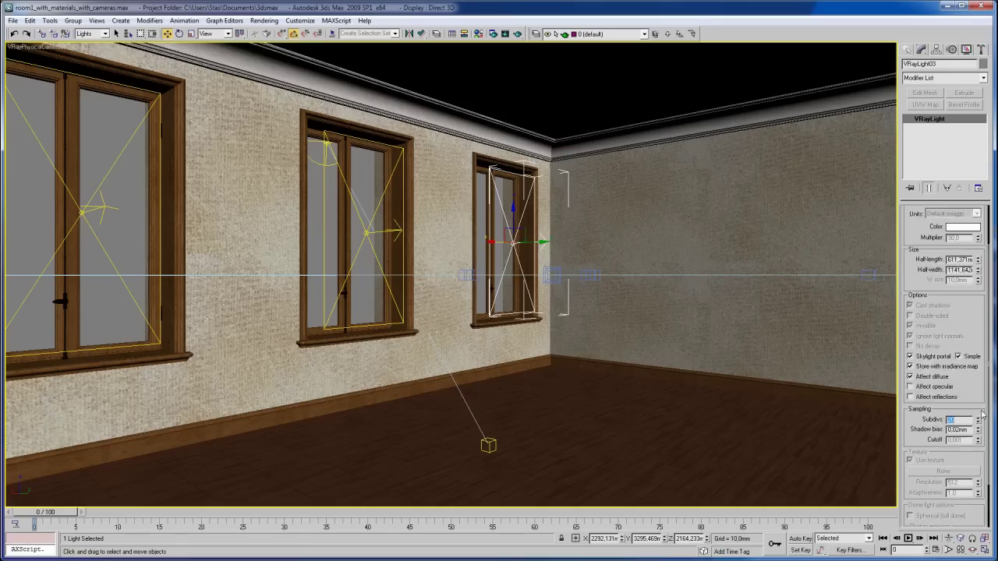
scroll(980, 316, "up", 4)
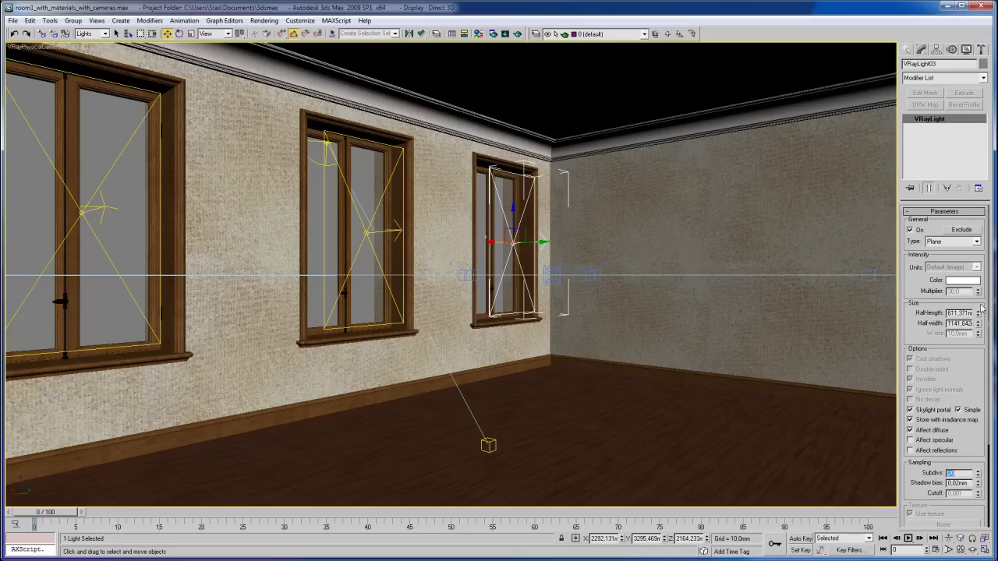
mouse_move(978, 315)
left_mouse_down()
mouse_move(978, 326)
mouse_move(978, 313)
left_mouse_up()
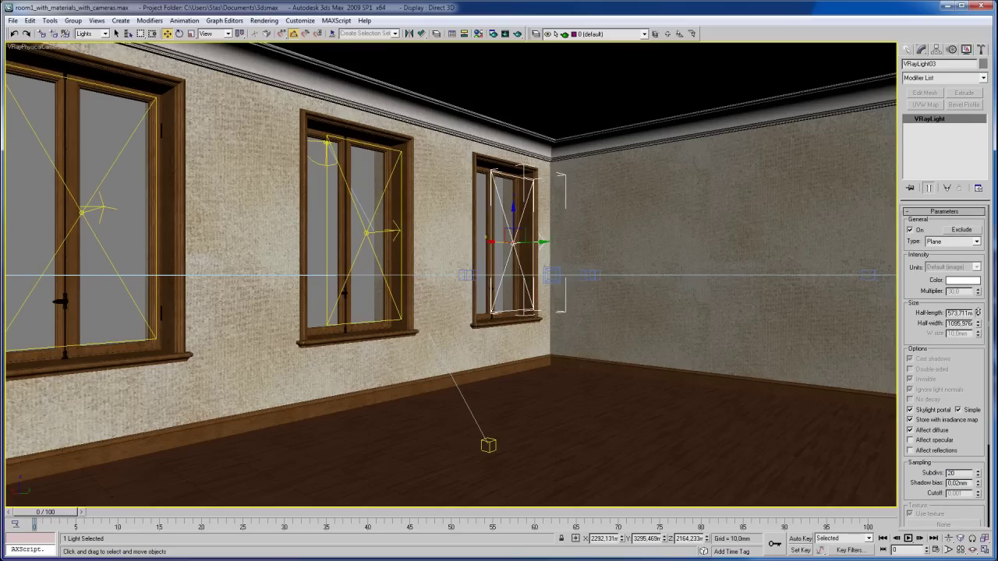
left_click(316, 240)
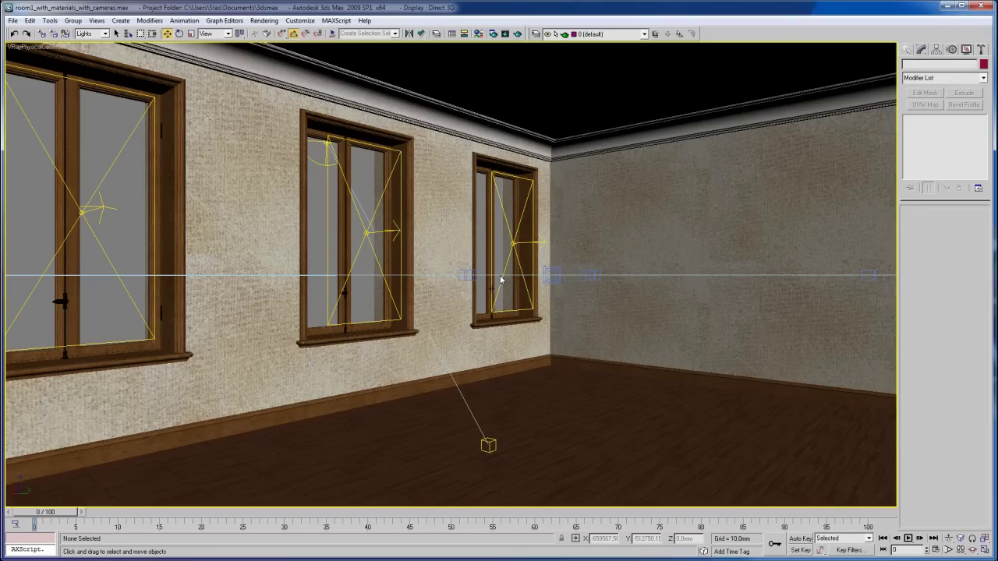
Select the view's physical camera and set its focal length to 20 mm
right_click(32, 48)
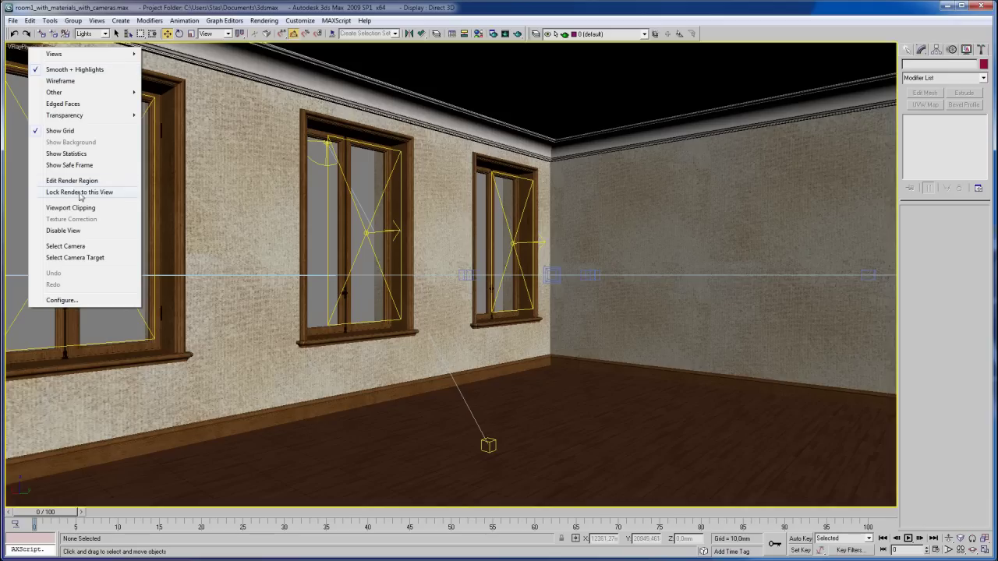
left_click(86, 246)
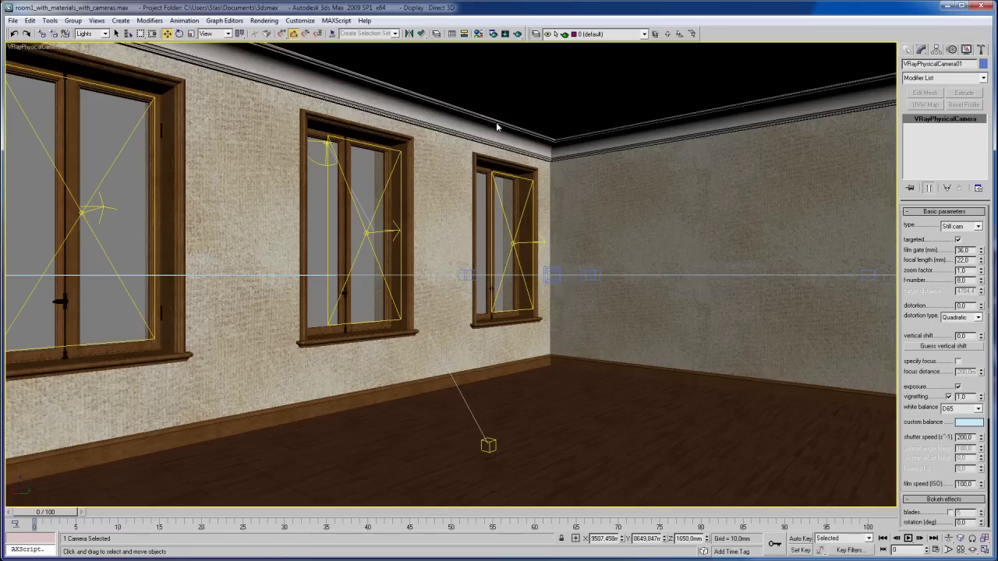
left_click_drag(972, 261, 949, 259)
type("24")
key("Return")
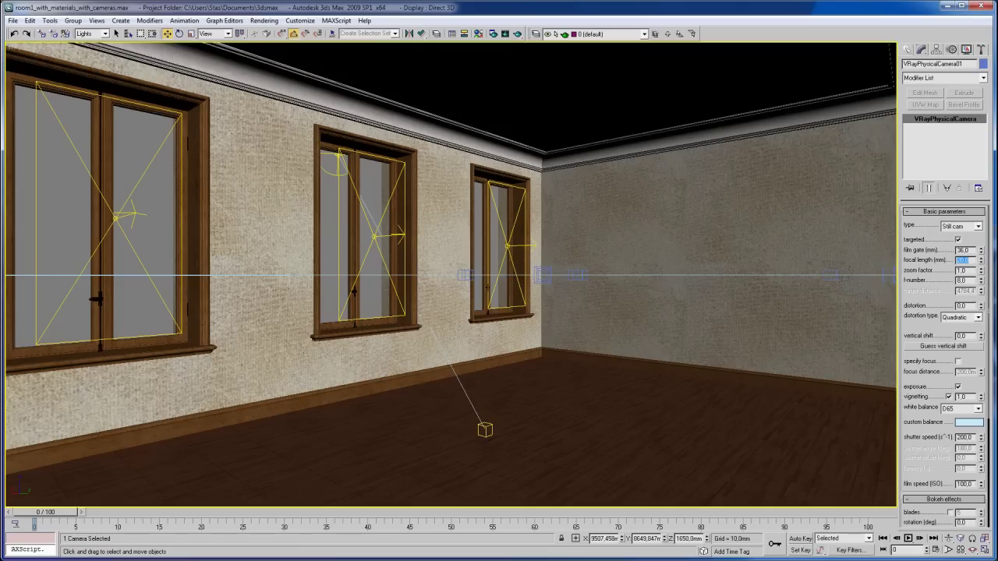
Move the camera target toward the windowed wall, then reselect the camera
right_click(19, 51)
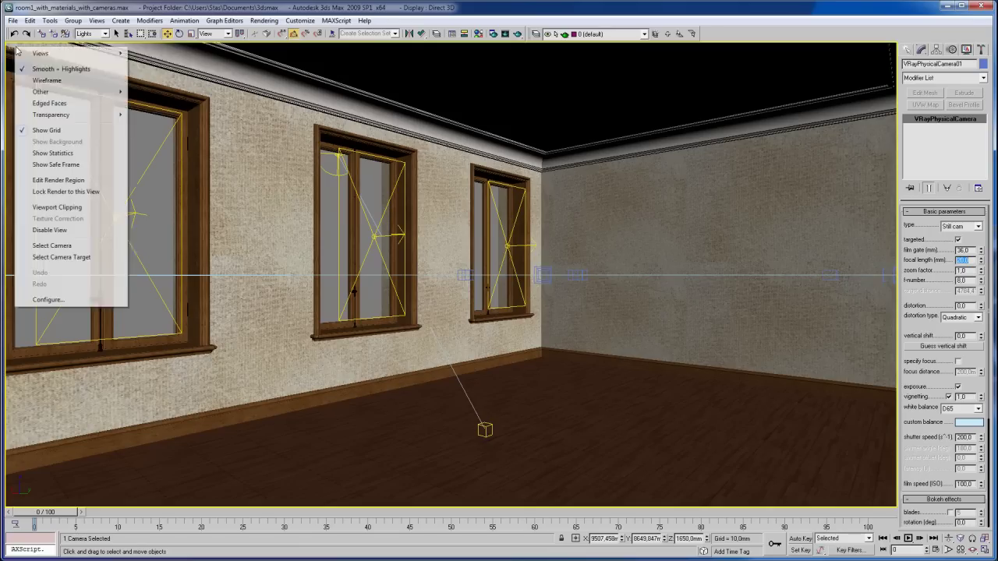
left_click(92, 258)
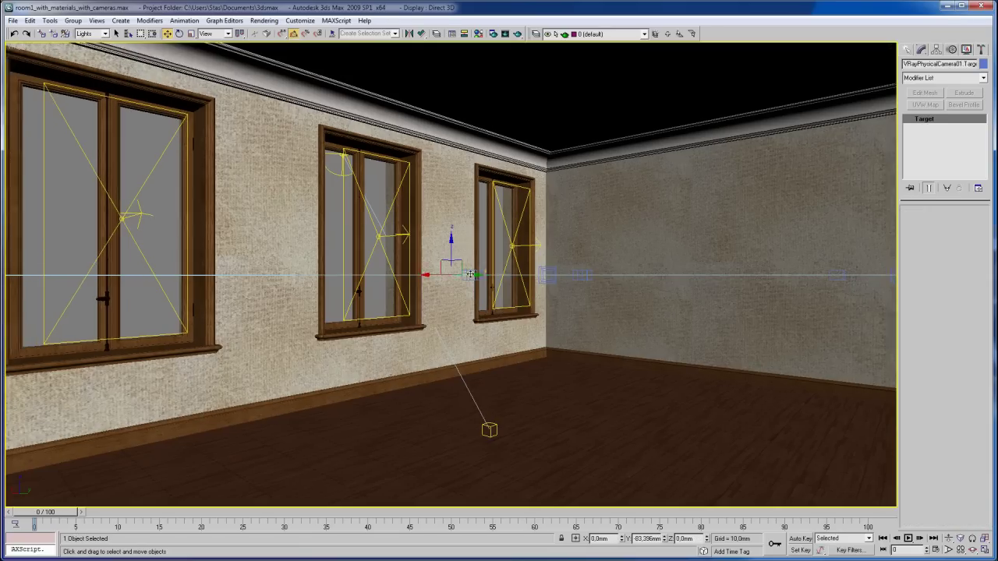
left_click_drag(474, 274, 108, 124)
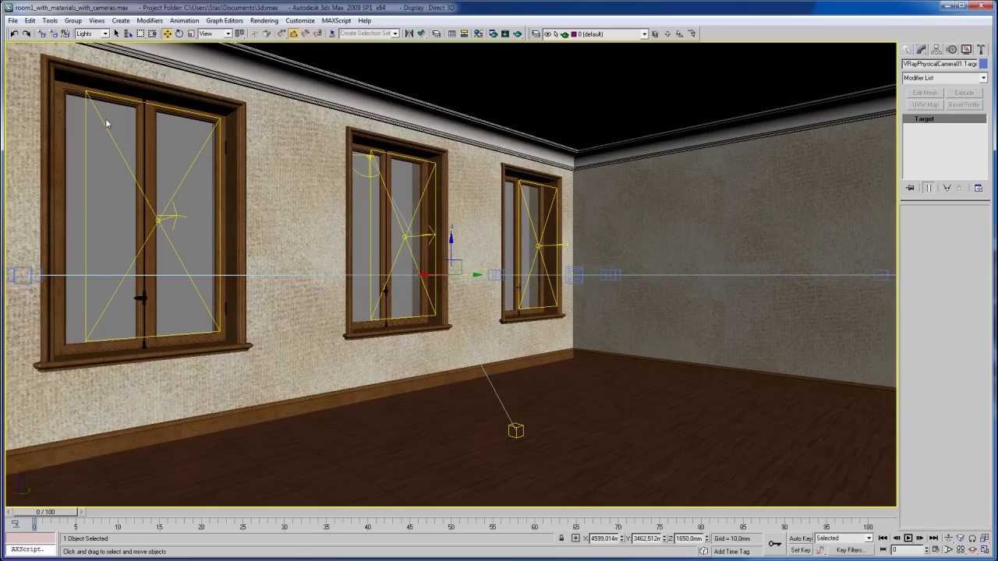
right_click(27, 51)
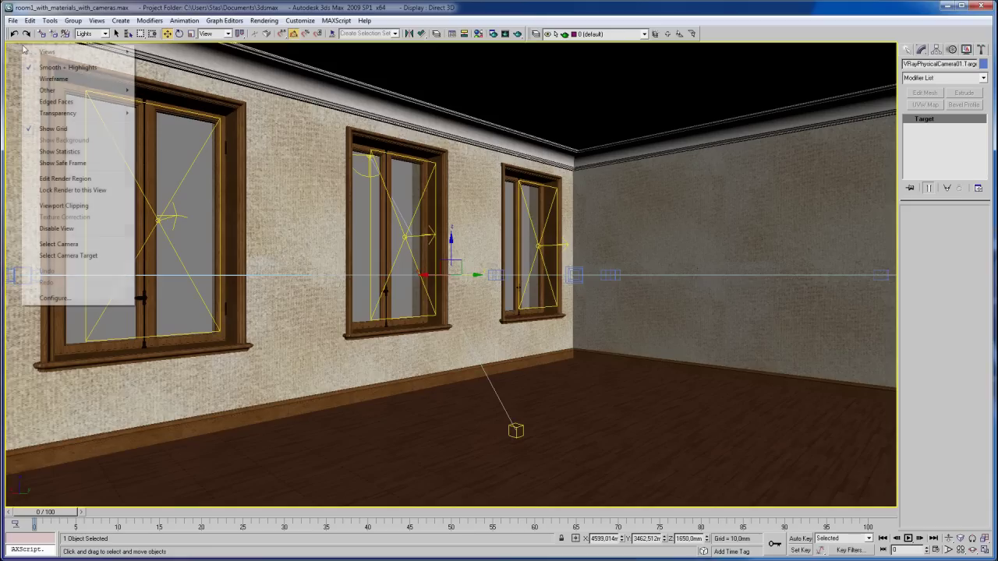
left_click(67, 245)
scroll(975, 356, "up", 2)
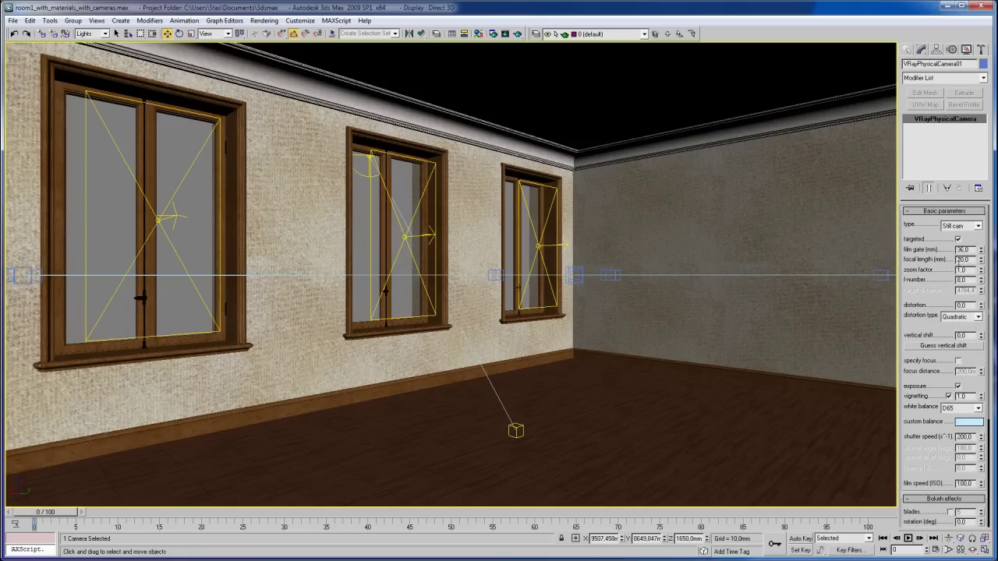
left_click_drag(974, 363, 973, 324)
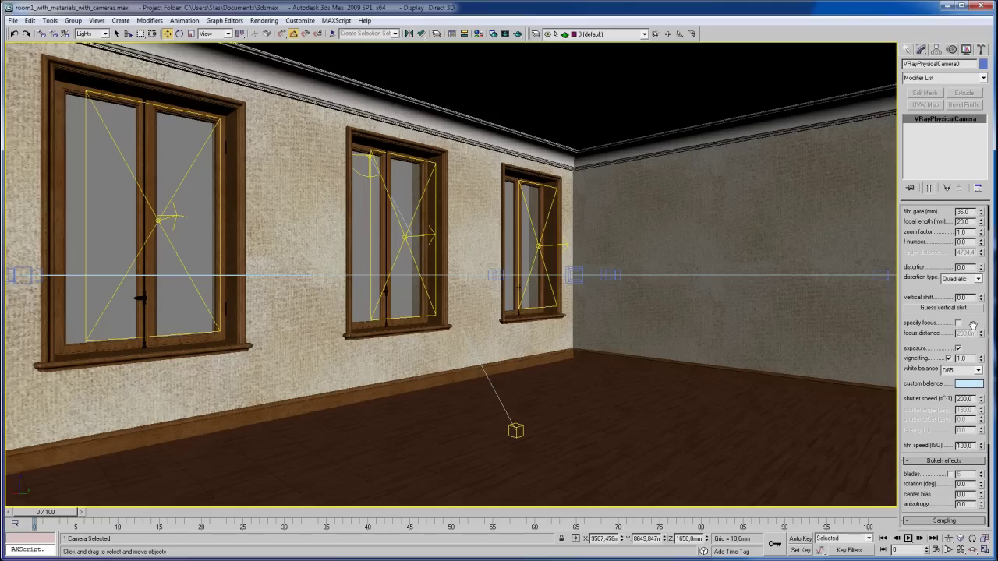
Turn on camera vignetting at 0.5 and set a custom pure-white white balance
left_click(949, 358)
double_click(962, 358)
type("0,5")
left_click(966, 372)
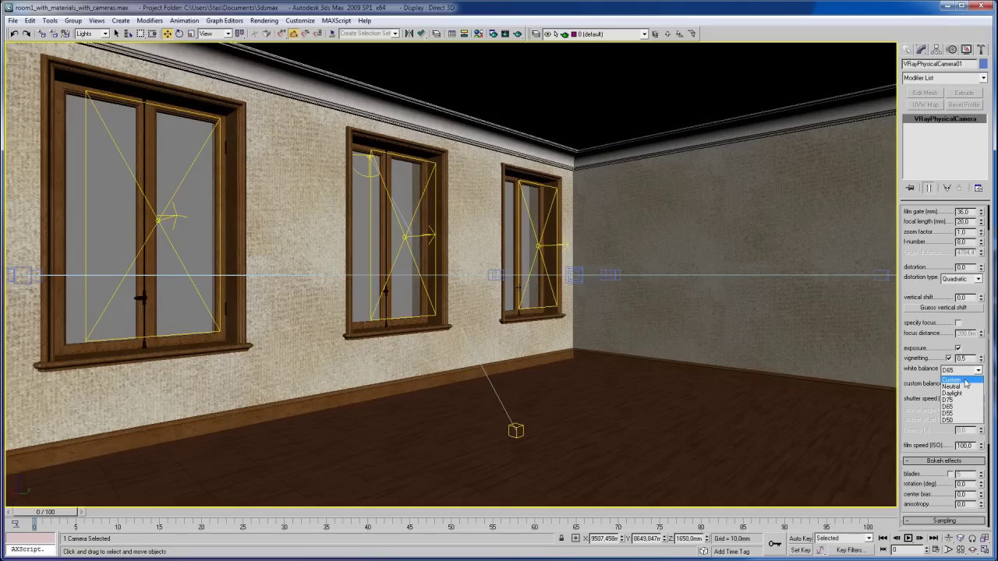
left_click(965, 381)
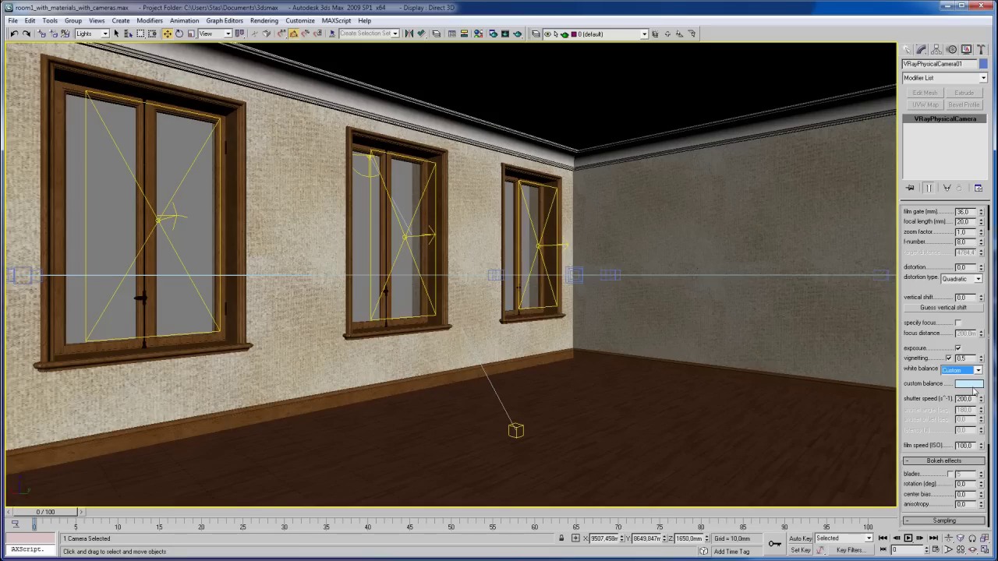
left_click(969, 384)
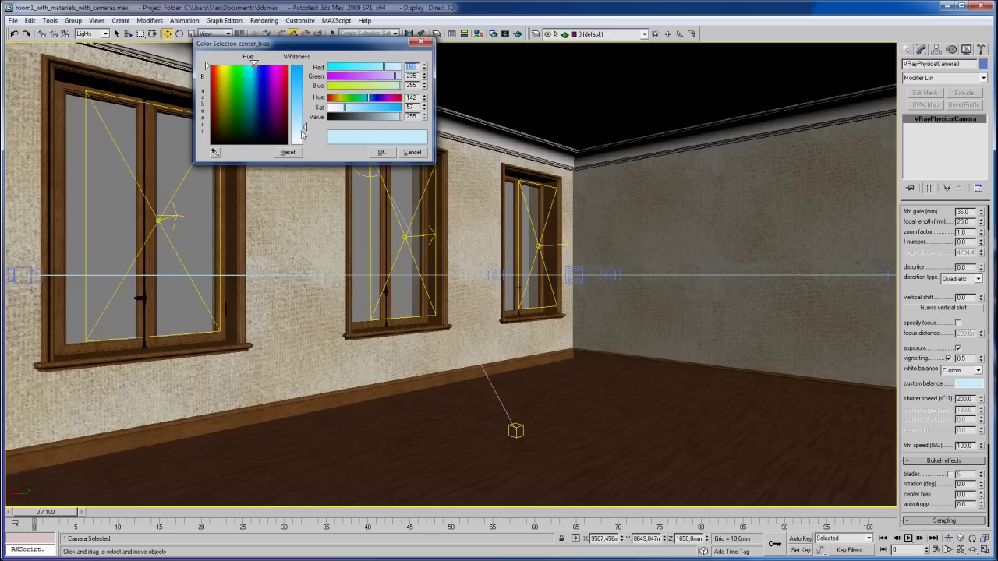
left_click_drag(304, 131, 306, 147)
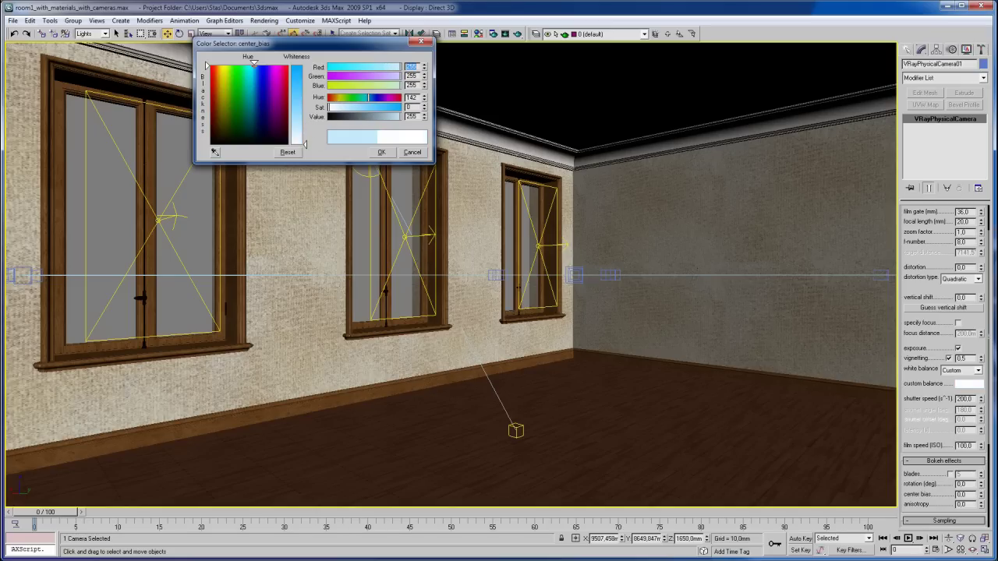
left_click(381, 152)
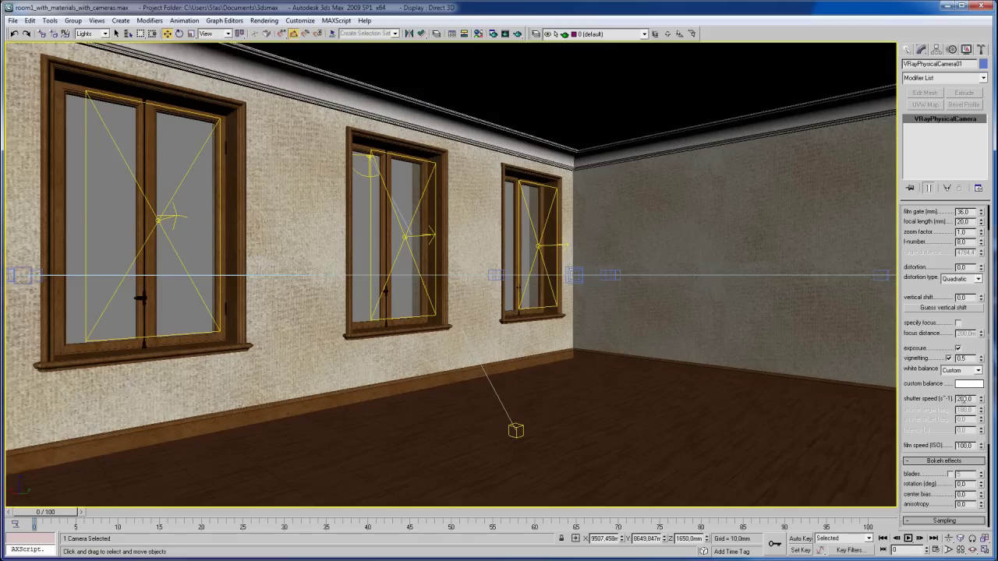
Try shutter speed values such as 30 and 1000 on the physical camera
left_click_drag(928, 401, 941, 379)
double_click(958, 375)
type("1")
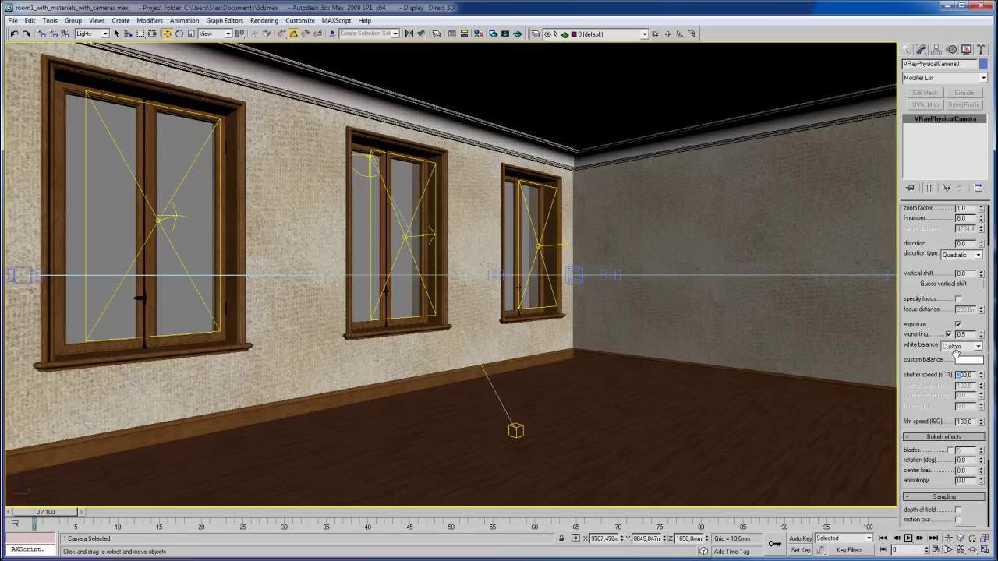
key("Return")
left_click(958, 377)
left_click_drag(958, 375, 952, 374)
double_click(969, 375)
type("30")
key("Tab")
left_click_drag(970, 376, 952, 374)
type("1000")
key("Return")
left_click_drag(907, 379, 906, 299)
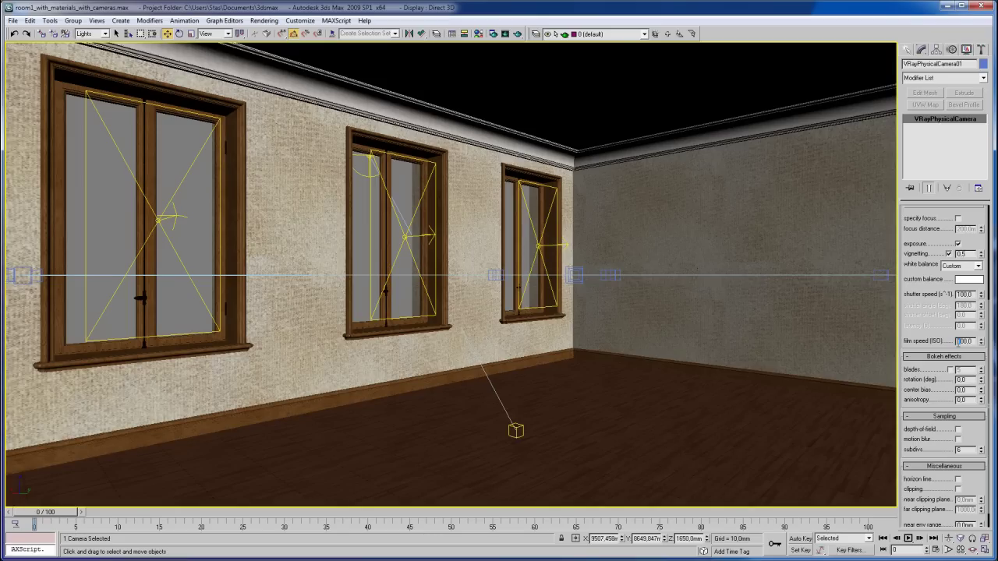
Change the camera's Film speed (ISO) from 100 to 500, then recheck the shutter and ISO fields
double_click(970, 342)
type("500")
key("Return")
left_click_drag(967, 293, 943, 293)
scroll(937, 339, "down", 1)
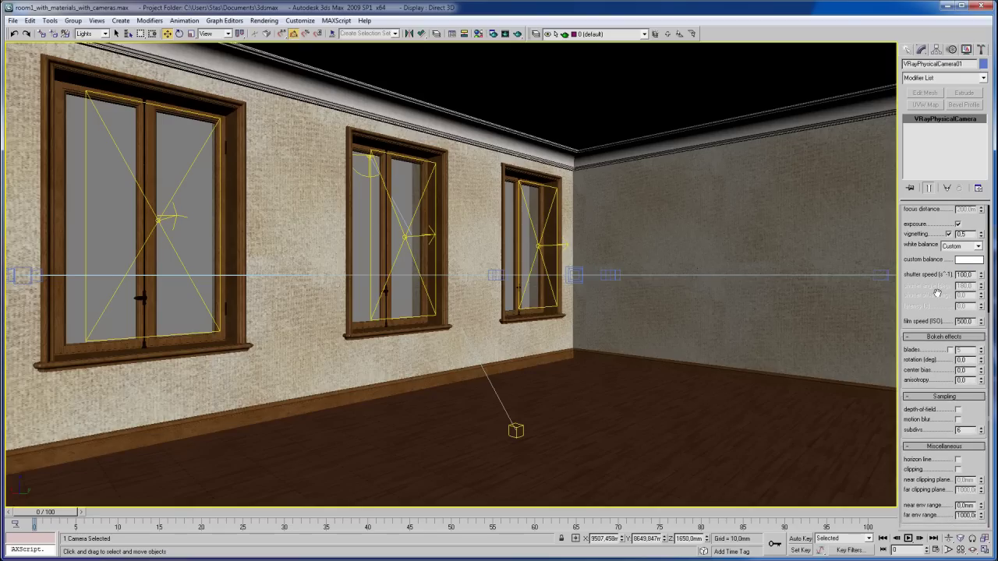
left_click_drag(970, 322, 946, 321)
left_click_drag(990, 332, 967, 232)
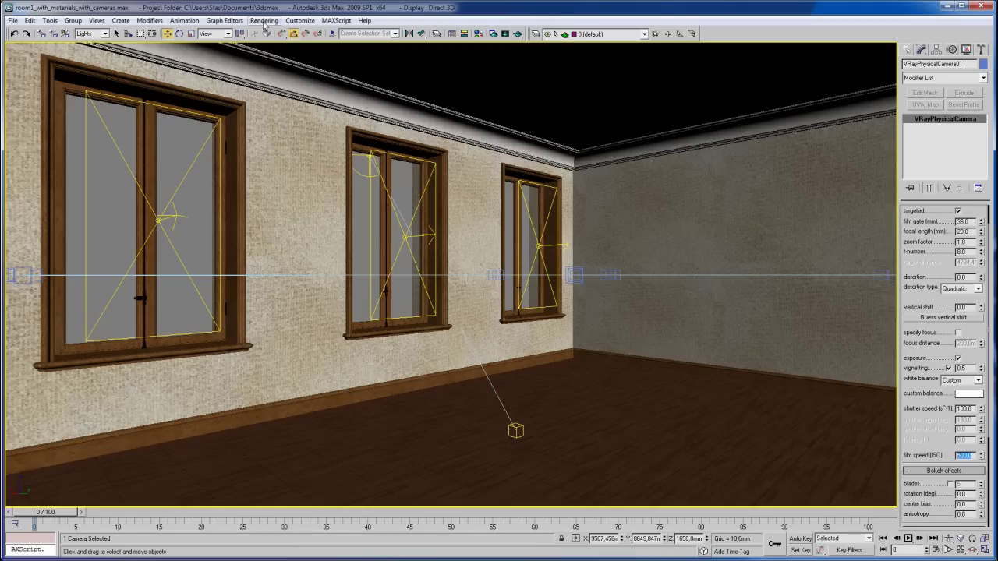
Select VRayLight01 and then VRaySun01 to inspect them, then clear the selection
left_click(197, 159)
left_click(362, 176)
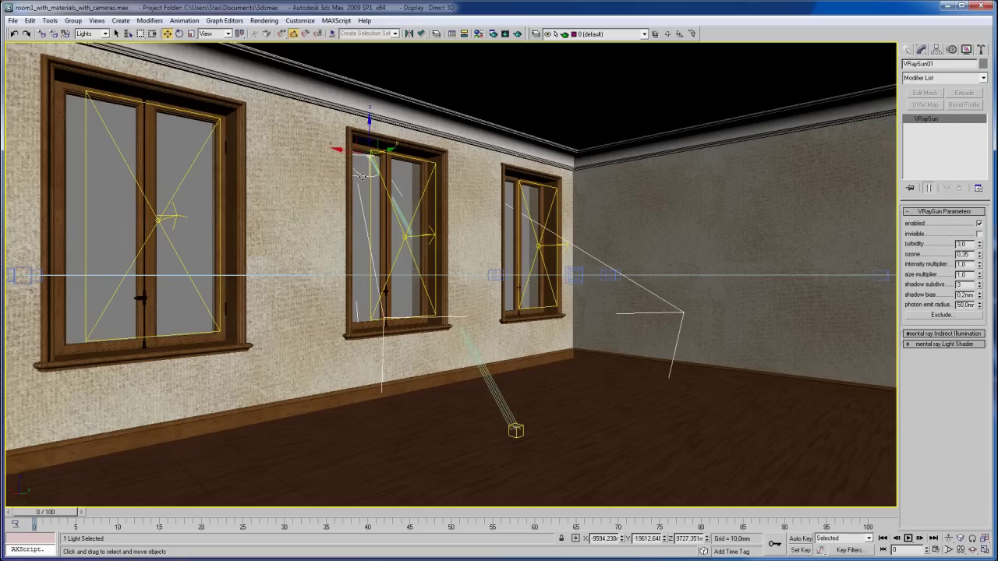
left_click(209, 223)
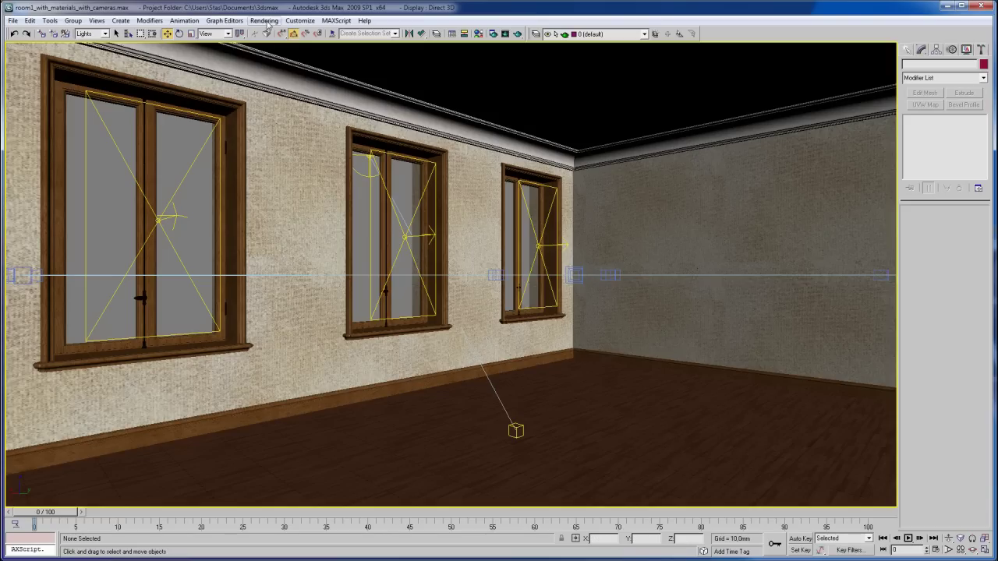
left_click(301, 21)
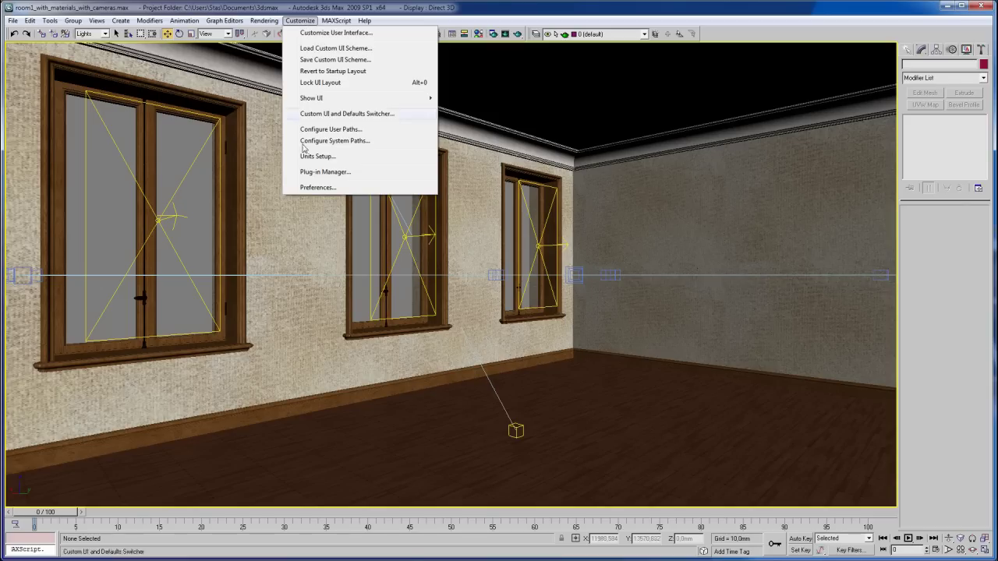
In Preferences, enable Gamma/LUT correction at gamma 2.2, input 2.2, output 1.0
left_click(321, 187)
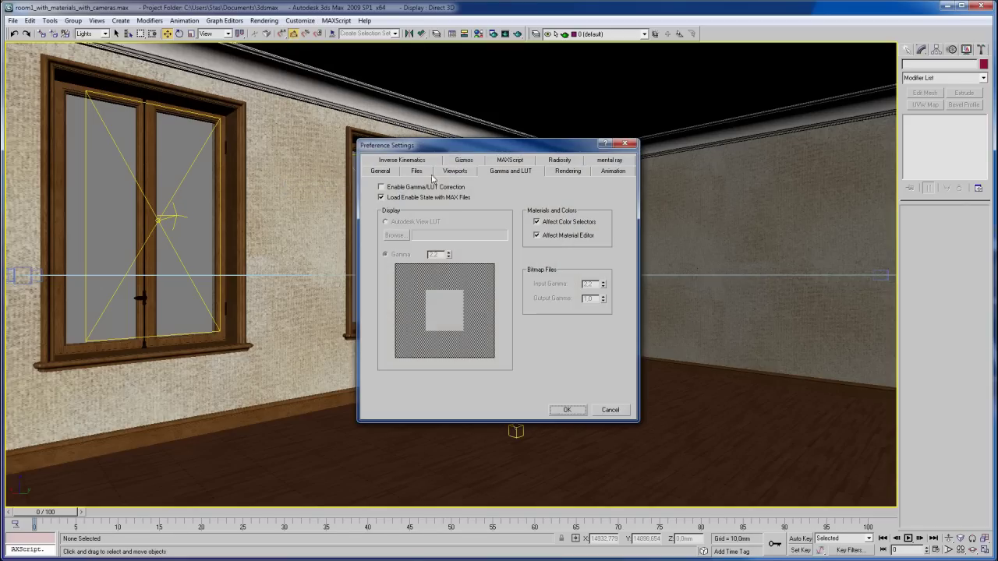
left_click(465, 173)
left_click(418, 162)
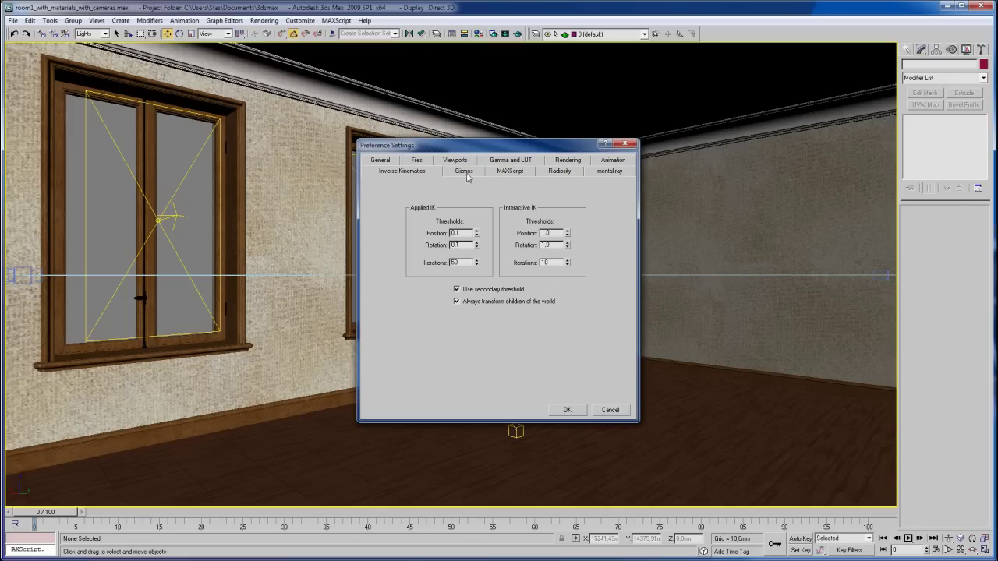
left_click(387, 161)
left_click(515, 173)
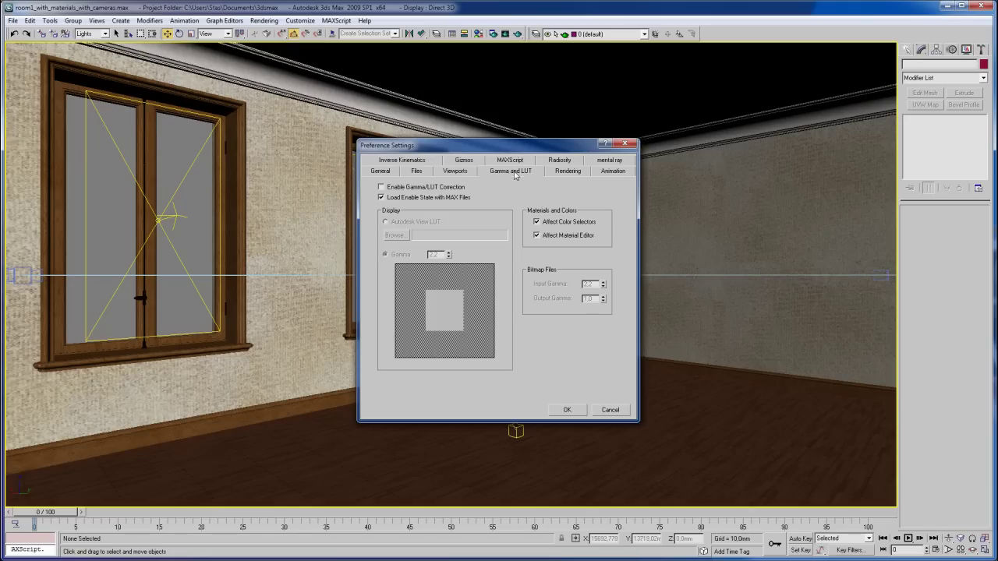
left_click(396, 191)
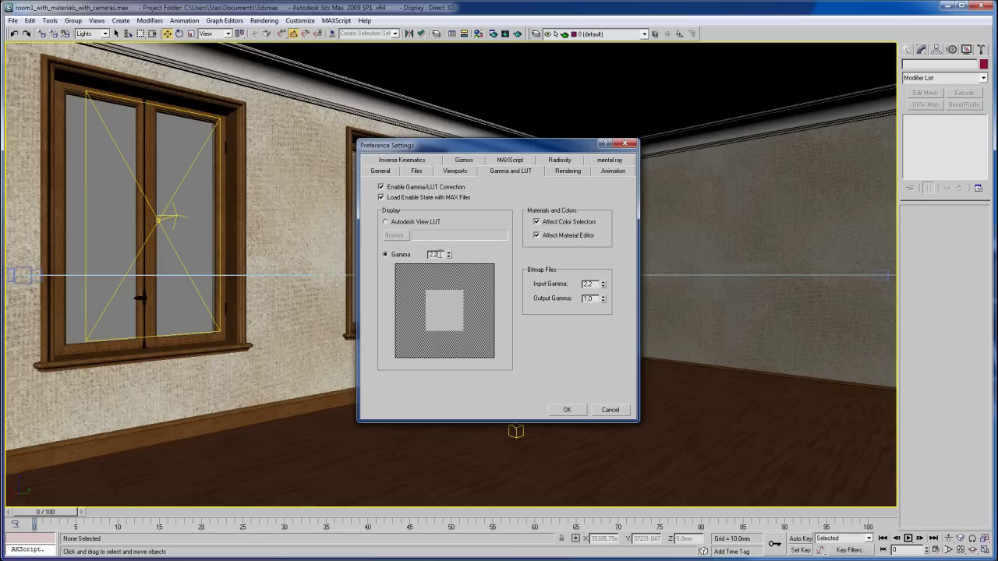
double_click(596, 285)
double_click(588, 298)
left_click(594, 286)
left_click(578, 411)
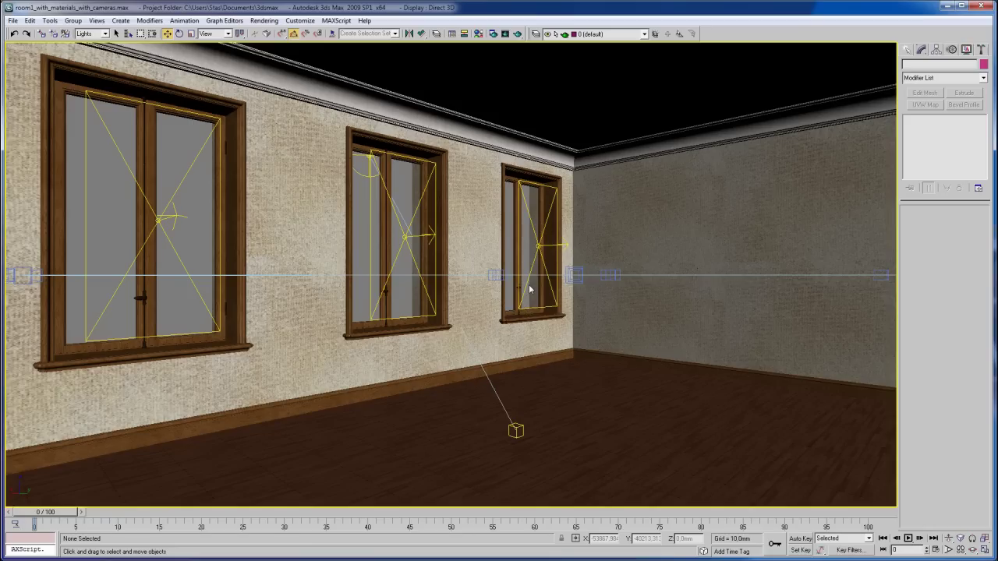
In Render Setup, try trial output sizes, including the 640x480 preset, and lock the image aspect
left_click(271, 22)
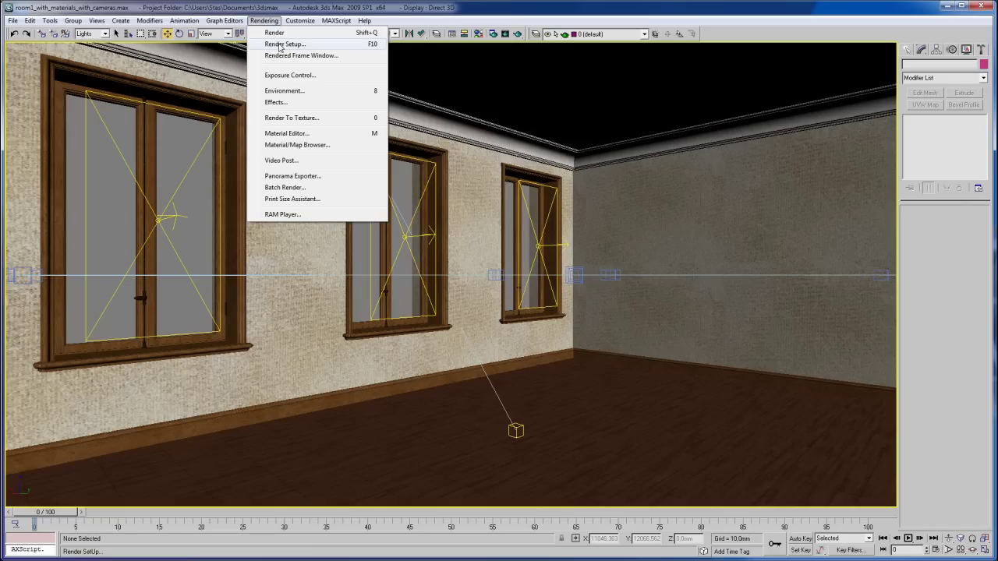
left_click(280, 45)
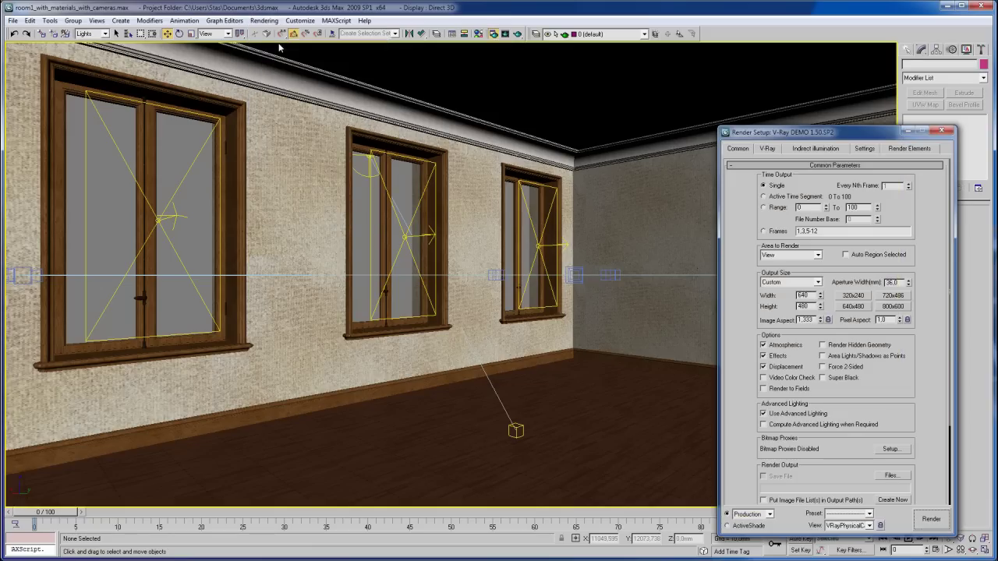
left_click_drag(832, 138, 639, 72)
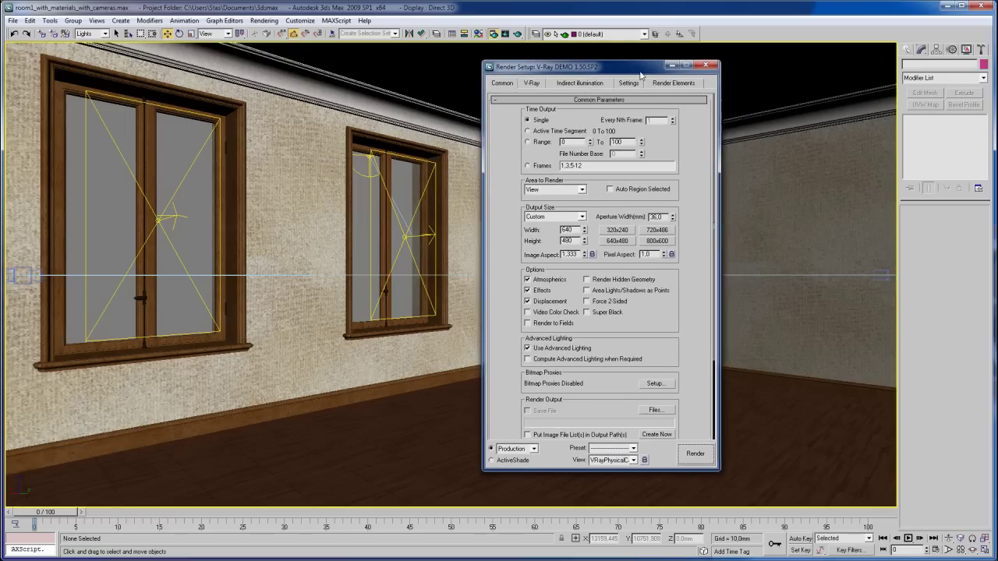
double_click(609, 230)
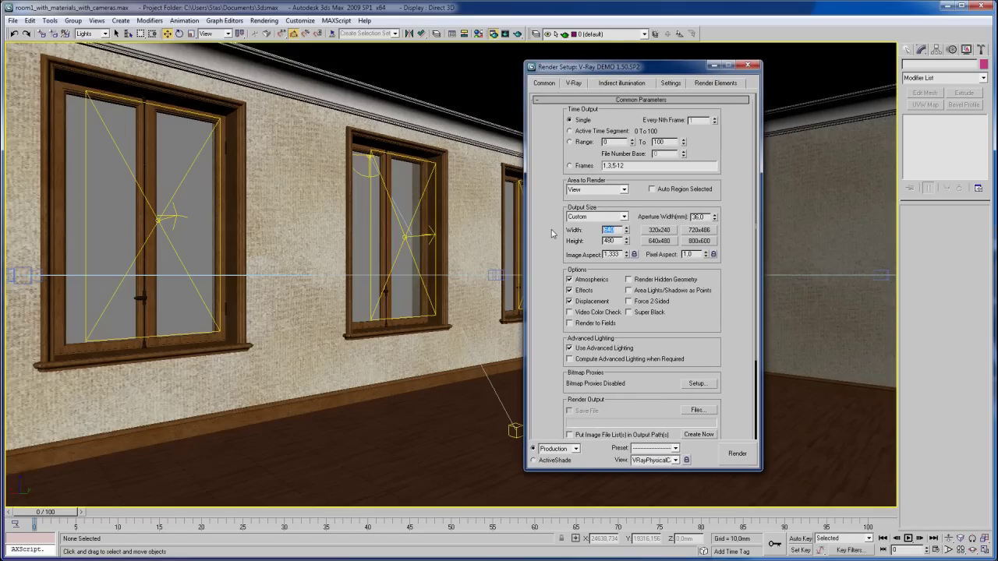
type("1200")
key("Tab")
type("800")
key("Return")
left_click(612, 255)
left_click(606, 229)
left_click(612, 240)
left_click(618, 254)
left_click(668, 245)
left_click(634, 255)
Try a 1280 × 720 output size
double_click(611, 230)
type("12")
key("Return")
key("Tab")
type("7")
key("Return")
key("Tab")
Set the output size to 1500 × 1000 and lock the image aspect at 1.5
double_click(613, 230)
type("1")
key("Return")
left_click_drag(620, 241, 581, 243)
type("1")
key("Return")
left_click(634, 255)
Test the locked aspect with width 3000, then width 1500, height following to 1000
mouse_move(739, 307)
left_mouse_down()
mouse_move(734, 222)
mouse_move(734, 269)
left_mouse_up()
double_click(612, 202)
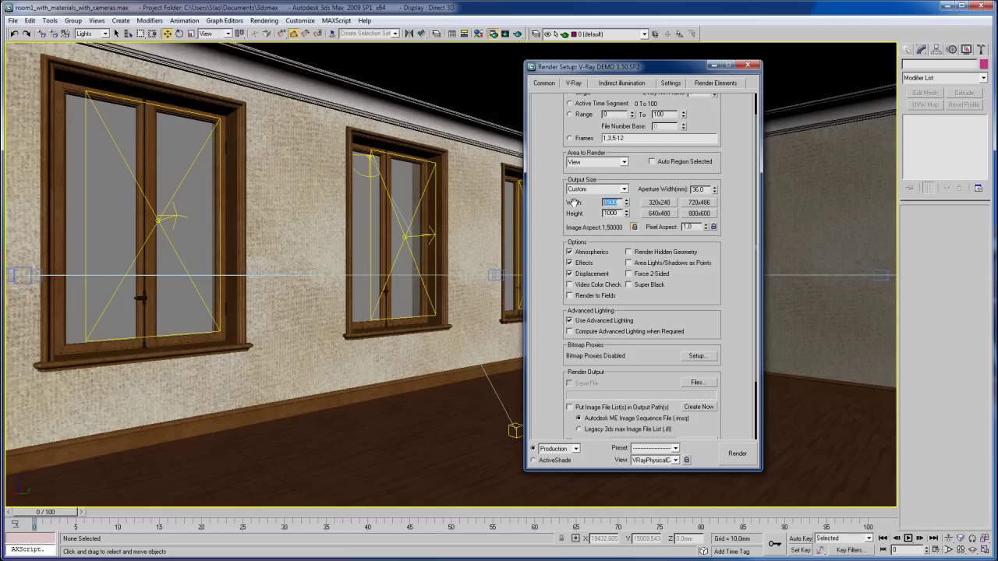
key("Return")
type("3000")
key("Return")
type("1")
key("Return")
scroll(737, 296, "down", 3)
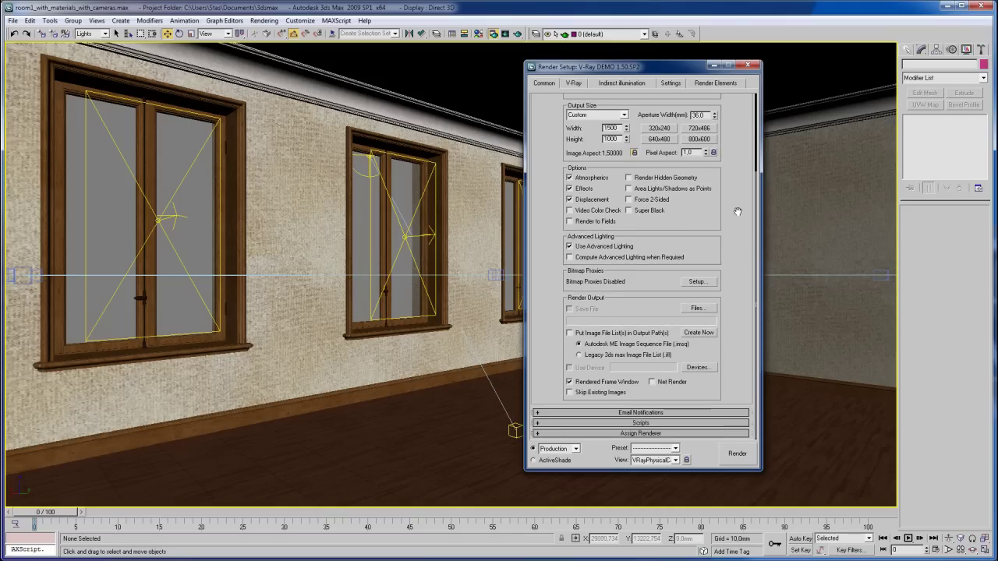
left_click(655, 434)
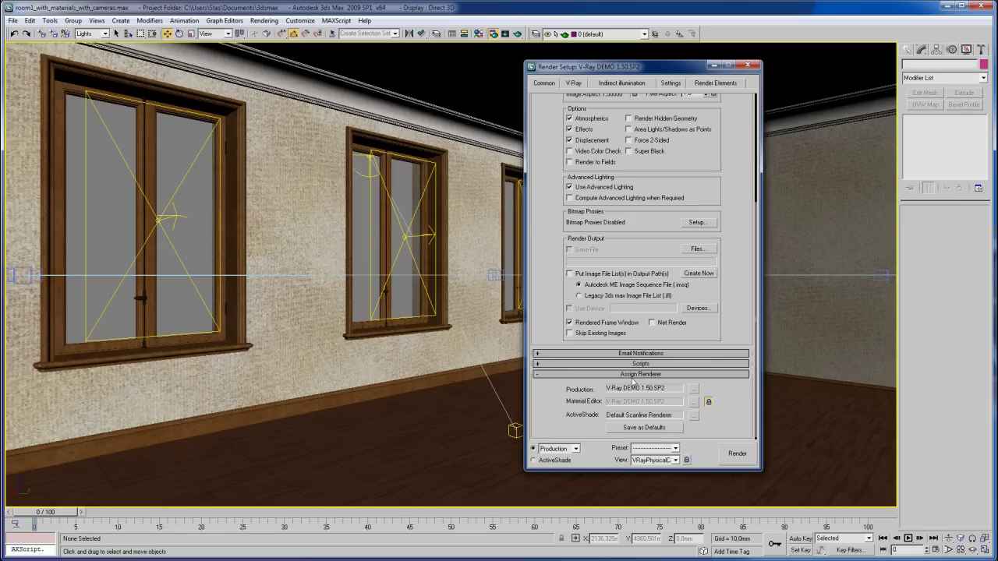
left_click(693, 389)
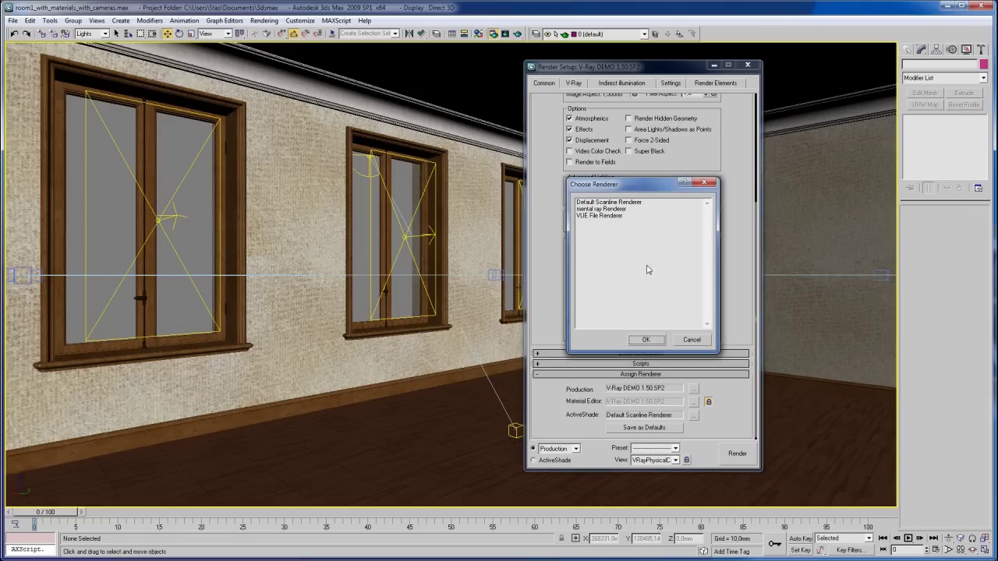
left_click(705, 341)
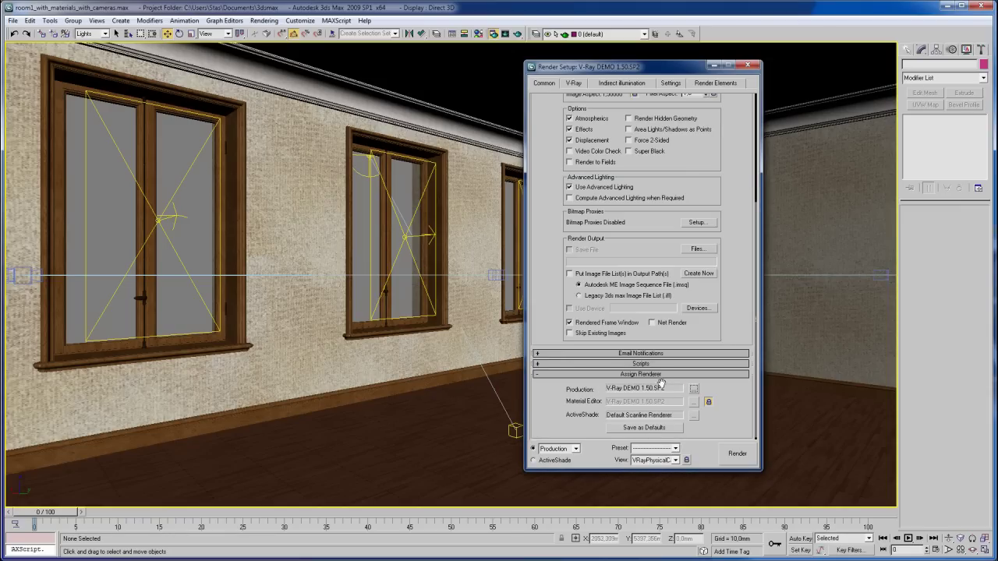
left_click(661, 375)
left_click_drag(755, 414, 744, 254)
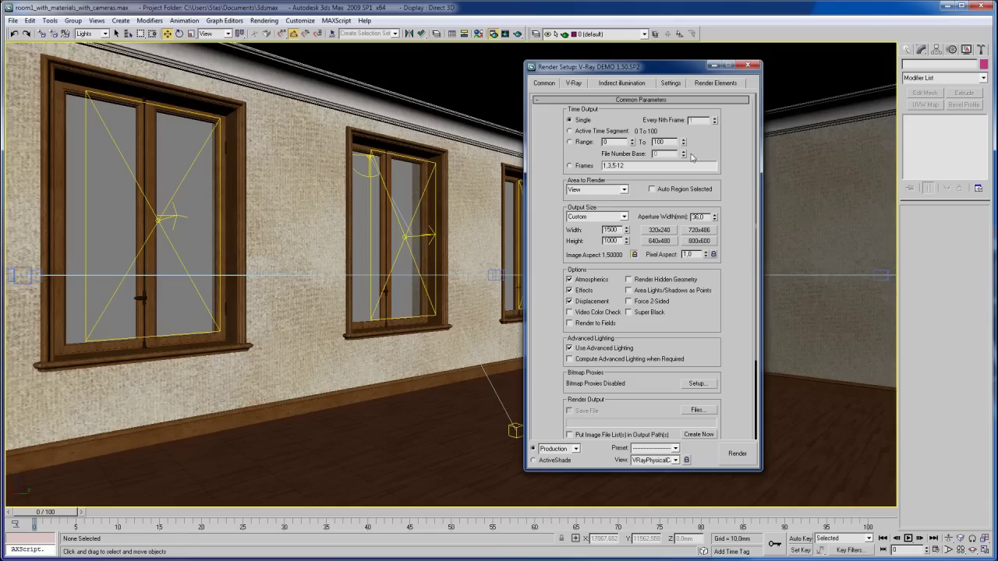
mouse_move(698, 423)
left_mouse_down()
mouse_move(738, 214)
mouse_move(739, 338)
left_mouse_up()
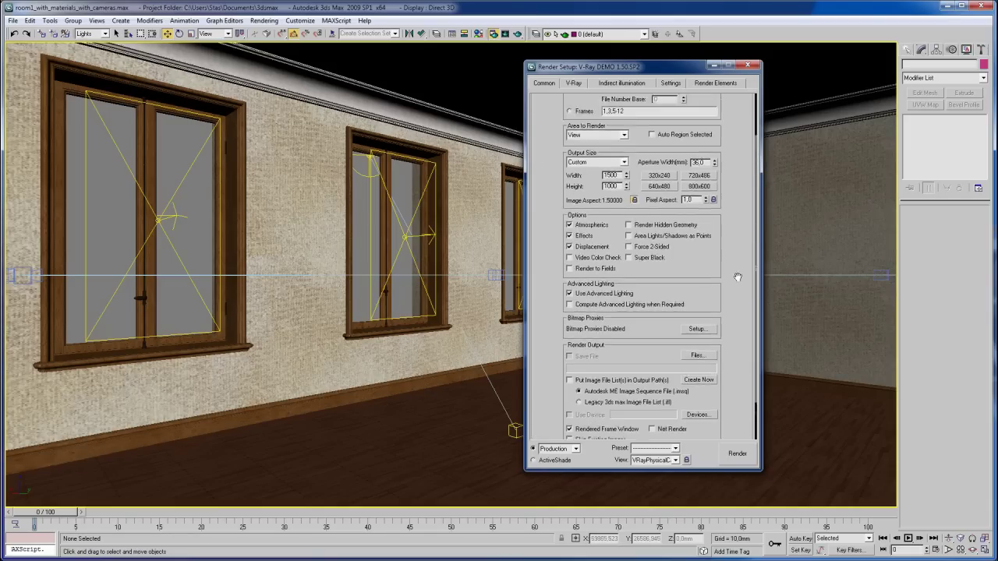
Enable V-Ray's built-in frame buffer and turn off texture map filtering in Global switches
left_click(574, 85)
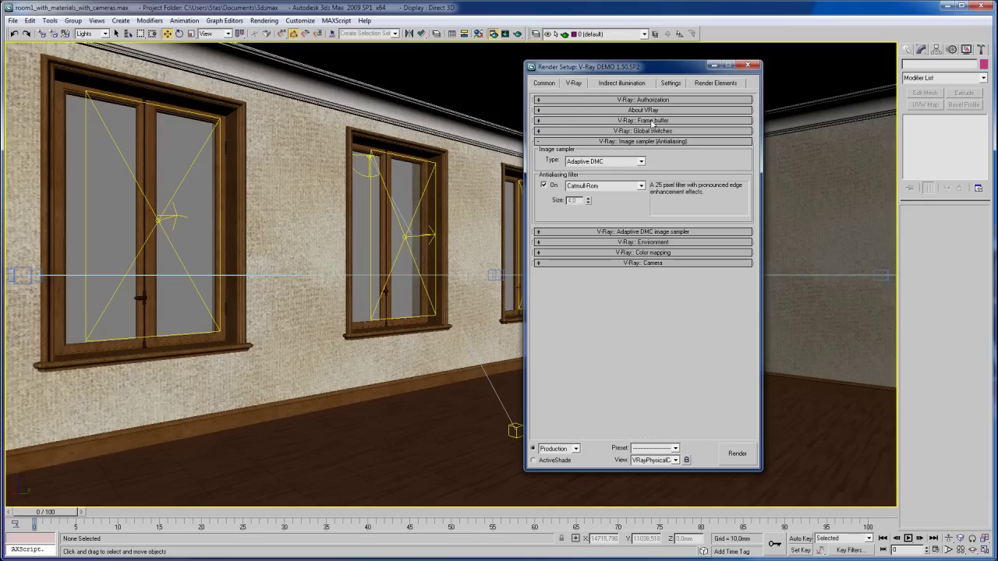
left_click(652, 122)
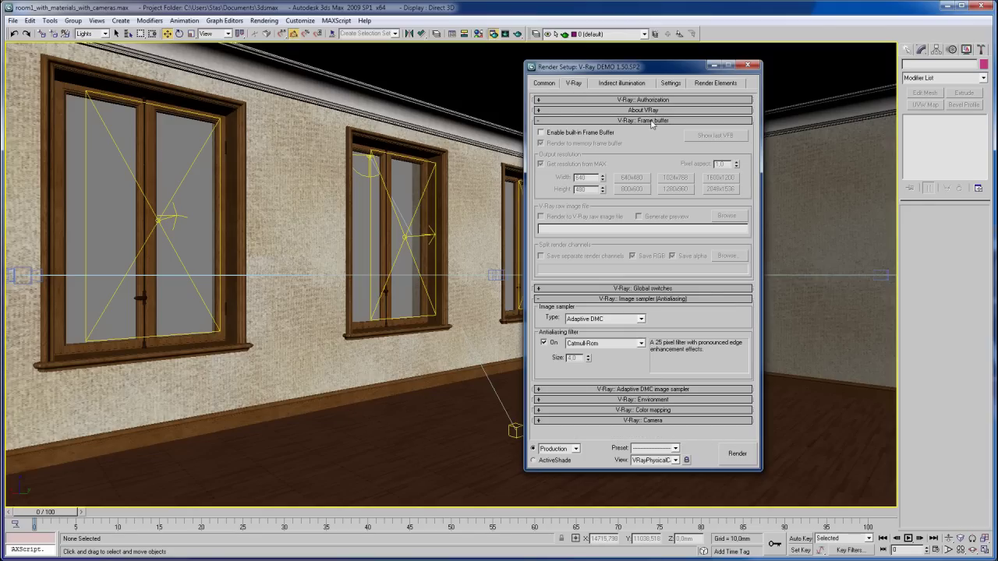
left_click(559, 134)
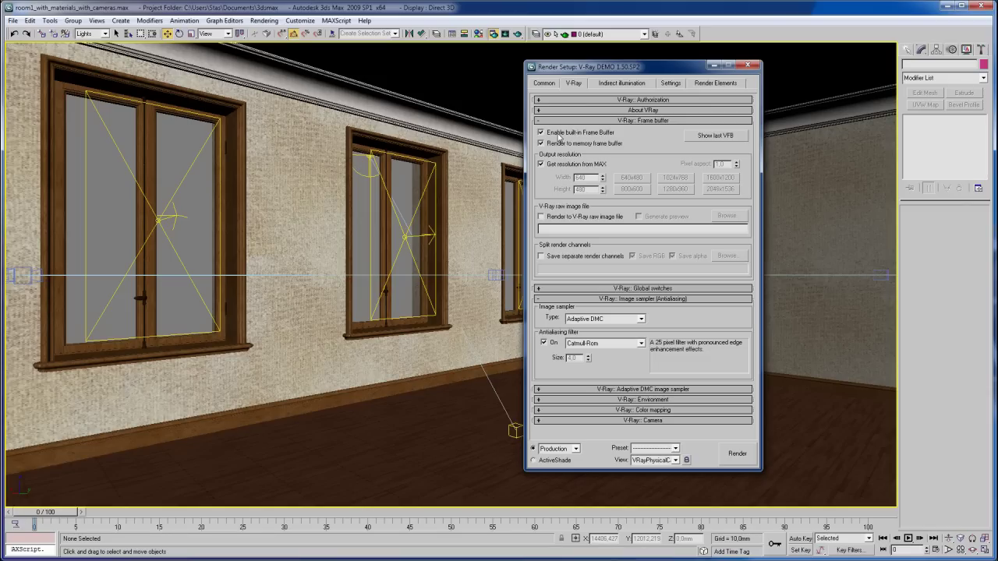
left_click(636, 121)
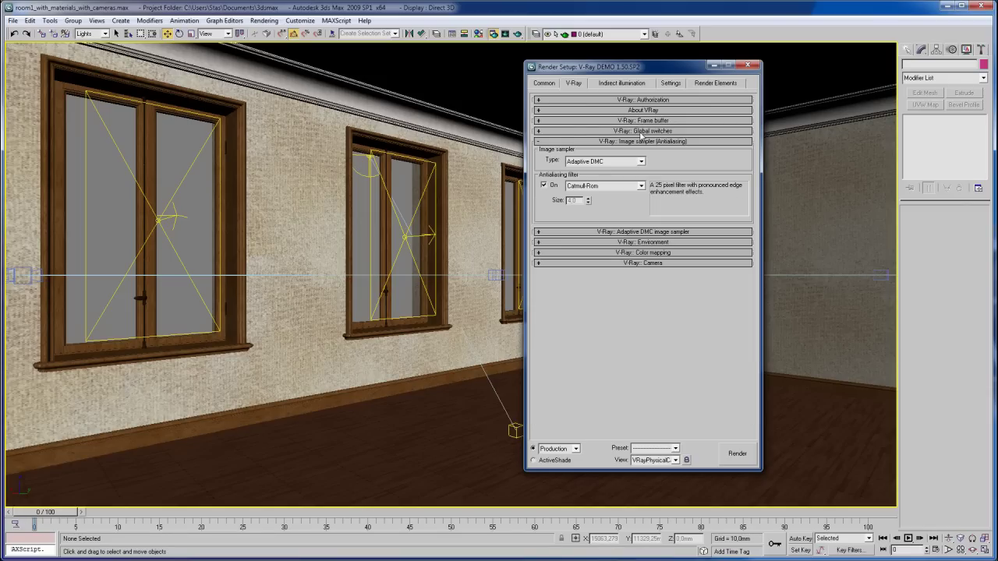
left_click(640, 131)
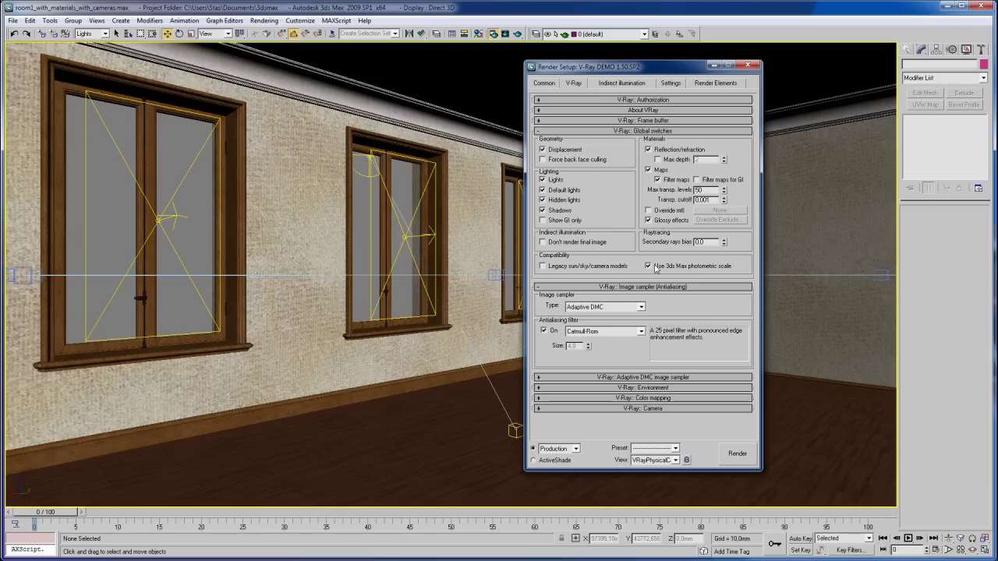
left_click(659, 180)
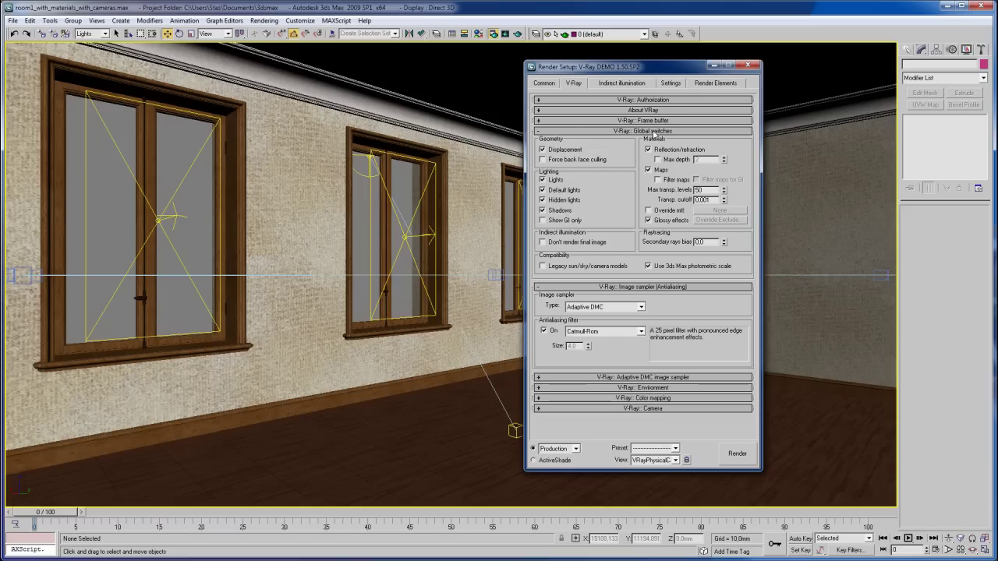
left_click(655, 133)
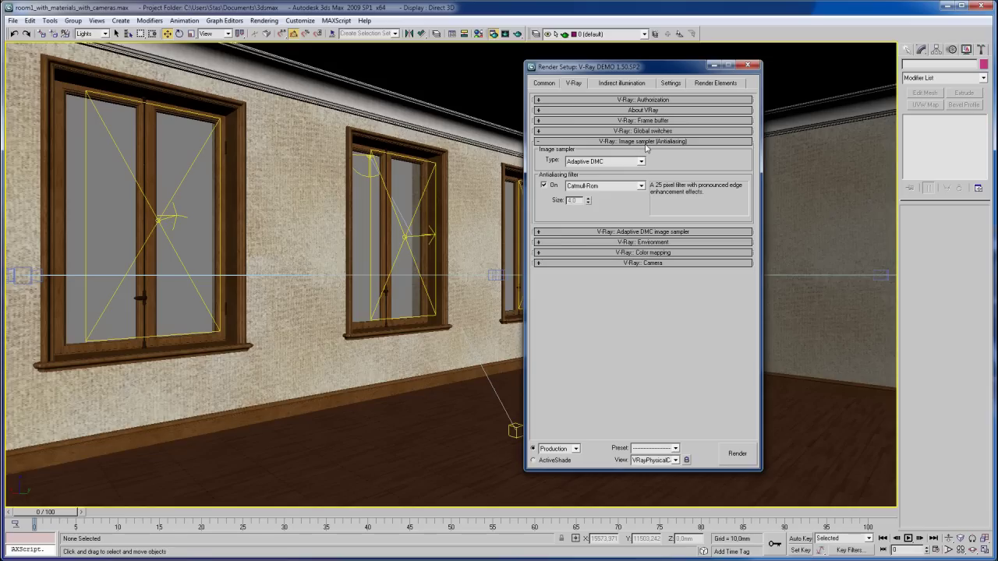
Keep the Adaptive DMC sampler, switch off the antialiasing filter, and check 1–4 subdivs
left_click(641, 162)
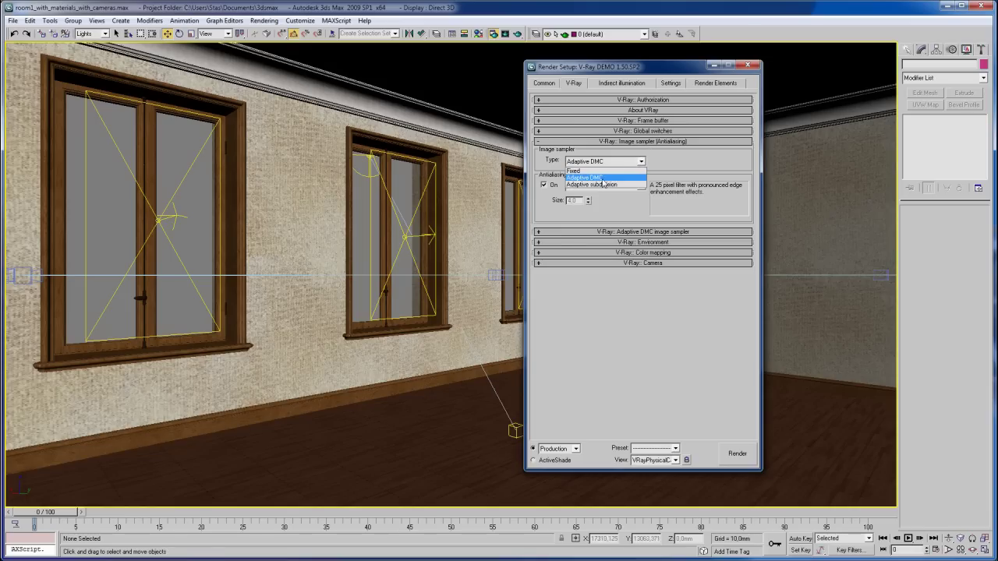
left_click(597, 178)
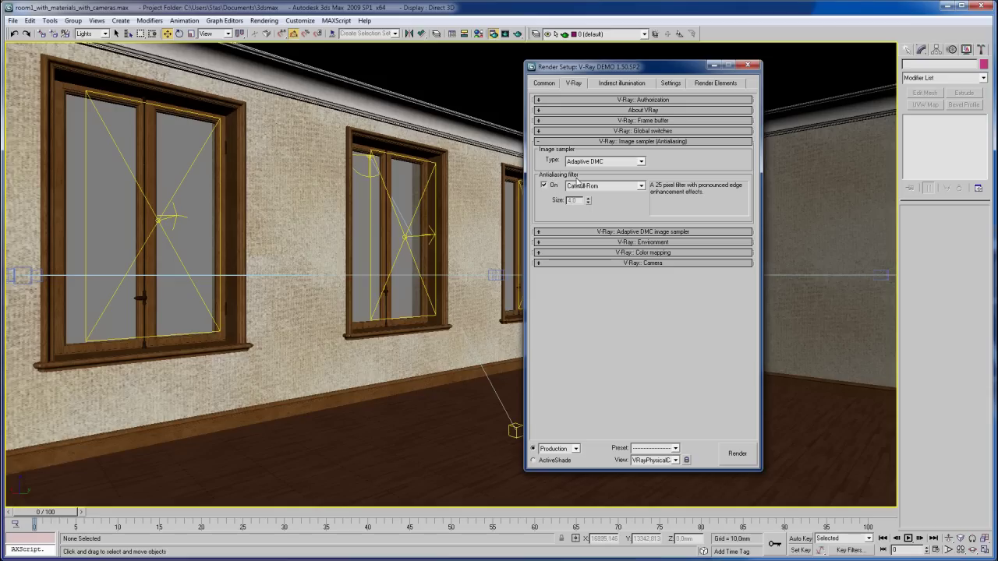
left_click(544, 186)
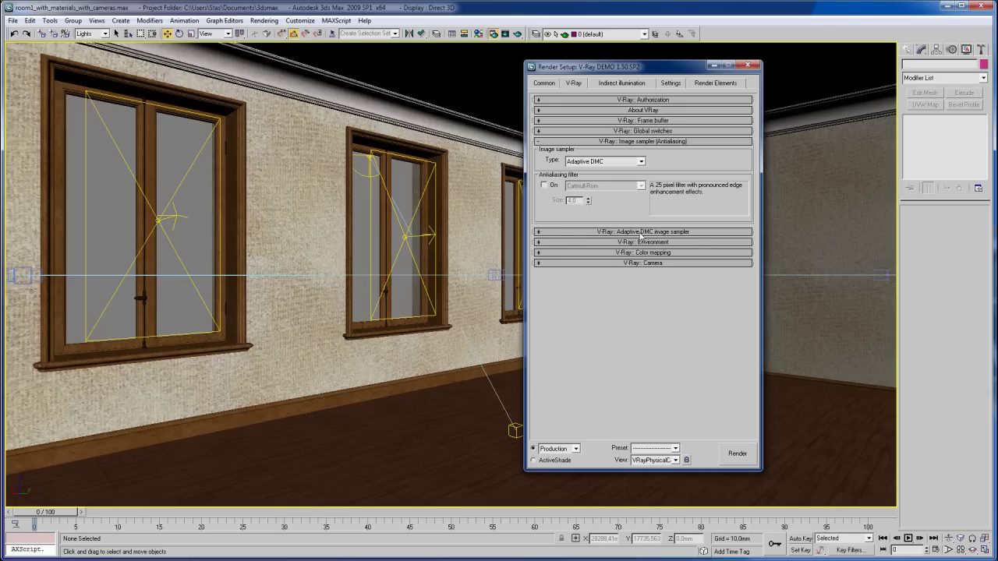
left_click(641, 232)
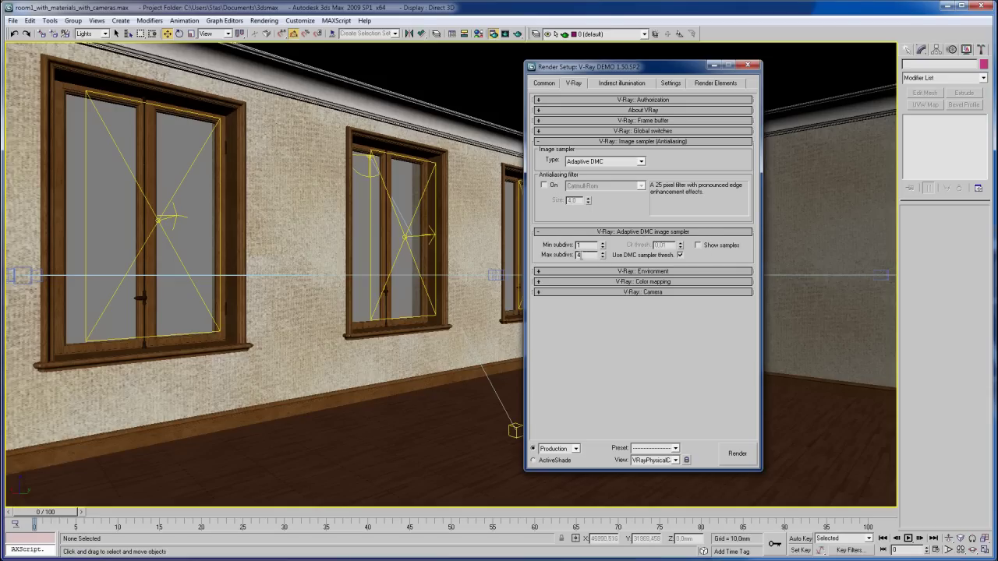
double_click(578, 245)
left_click(655, 271)
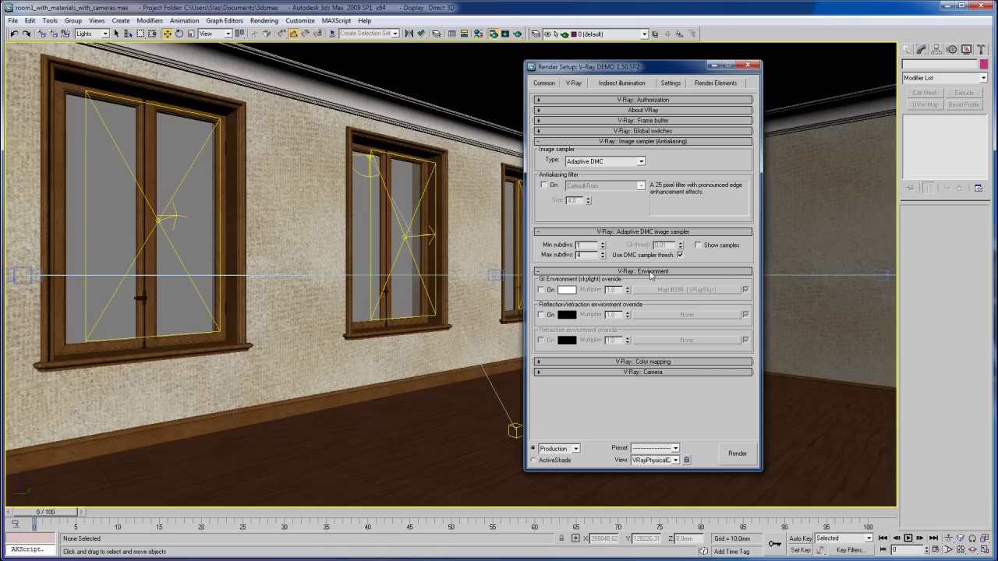
left_click(651, 272)
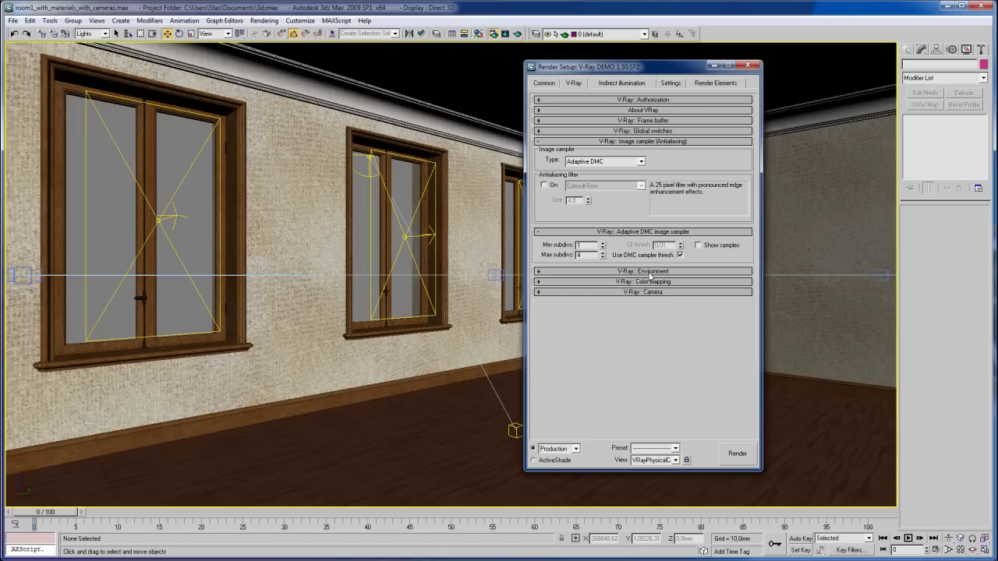
left_click(659, 272)
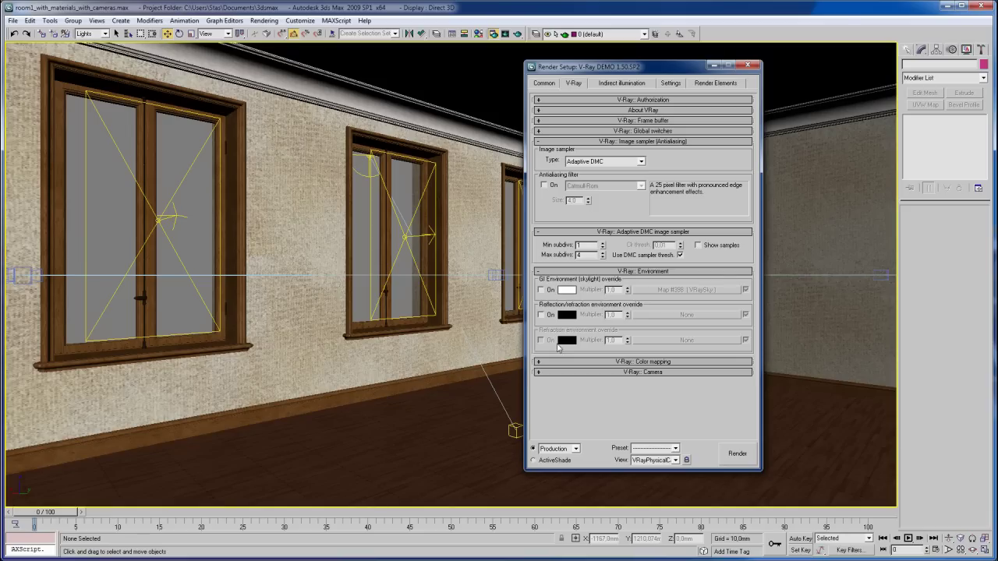
left_click(670, 273)
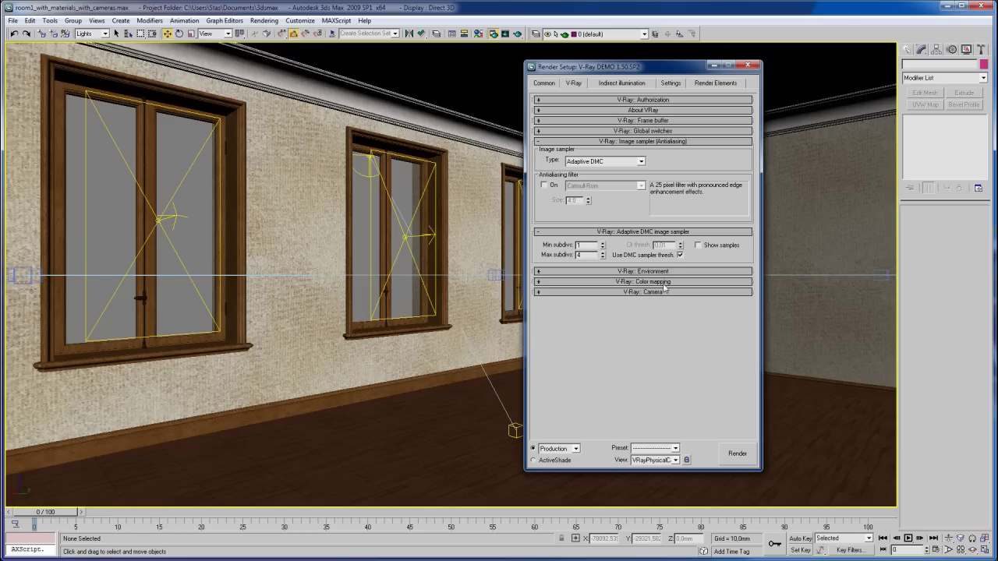
In the Color mapping rollout, choose Exponential type and tick Sub-pixel mapping
left_click(663, 284)
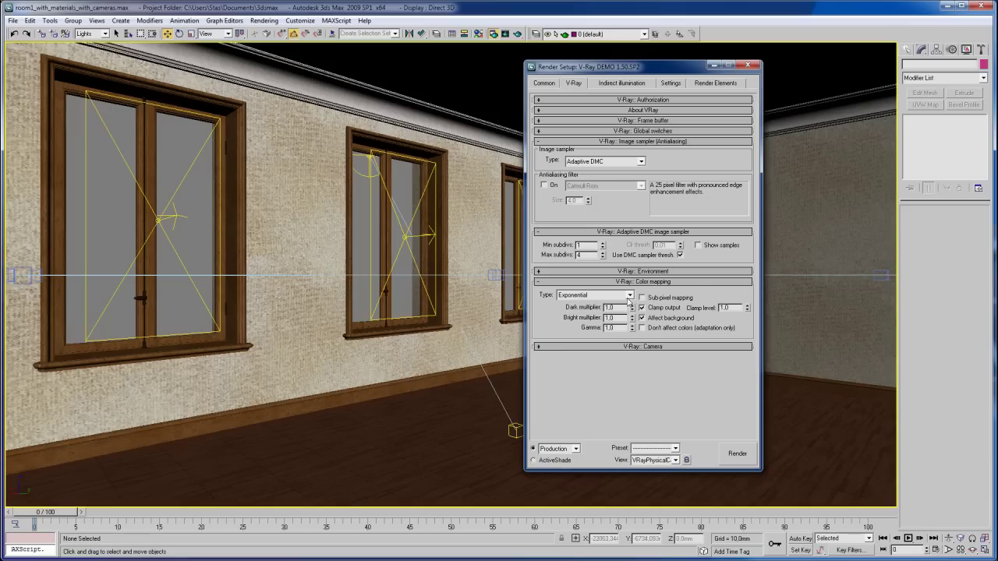
left_click(628, 296)
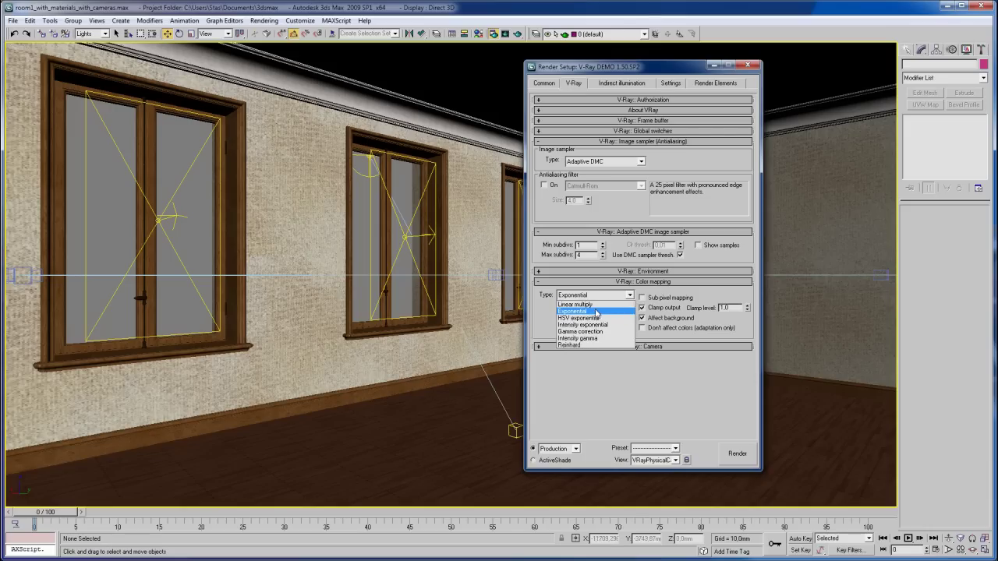
left_click(597, 312)
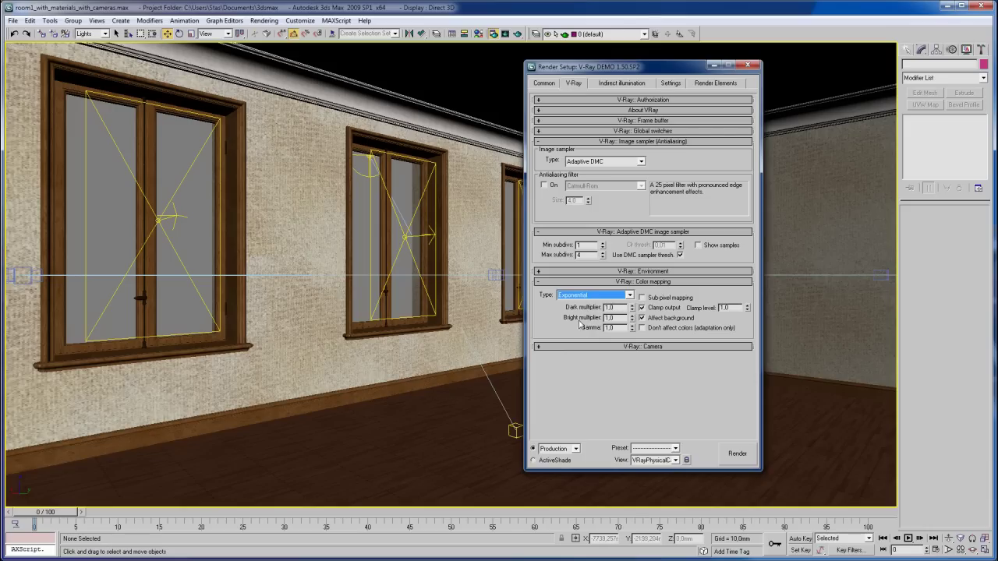
type("1,7")
left_click(674, 298)
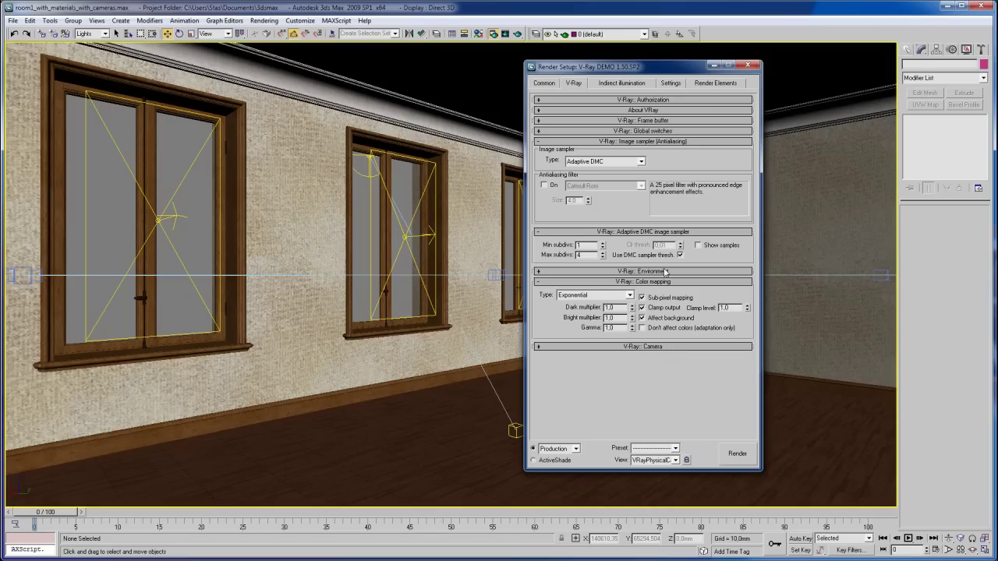
Show the Indirect illumination tab, keeping Irradiance map as the primary GI engine
left_click(611, 85)
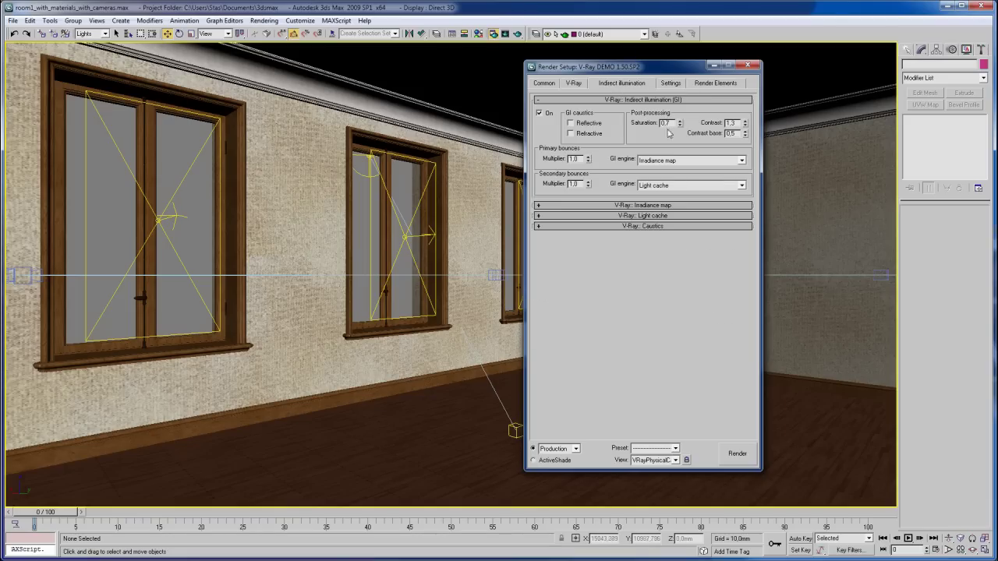
left_click(660, 161)
left_click(661, 168)
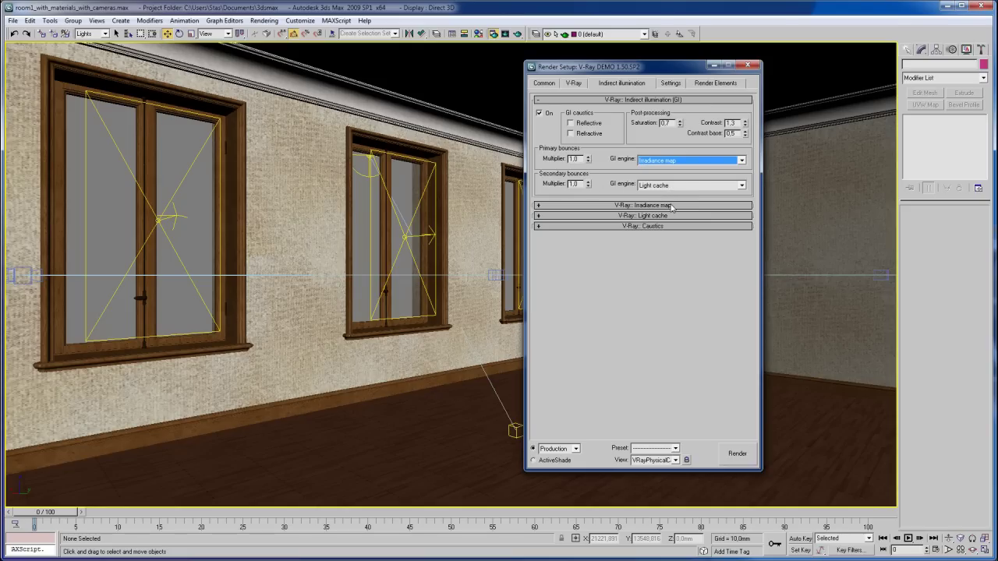
Set irradiance map min rate -4, HSph. subdivs 50 and interp. samples 50
left_click(671, 206)
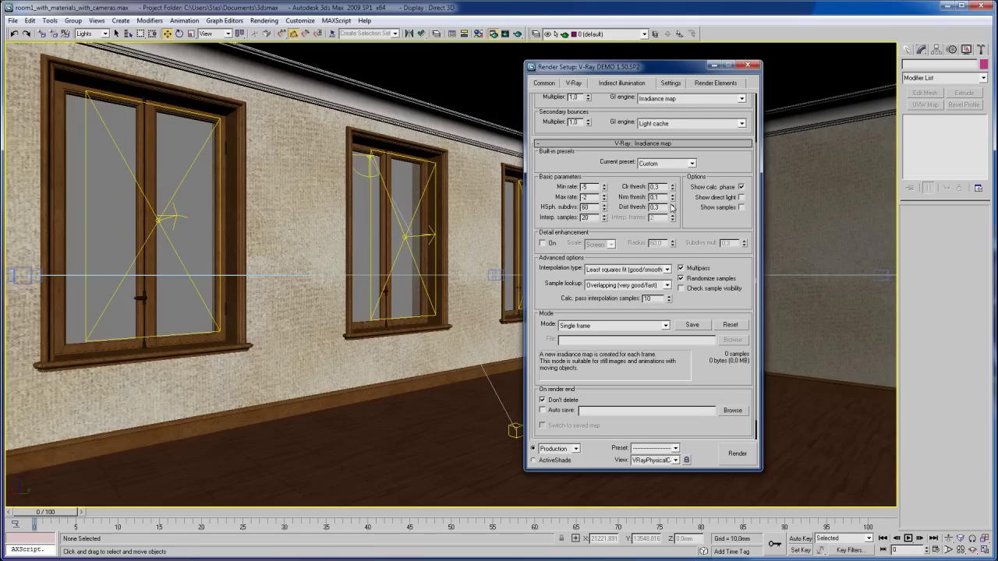
left_click(604, 185)
type("3")
key("Tab")
type("2")
double_click(592, 206)
type("50")
key("Tab")
type("50")
key("Return")
Set the irradiance map colour and distance thresholds to 0.25
double_click(655, 187)
type("0.25")
left_click(660, 197)
double_click(655, 208)
type("0.25")
key("Return")
Lower the light cache subdivs from 1200, trying values 500, 710 and 700
scroll(577, 246, "down", 2)
scroll(616, 257, "down", 3)
scroll(647, 269, "down", 3)
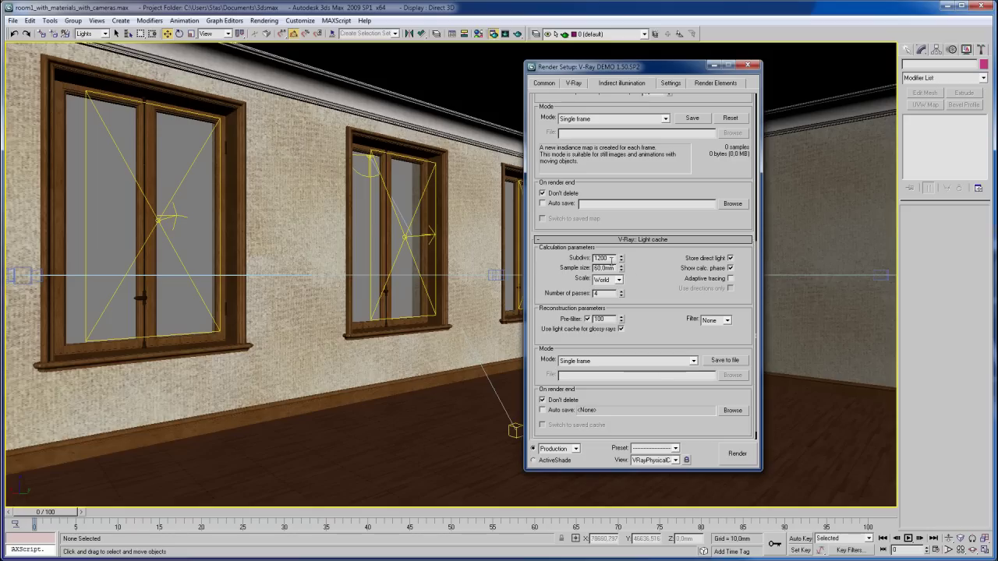
double_click(586, 252)
type("500")
key("Return")
type("7")
type("1")
type("0")
key("Return")
type("700")
key("Return")
Set light cache scale to Screen with sample size 0.02 and filter None, then collapse the rollout
left_click(616, 280)
left_click(606, 289)
type("0,0")
scroll(658, 297, "down", 1)
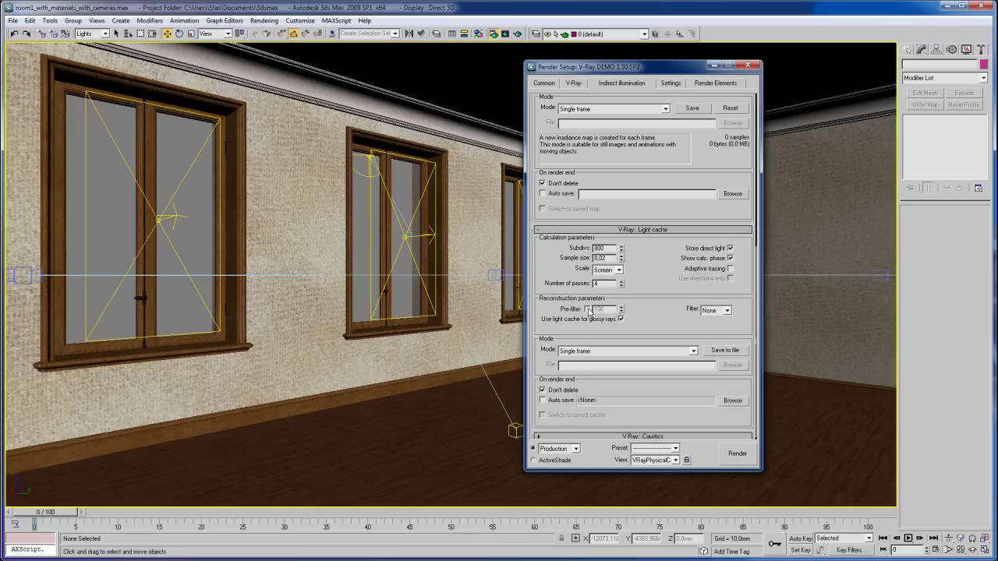
left_click(621, 320)
left_click(620, 319)
left_click(713, 310)
left_click(677, 318)
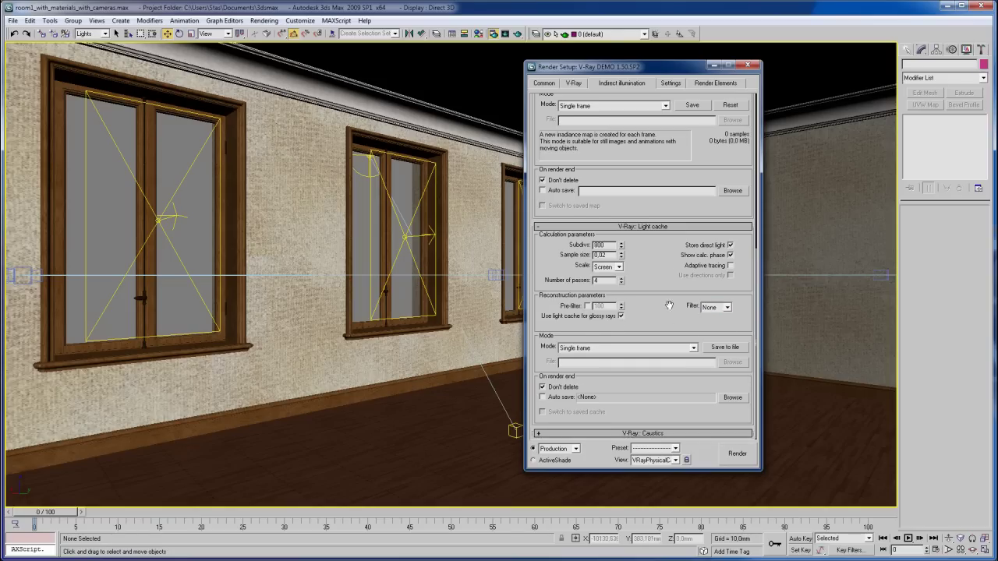
left_click(655, 226)
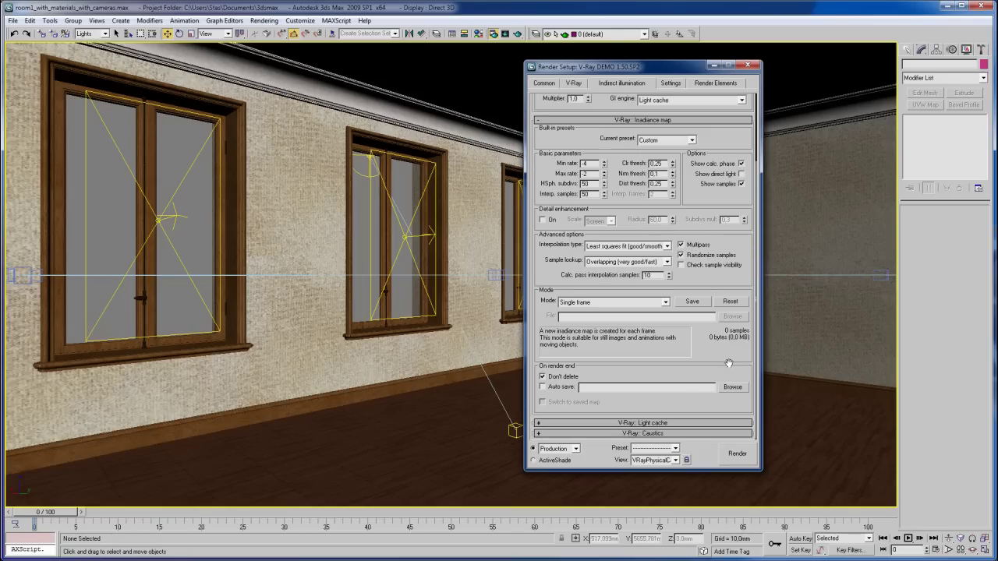
scroll(725, 312, "up", 3)
scroll(671, 195, "up", 2)
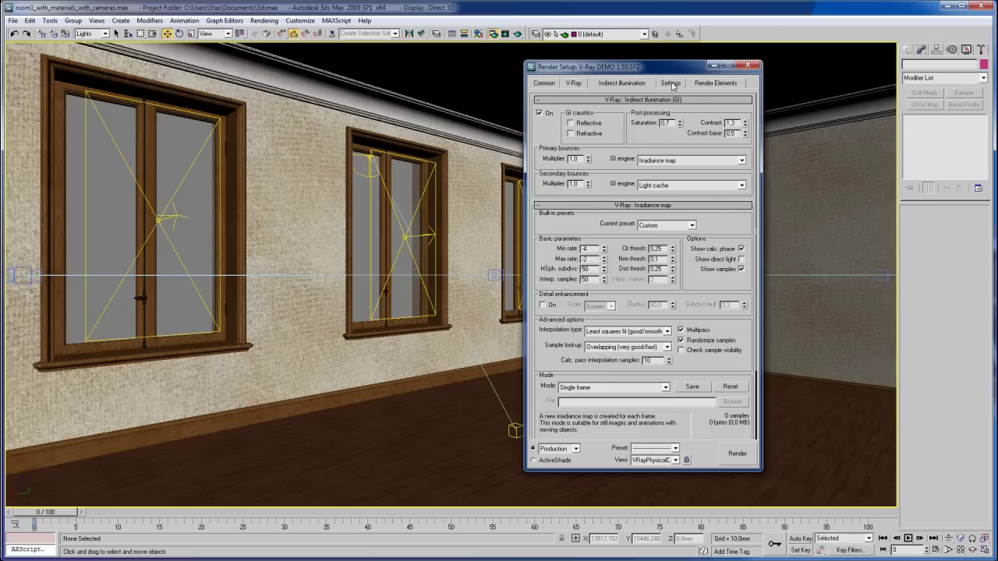
On the Settings tab, set DMC sampler adaptive amount to 0,85 and noise threshold to 0,01
left_click(670, 82)
double_click(596, 111)
type("0,85")
key("Return")
left_click(640, 117)
double_click(603, 124)
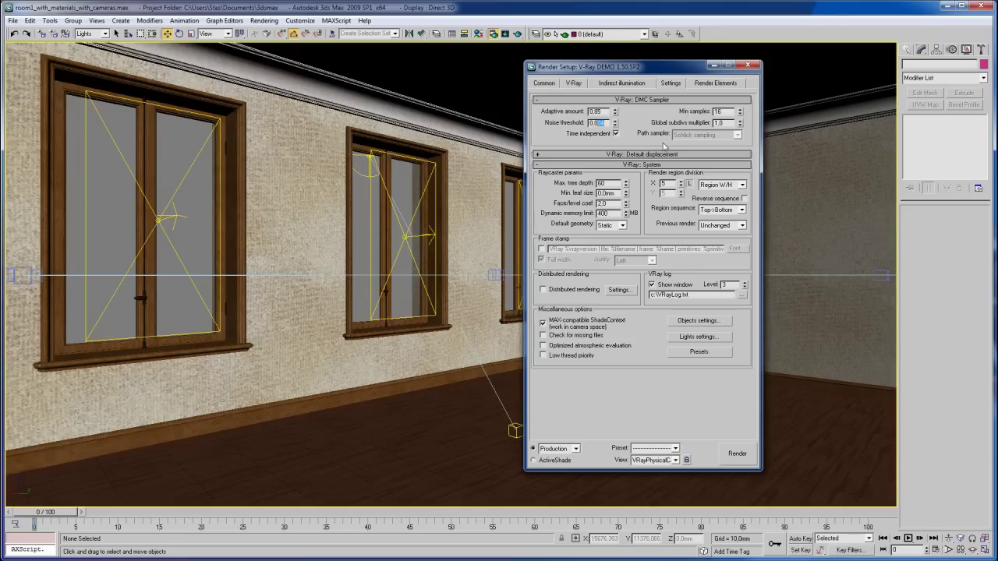
key("Return")
Enter 2 for global subdivs multiplier, set min samples to 8, and expand Default displacement
double_click(728, 123)
type("2")
left_click(541, 321)
left_click(541, 321)
double_click(725, 112)
type("8")
left_click(717, 111)
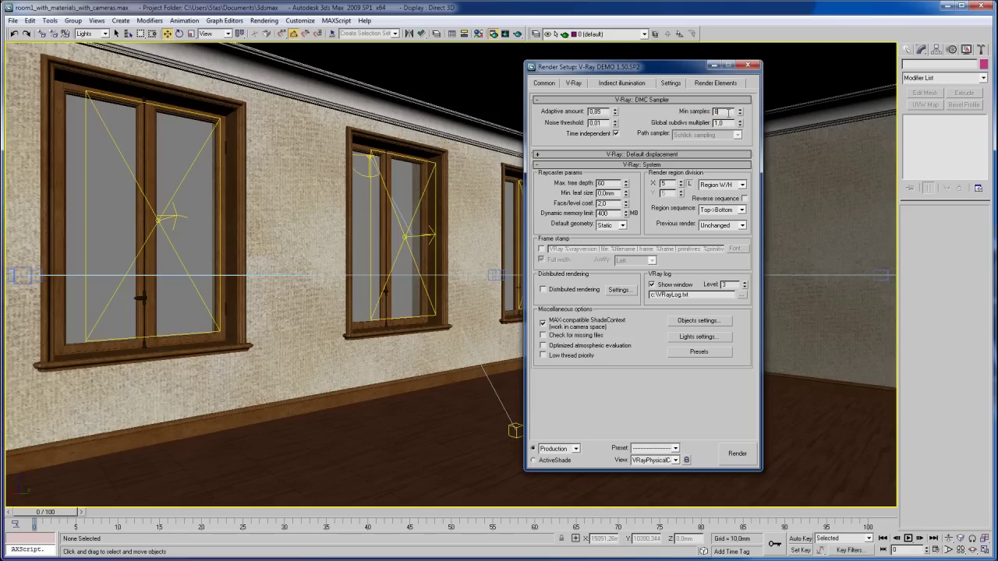
left_click(618, 155)
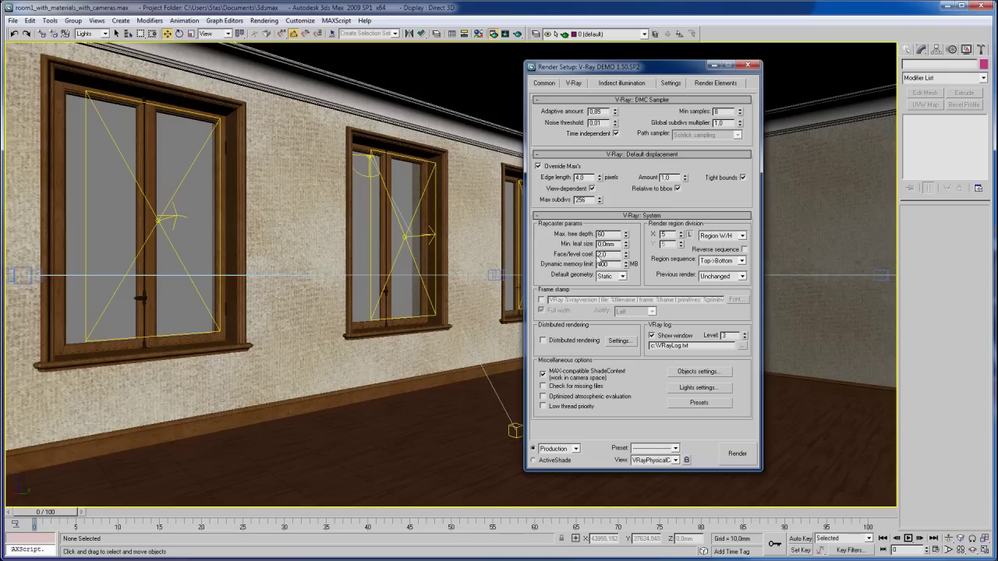
Collapse System settings, review the GI settings, and return to the V-Ray tab
left_click(646, 216)
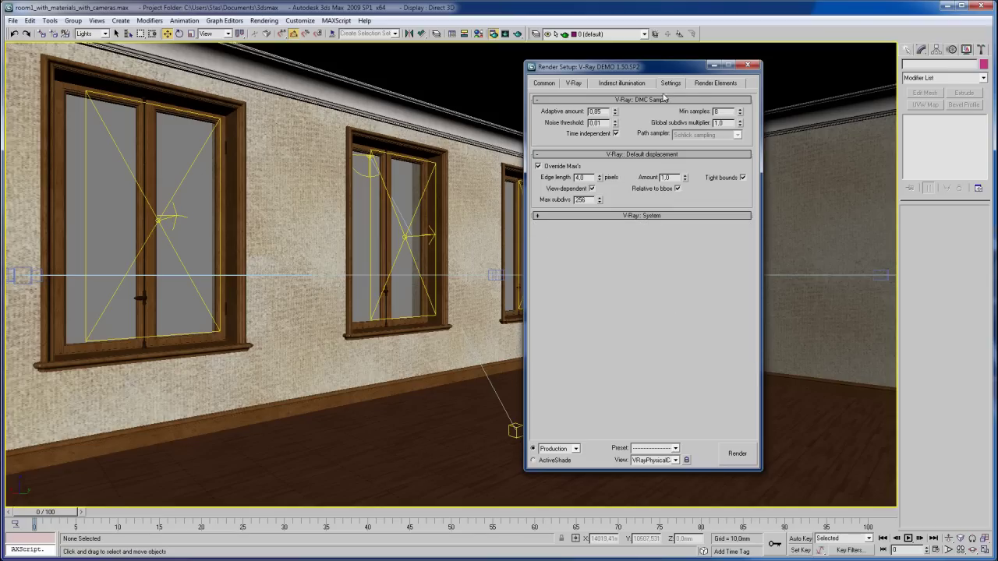
left_click(702, 84)
left_click(672, 83)
left_click(633, 84)
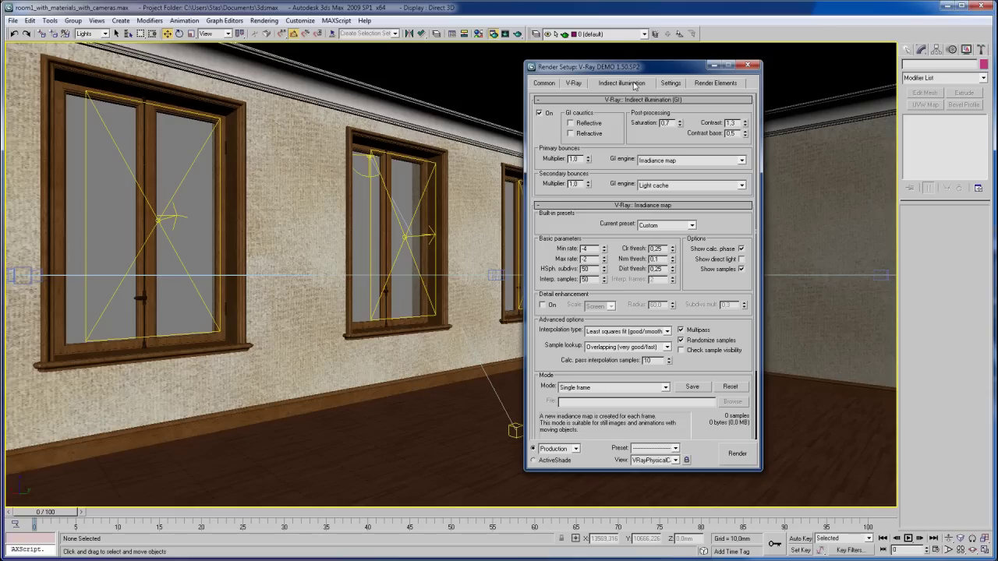
left_click(575, 83)
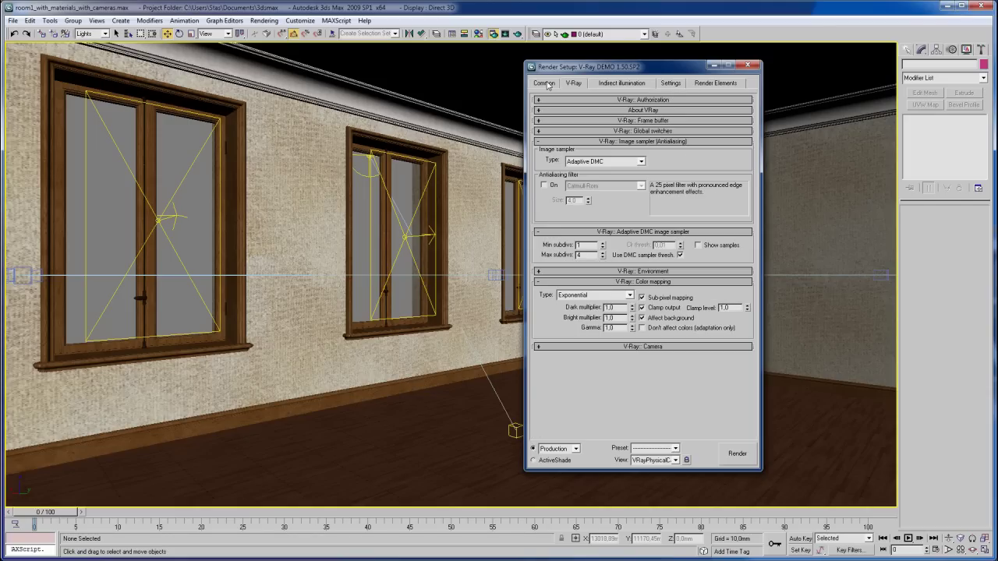
Select the V-Ray physical camera and move Render Setup to the left screen edge
left_click(515, 431)
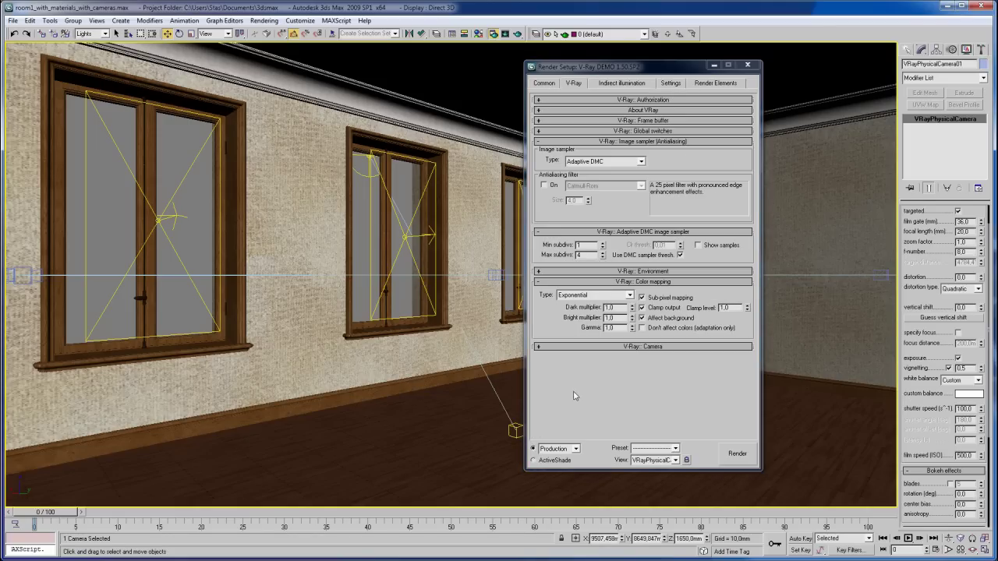
right_click(27, 51)
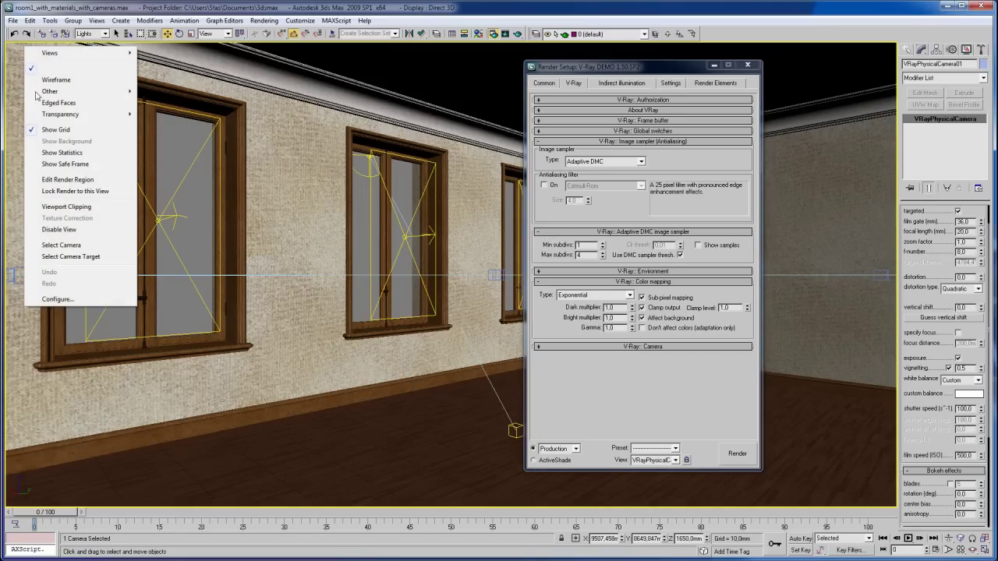
left_click(74, 247)
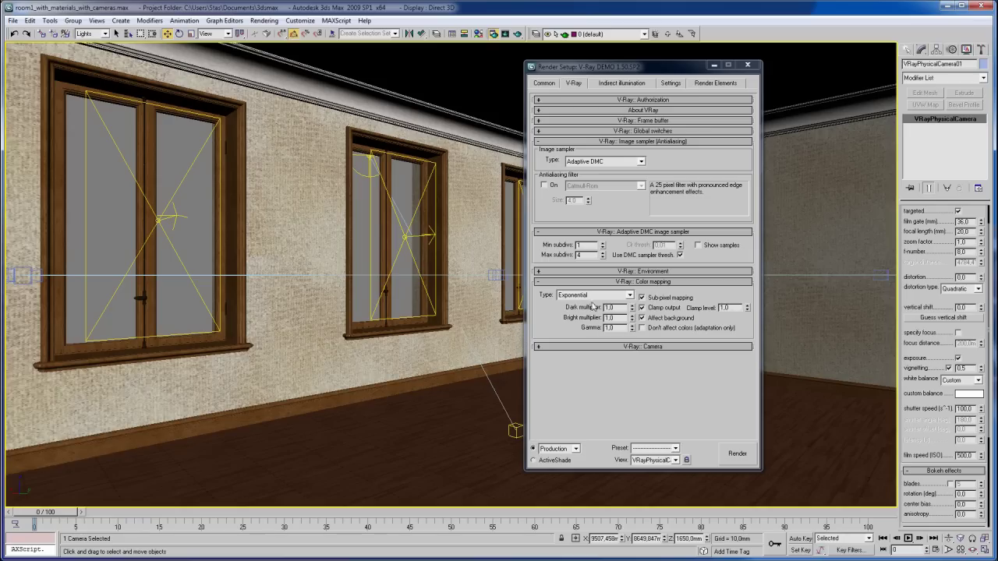
left_click(621, 328)
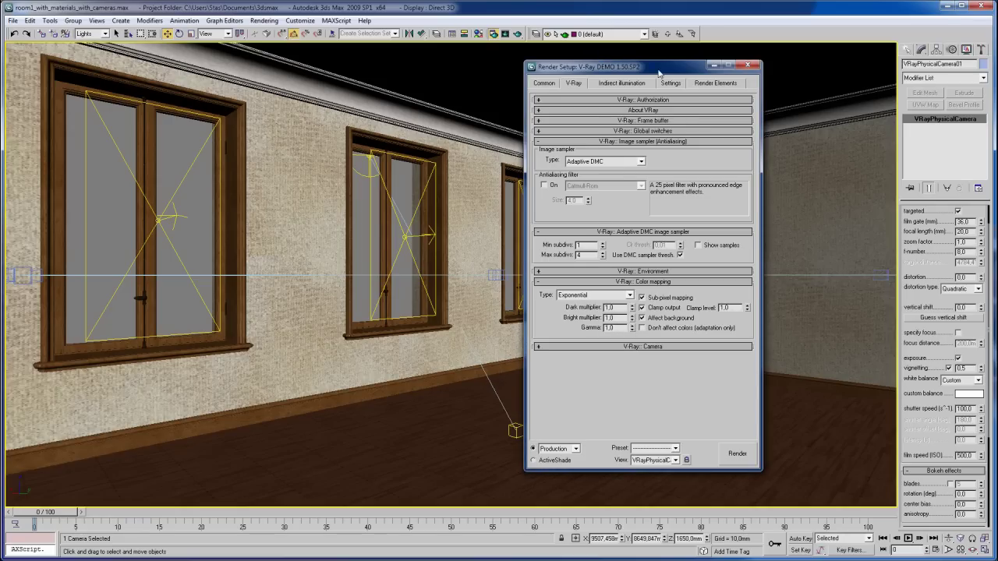
left_click_drag(659, 72, 146, 67)
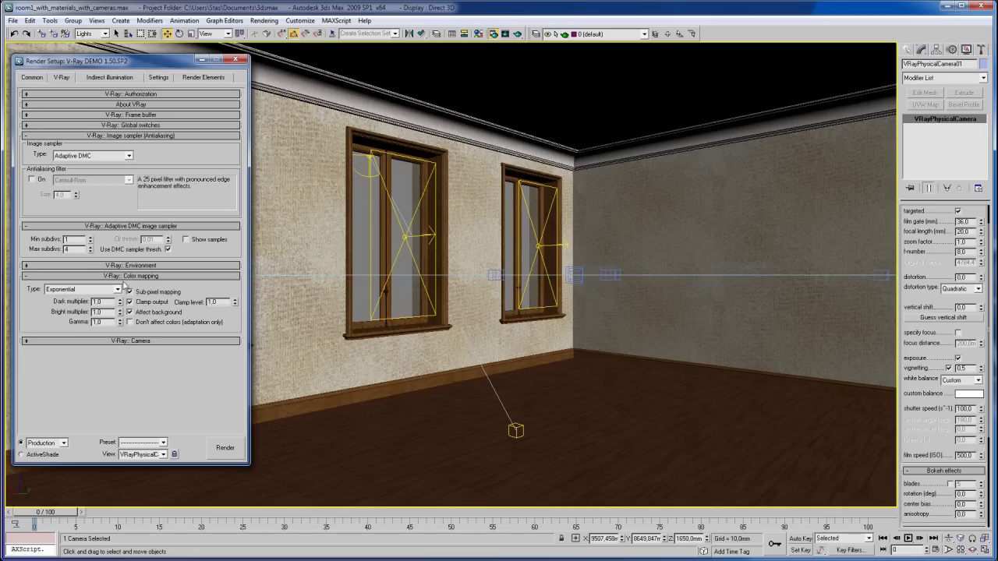
Try colour-mapping gamma 1,3, then step it back to 1.0
left_click_drag(100, 323, 88, 325)
type("1,3")
left_click(121, 326)
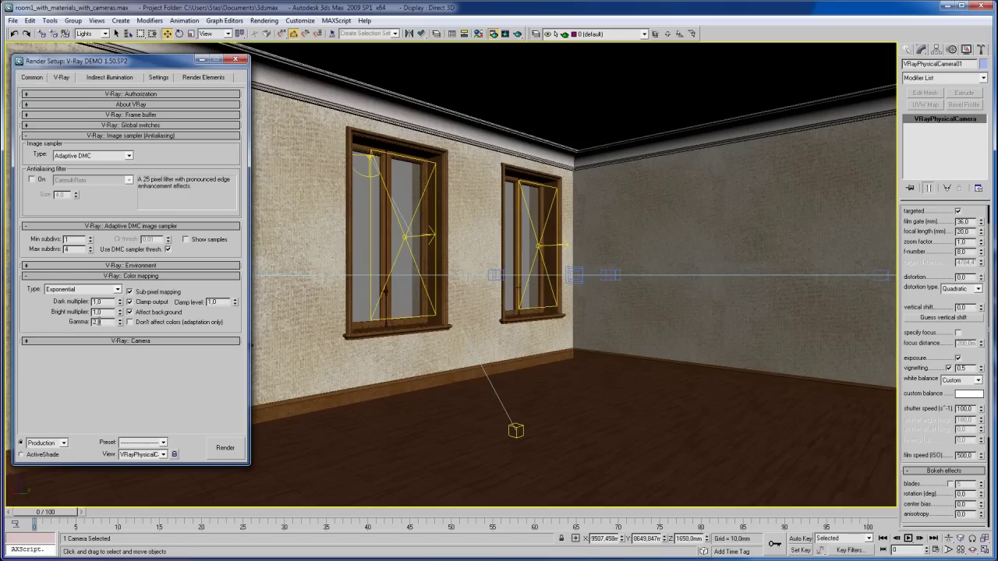
left_click(121, 326)
left_click(120, 326)
Check the camera's custom white balance, set film speed to ISO 500, and deselect the camera
left_click(972, 393)
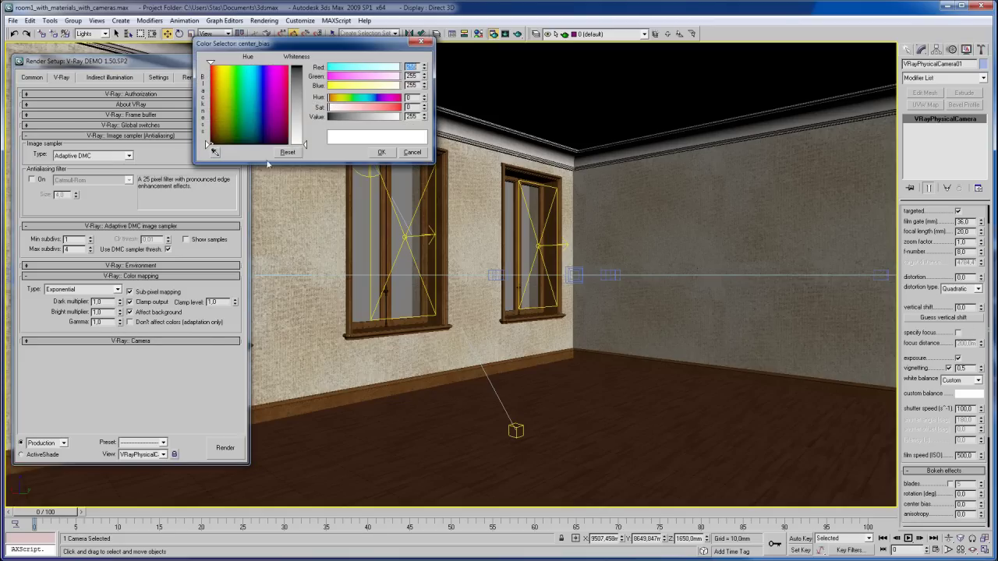
left_click(406, 155)
double_click(965, 455)
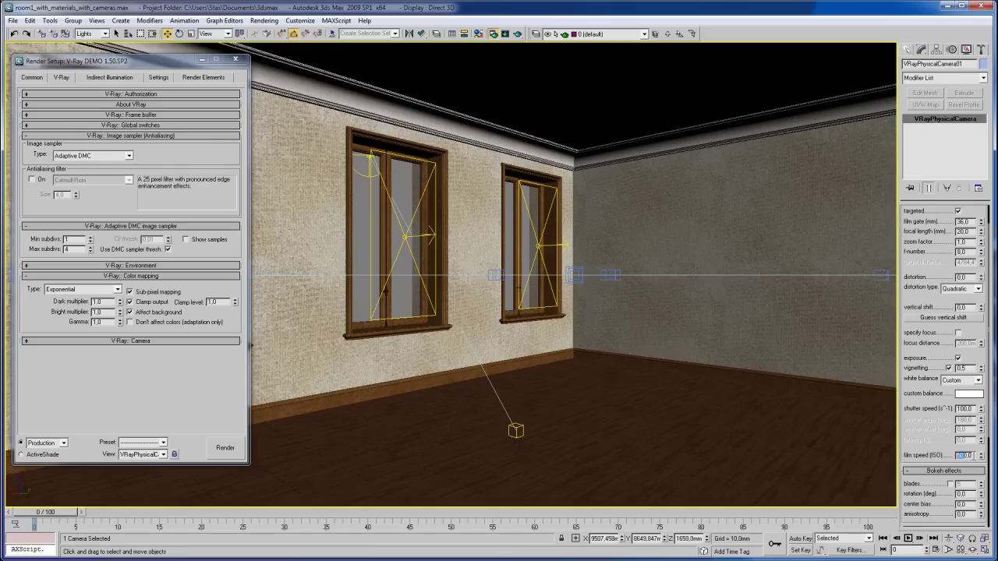
type("500")
key("Return")
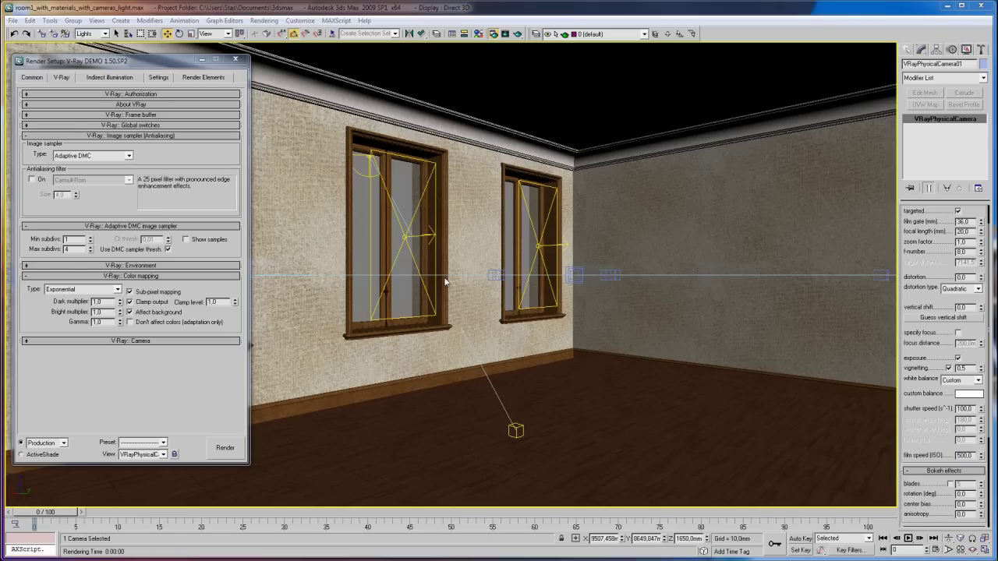
left_click(359, 226)
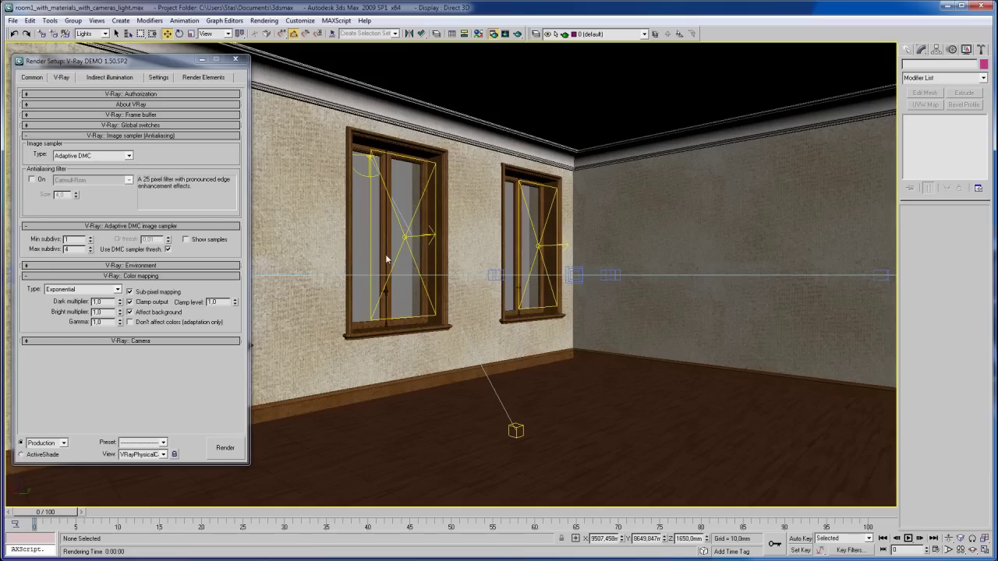
left_click_drag(130, 63, 126, 53)
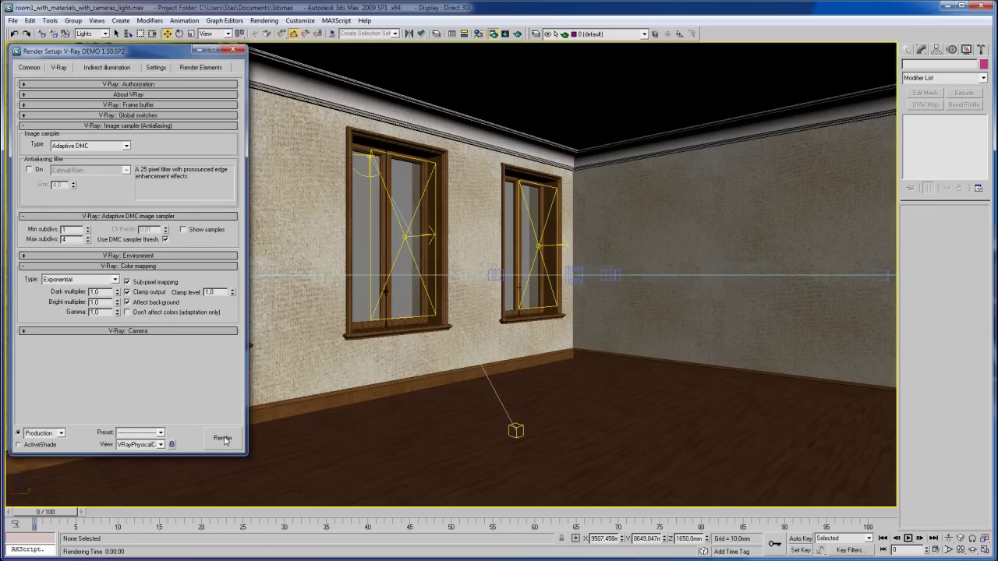
Render the VRayPhysicalCamera01 view, zoom around the frame buffer image, then close it
left_click(224, 438)
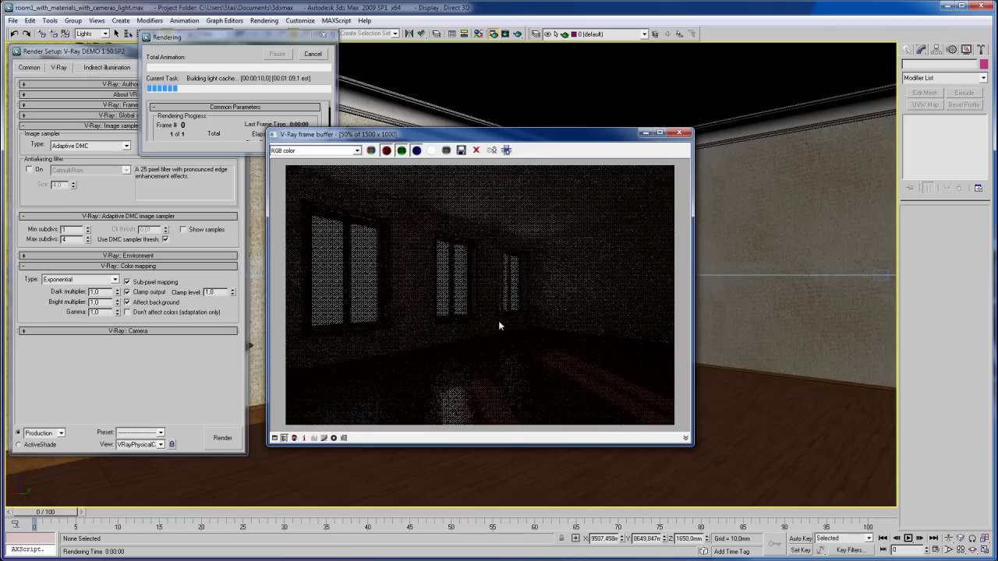
scroll(498, 320, "up", 1)
scroll(506, 306, "up", 1)
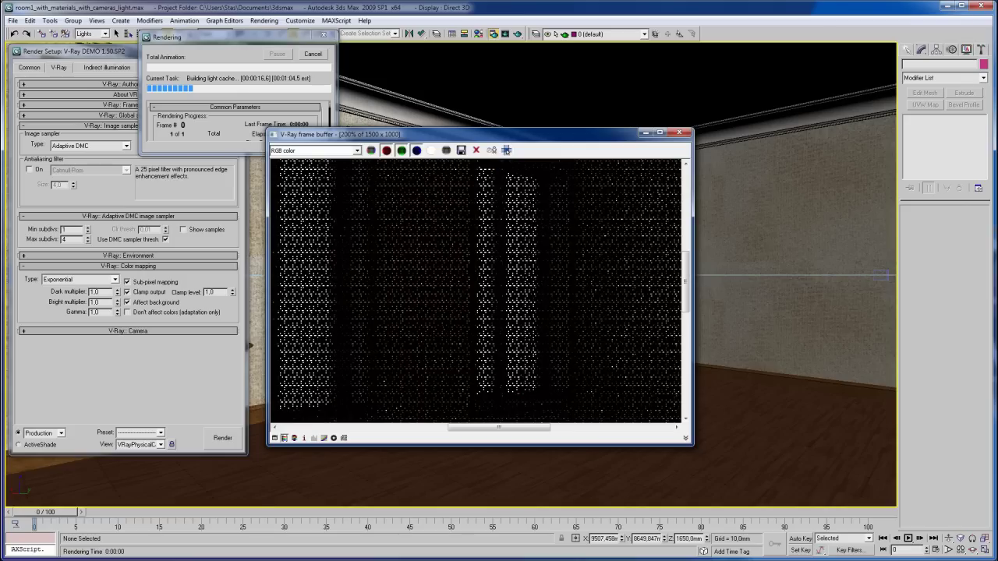
scroll(406, 289, "down", 2)
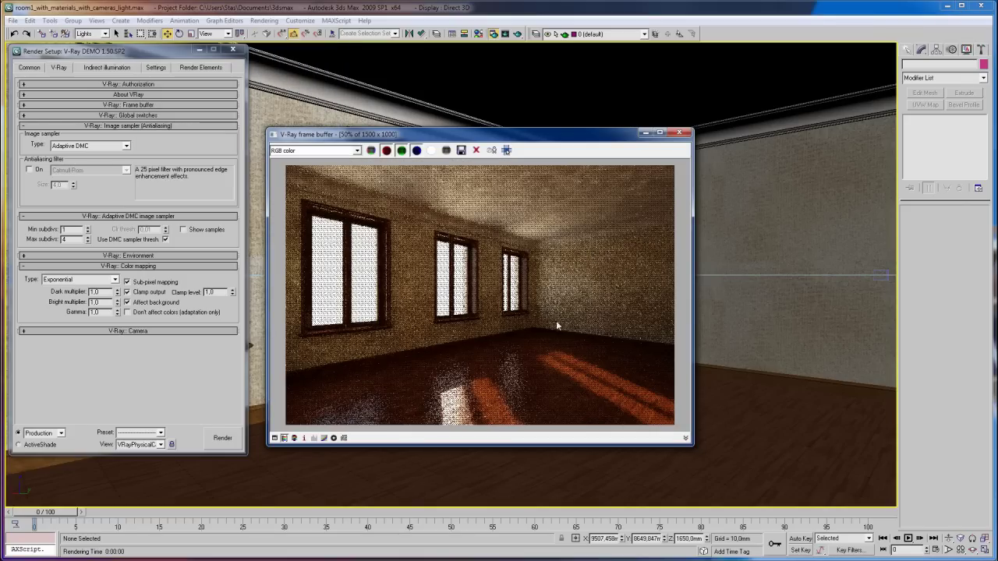
scroll(517, 271, "down", 2)
scroll(534, 325, "up", 1)
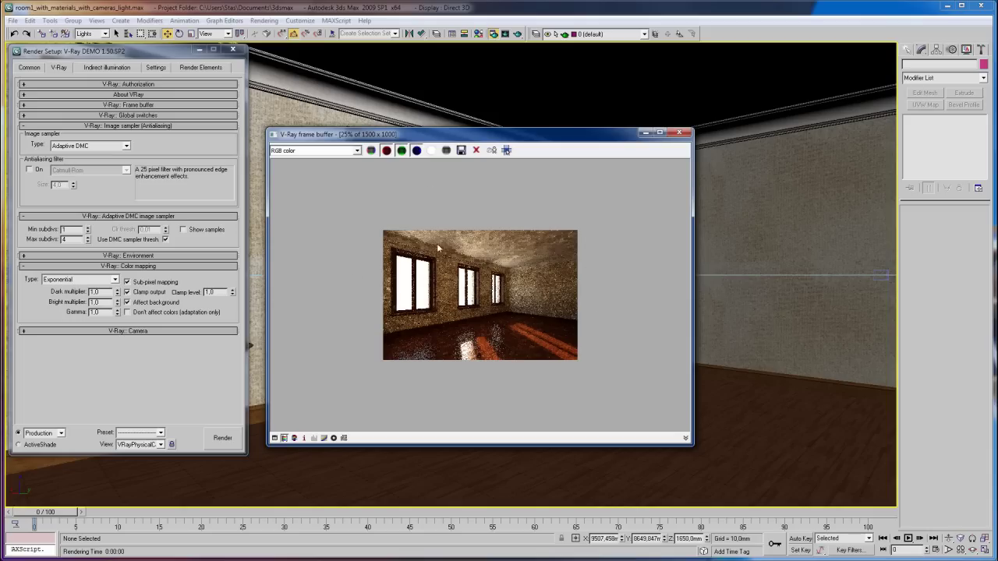
scroll(446, 234, "up", 1)
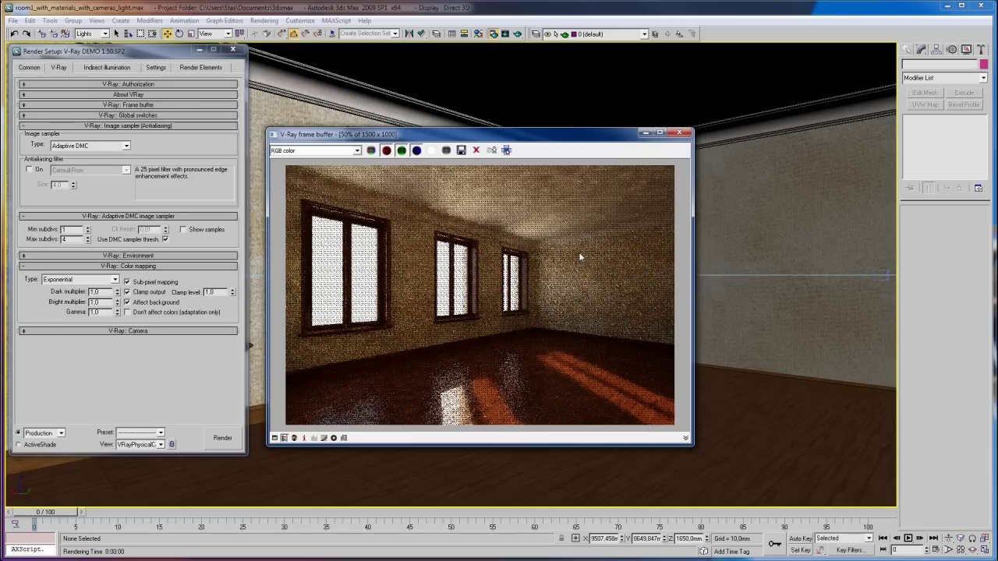
left_click(682, 135)
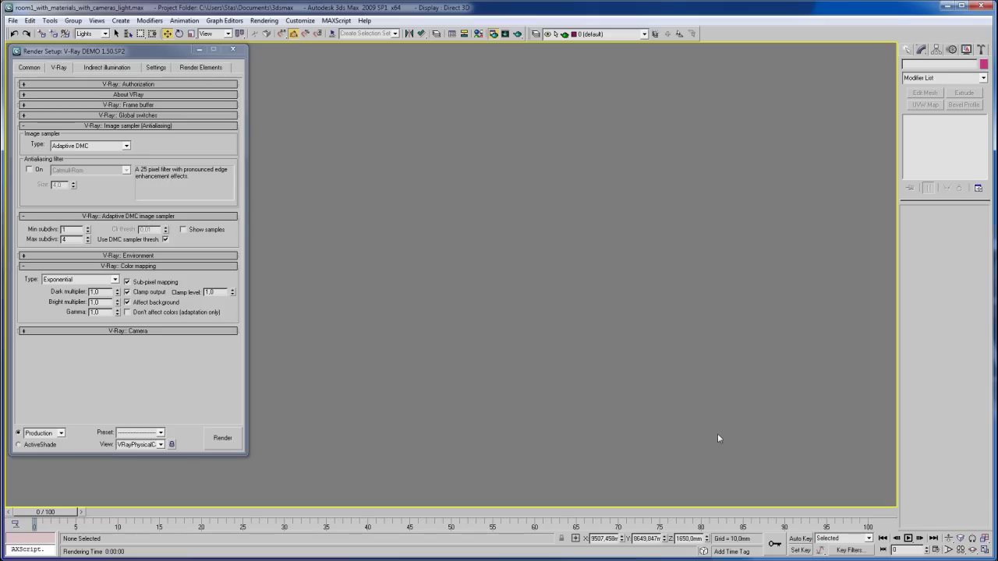
Restore and maximize the room viewport, then toggle scene-light shading with Ctrl+L
left_click(985, 549)
left_click(984, 550)
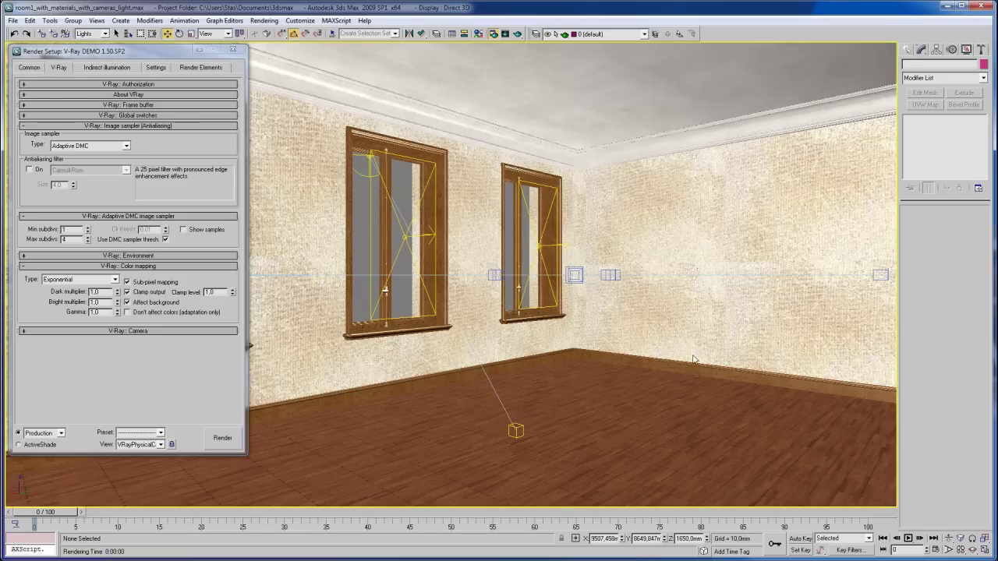
key("ctrl+l")
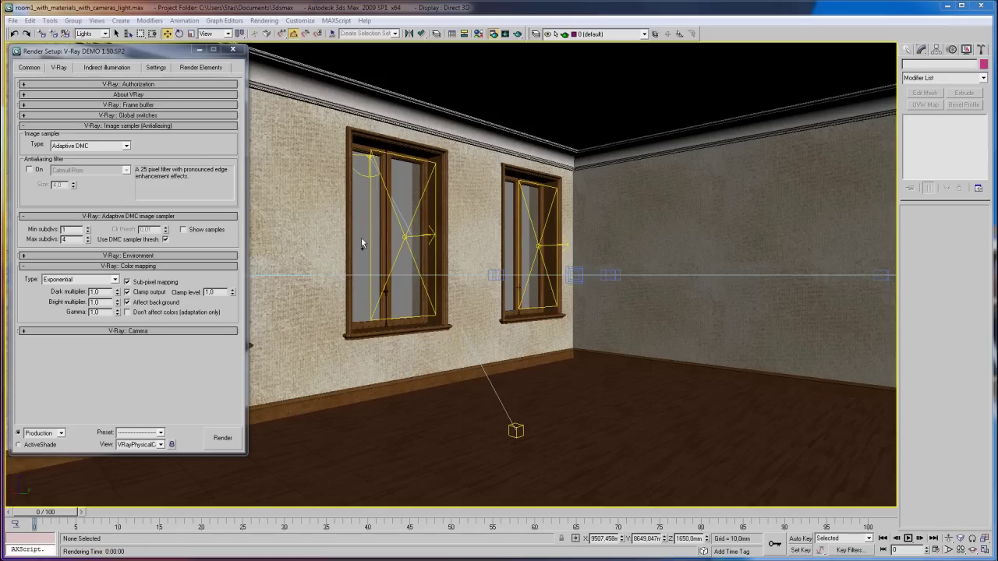
Open Task Manager, reposition and shrink it, and locate the 3dsmax.exe process
key("ctrl+shift+Escape")
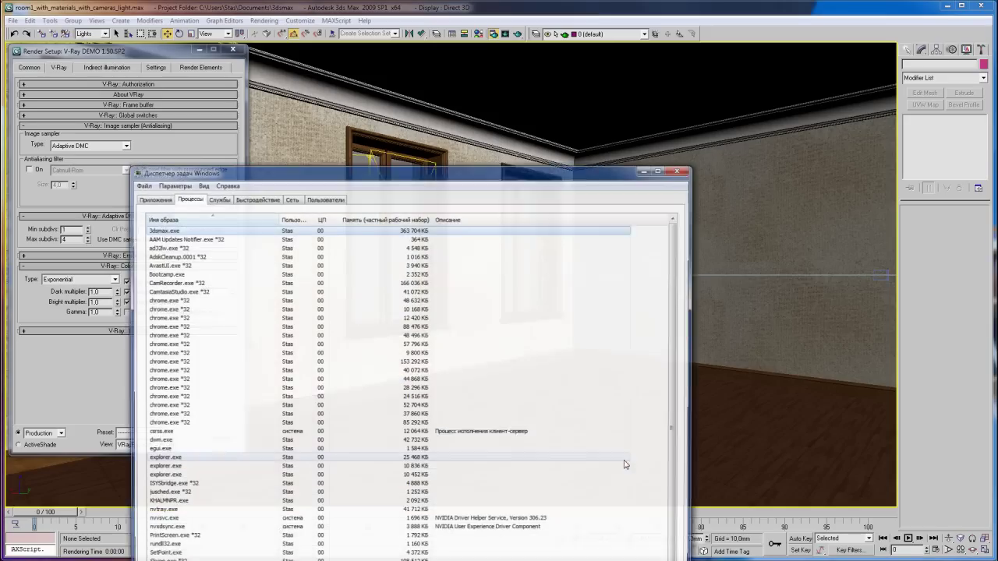
left_click_drag(463, 175, 526, 62)
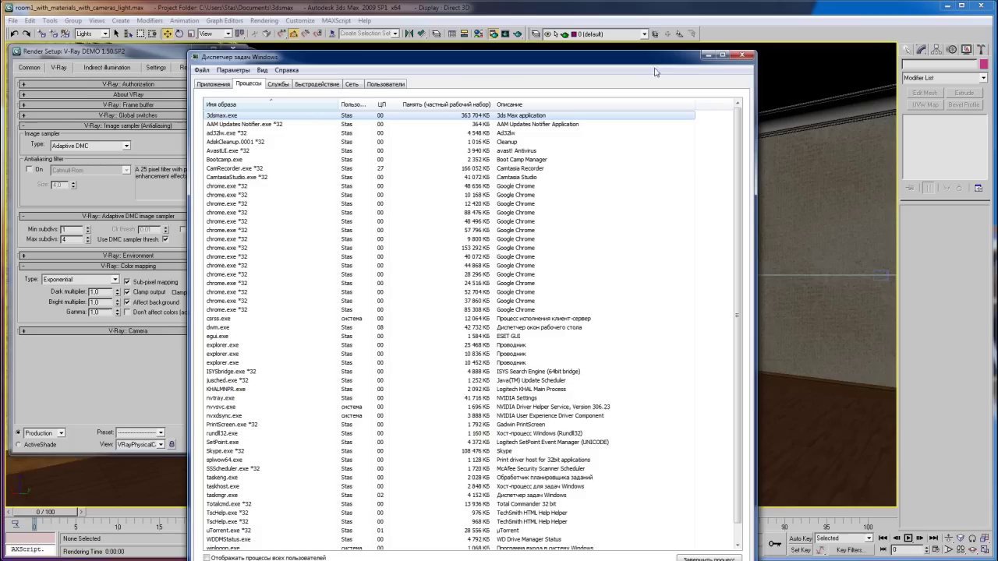
left_click_drag(755, 51, 629, 227)
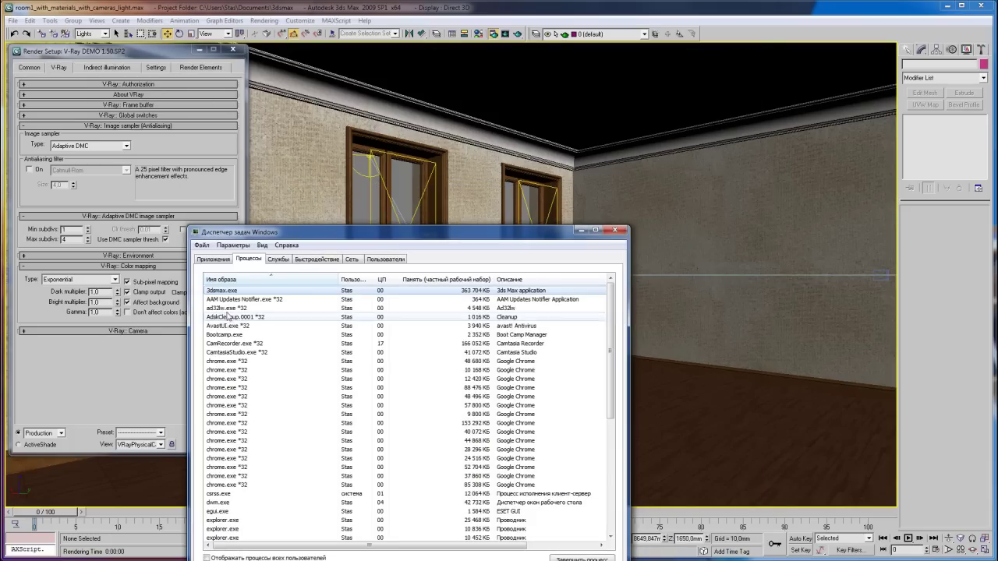
right_click(220, 292)
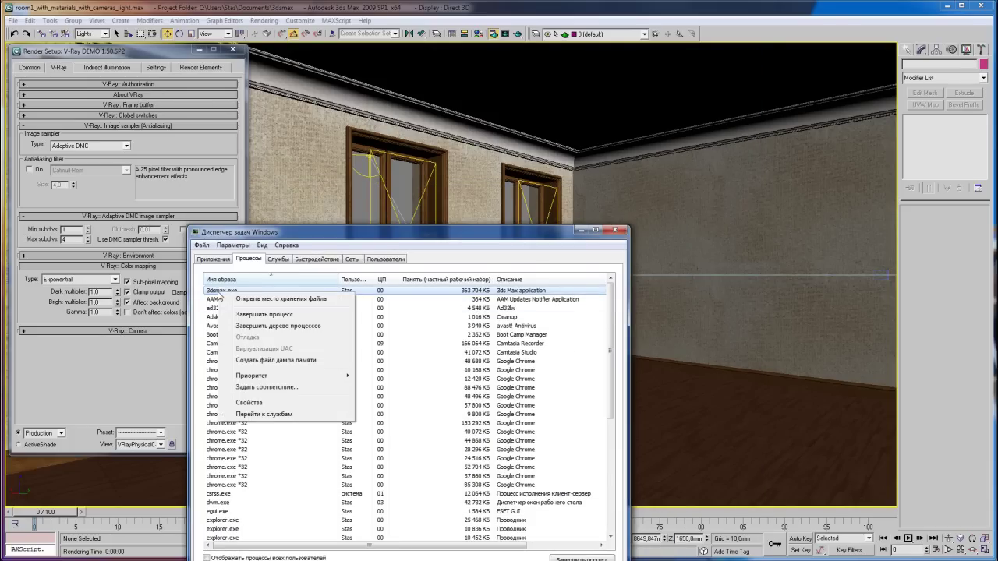
left_click(229, 268)
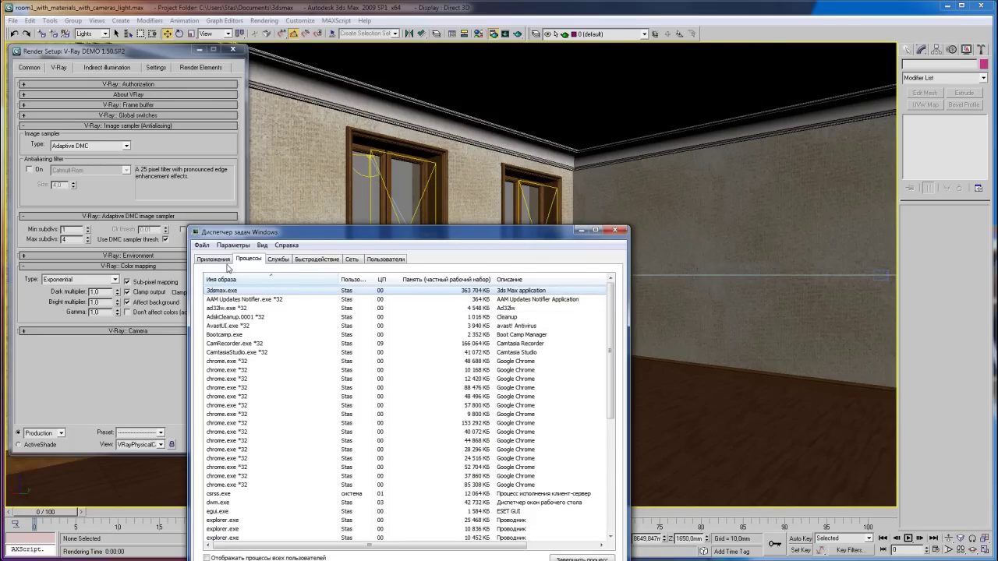
Set the 3dsmax.exe priority to Low, confirm the change, and close Task Manager
right_click(232, 291)
mouse_move(263, 375)
left_click(412, 411)
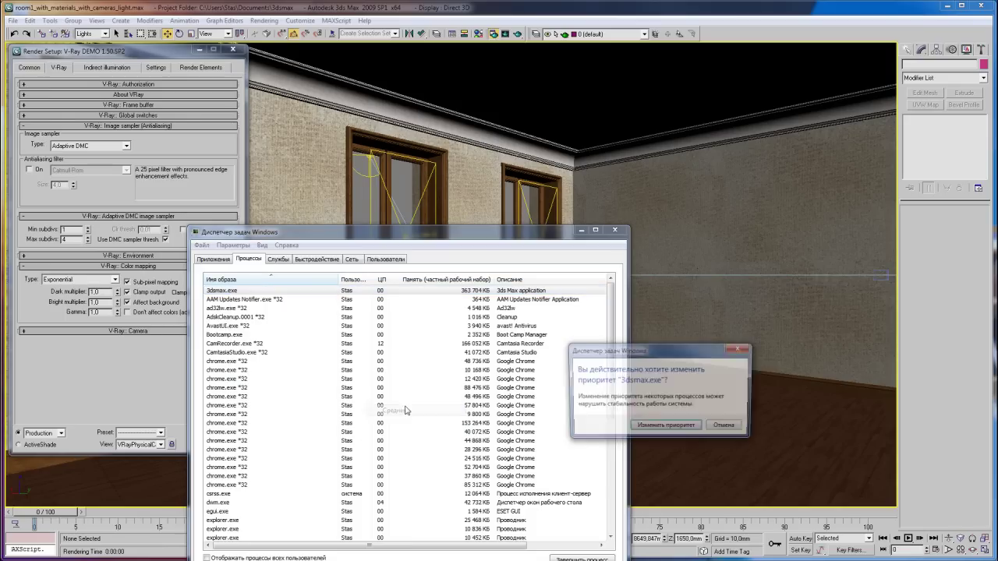
right_click(231, 291)
mouse_move(263, 375)
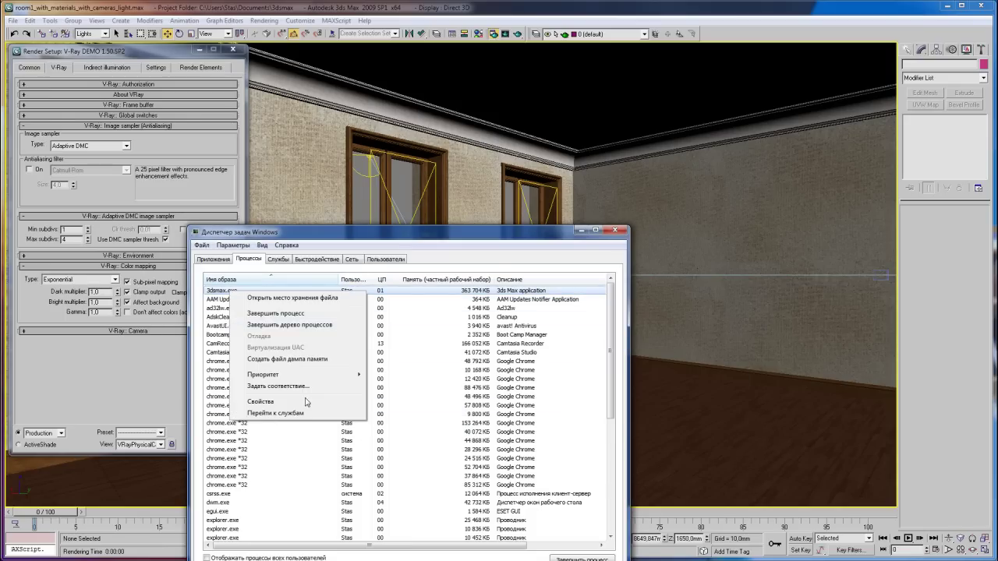
left_click(405, 433)
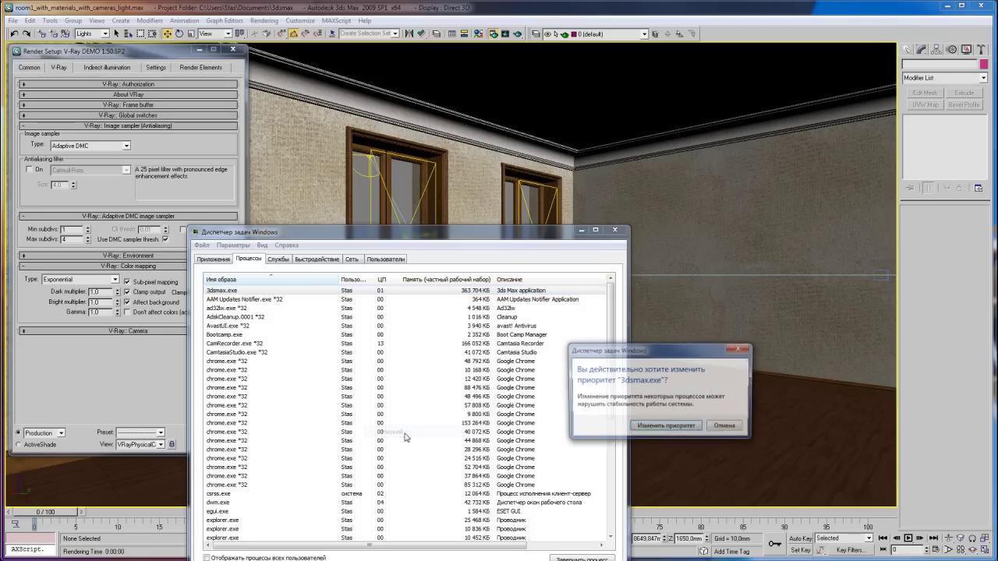
left_click(653, 492)
left_click(615, 230)
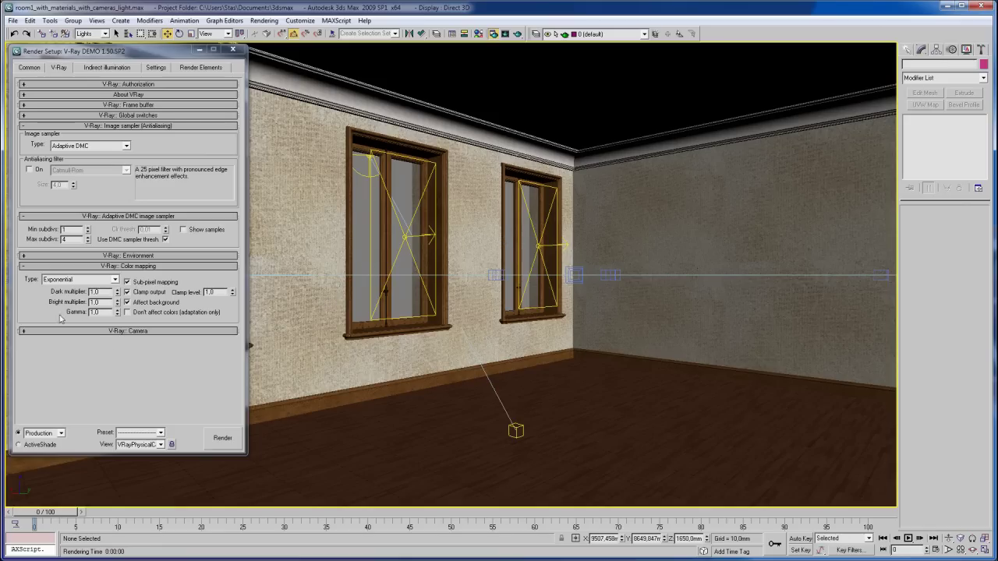
Set colour mapping gamma to 1.4 and select the VRayPhysicalCamera
left_click(117, 310)
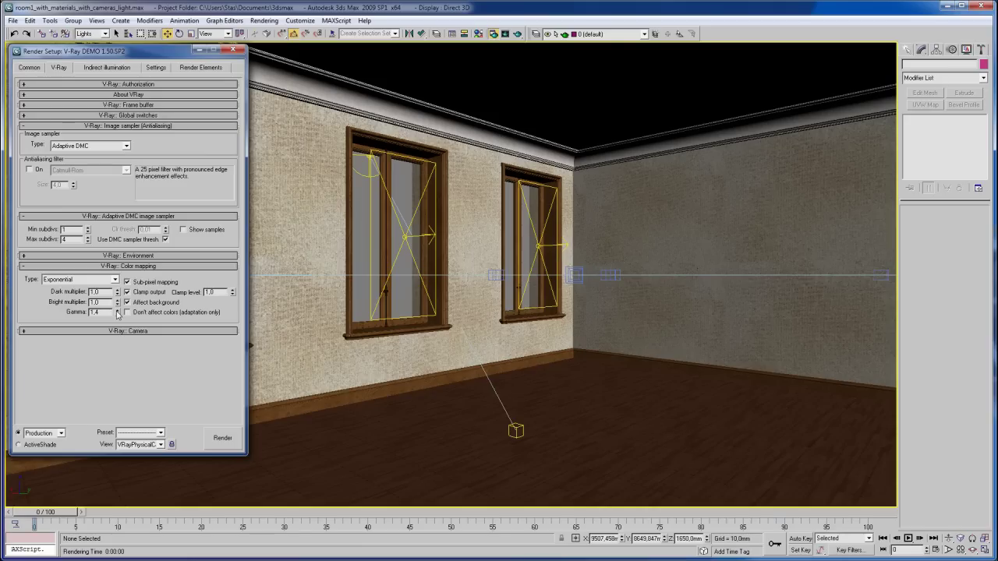
left_click_drag(107, 51, 106, 62)
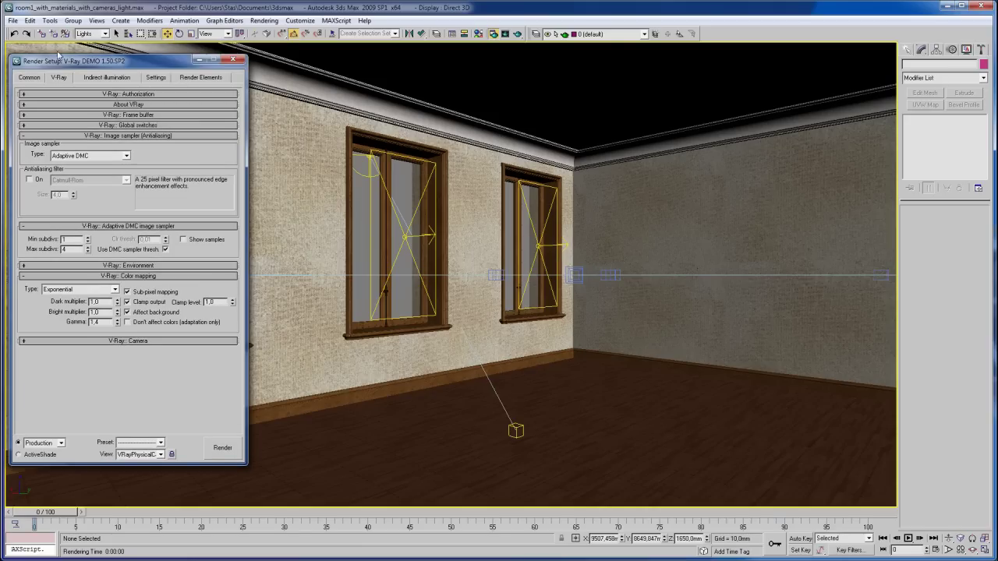
right_click(29, 50)
left_click(53, 245)
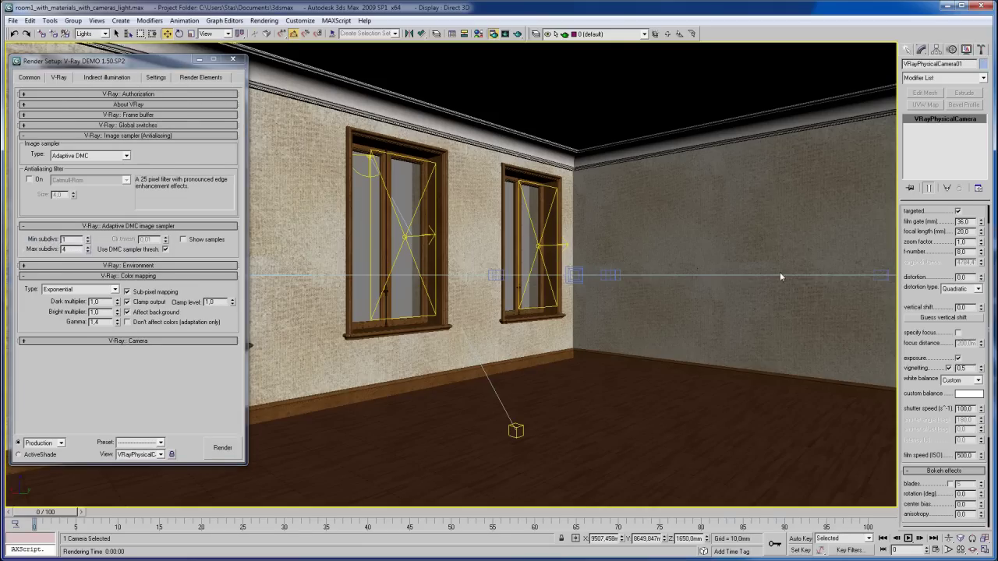
Give the physical camera a warm peach custom white balance colour
left_click(973, 393)
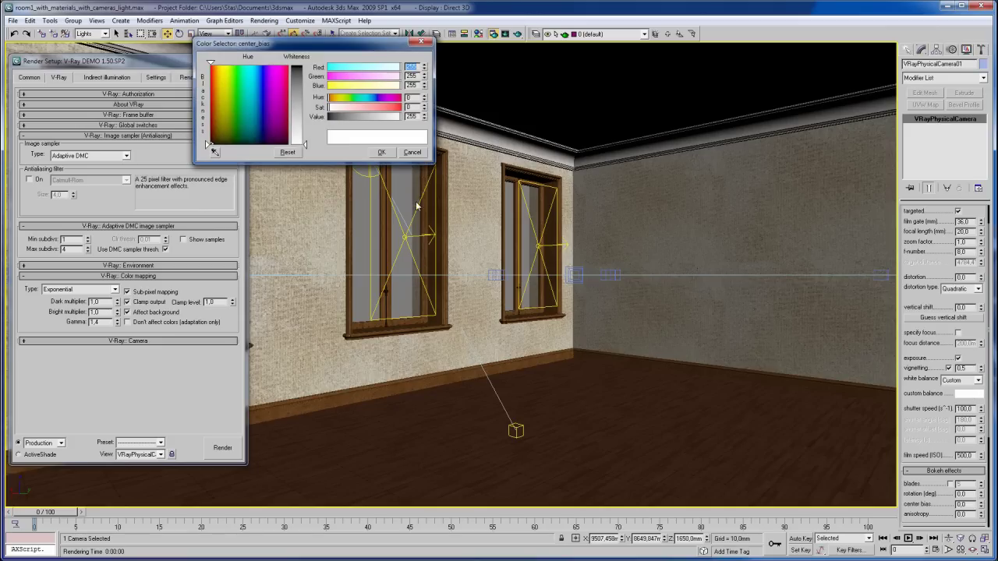
left_click(217, 66)
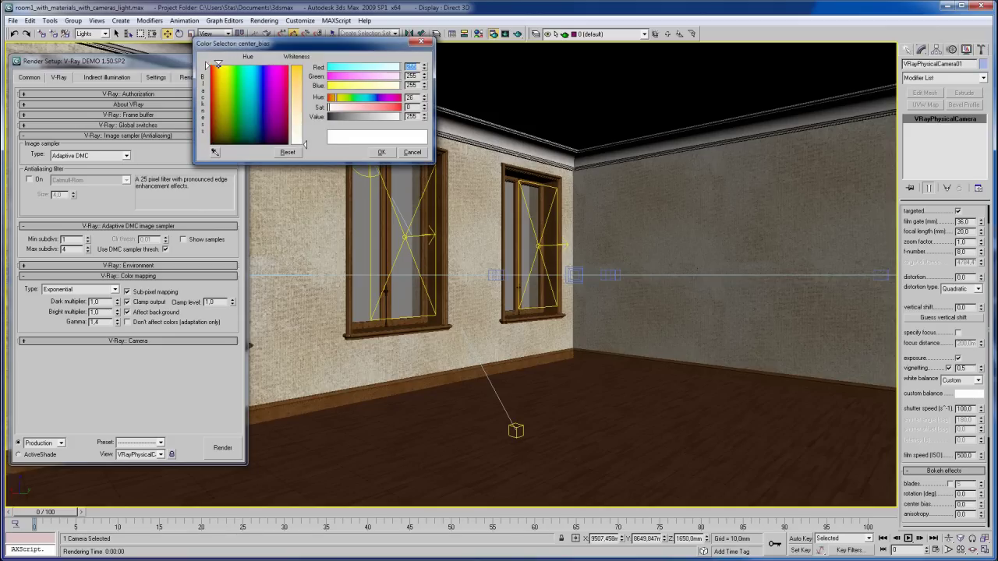
left_click_drag(305, 144, 305, 134)
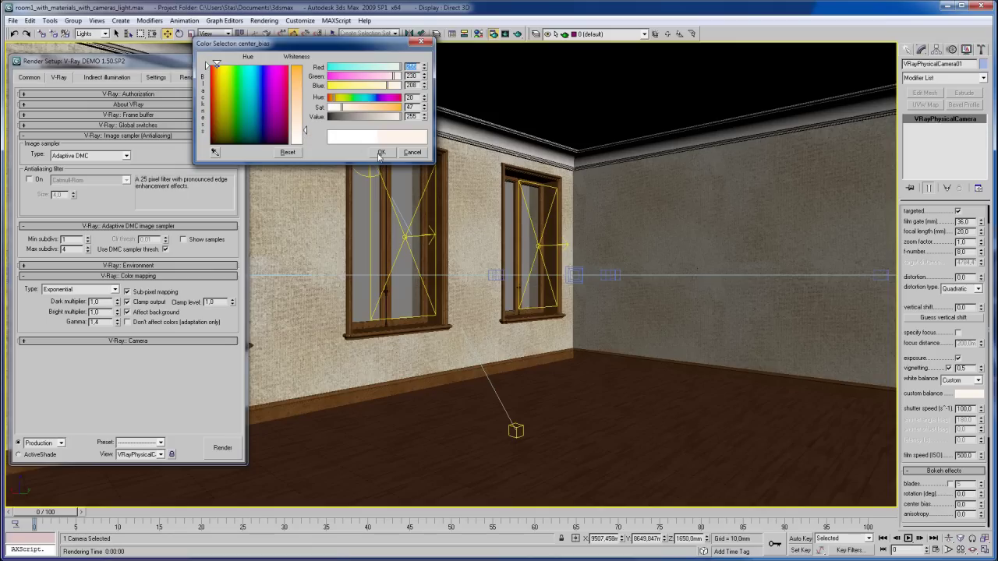
left_click_drag(304, 130, 305, 125)
left_click_drag(217, 66, 219, 69)
left_click(305, 126)
left_click(382, 154)
Set the camera's film speed to ISO 800 and start a render
double_click(954, 455)
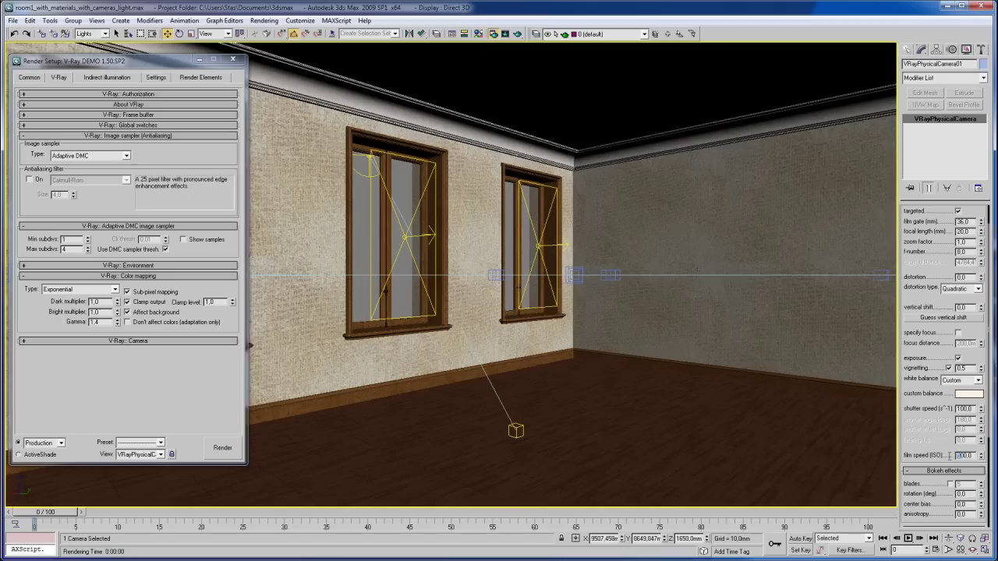
scroll(933, 452, "down", 1)
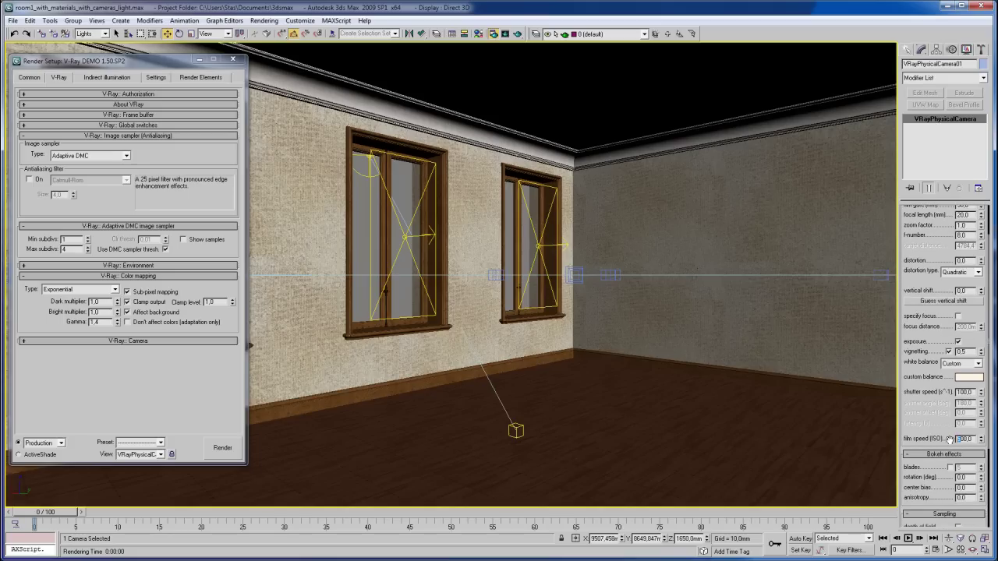
type("800")
double_click(965, 439)
left_click(517, 34)
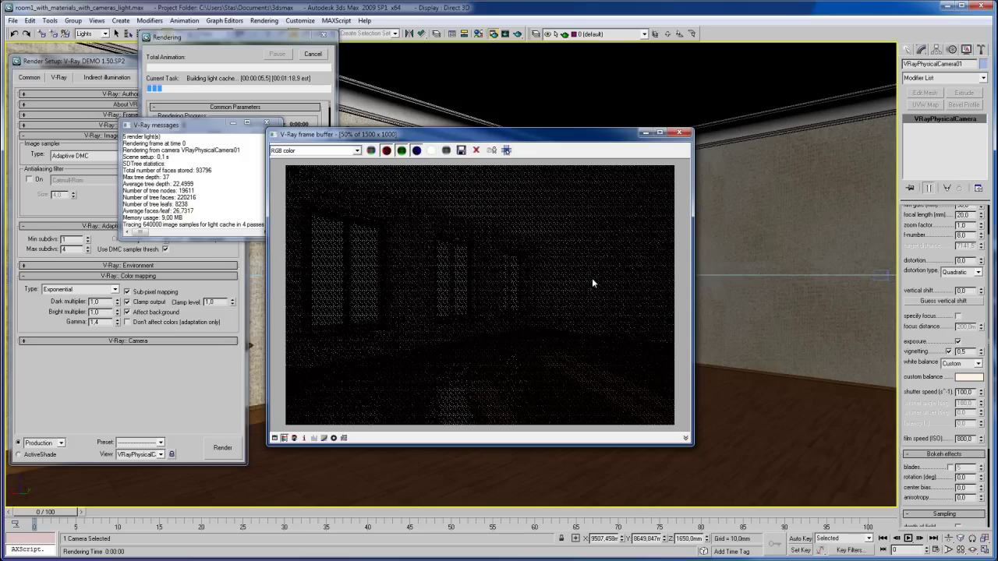
Zoom around the finished warm-toned render in the frame buffer and read a pixel's colour values
scroll(588, 270, "down", 2)
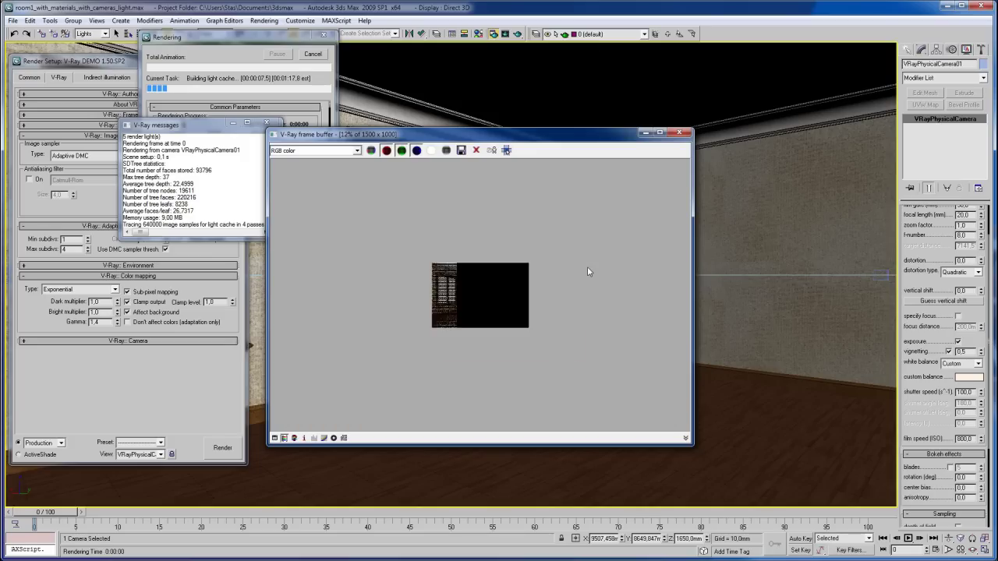
scroll(588, 271, "up", 1)
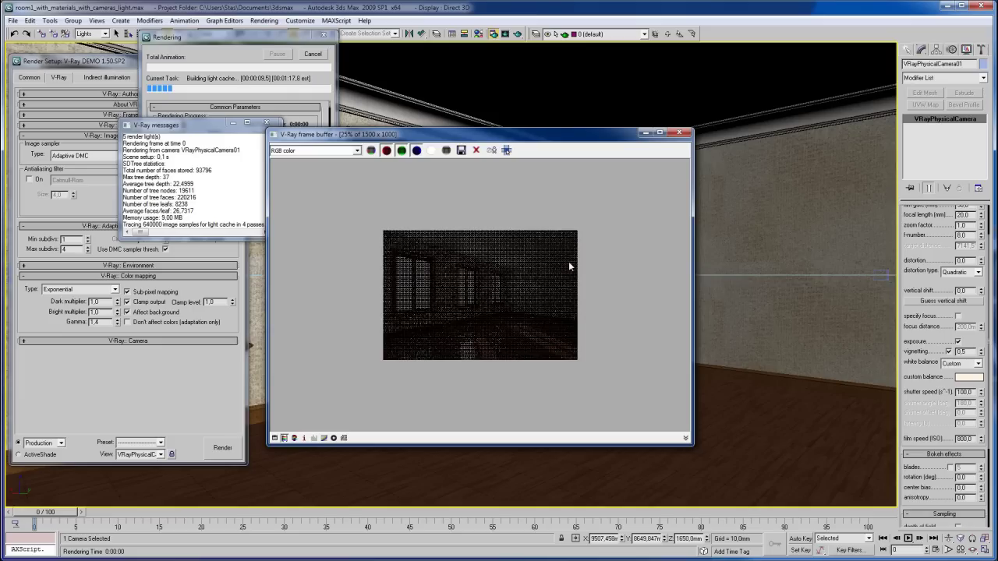
scroll(569, 263, "up", 1)
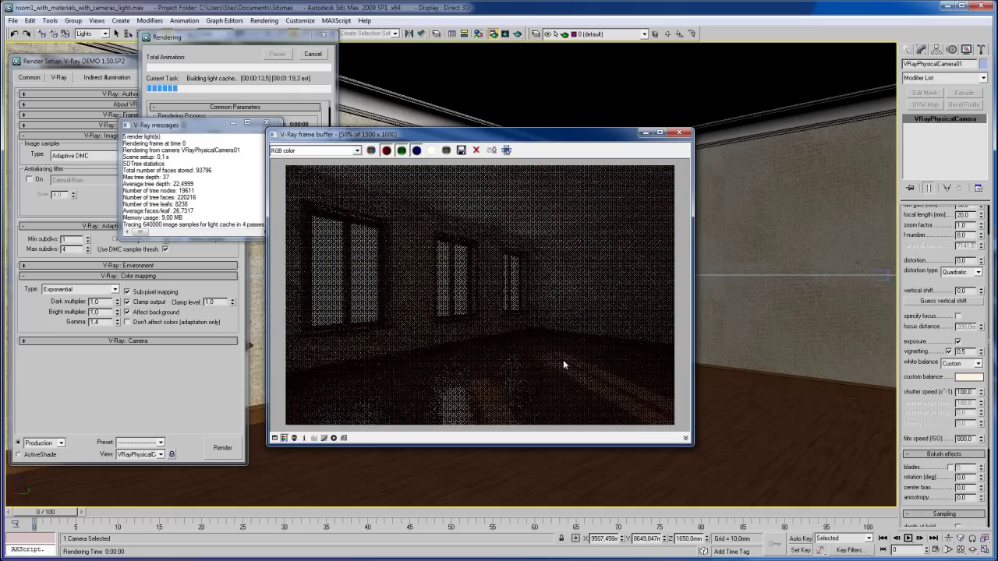
scroll(501, 331, "down", 2)
scroll(499, 321, "up", 1)
scroll(499, 322, "down", 2)
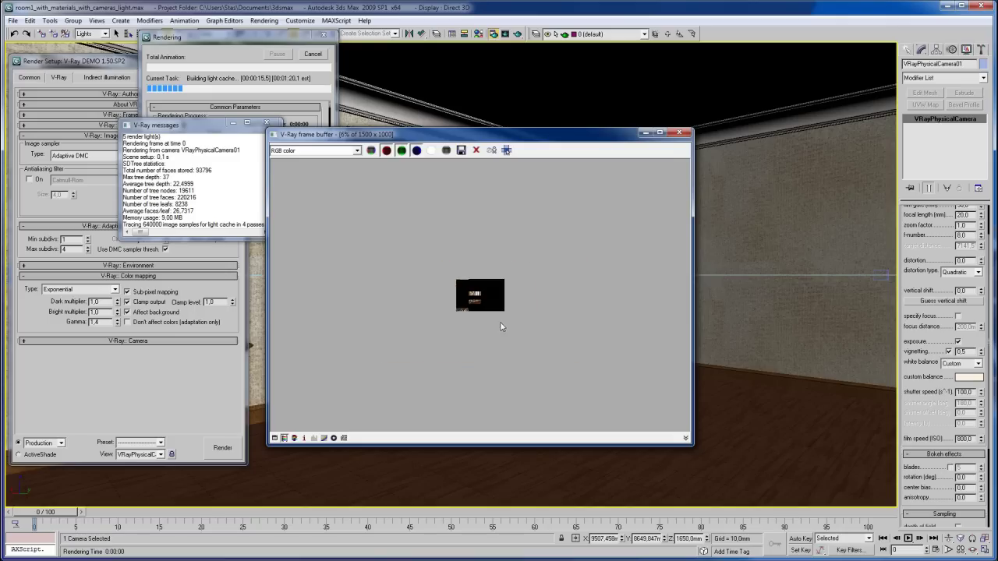
scroll(502, 327, "up", 3)
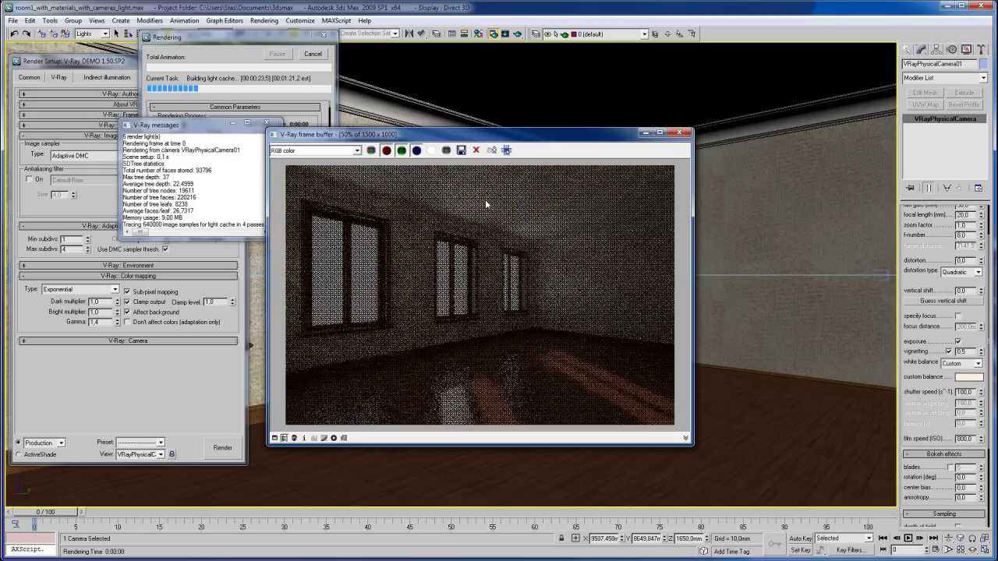
scroll(475, 200, "up", 2)
scroll(464, 222, "up", 3)
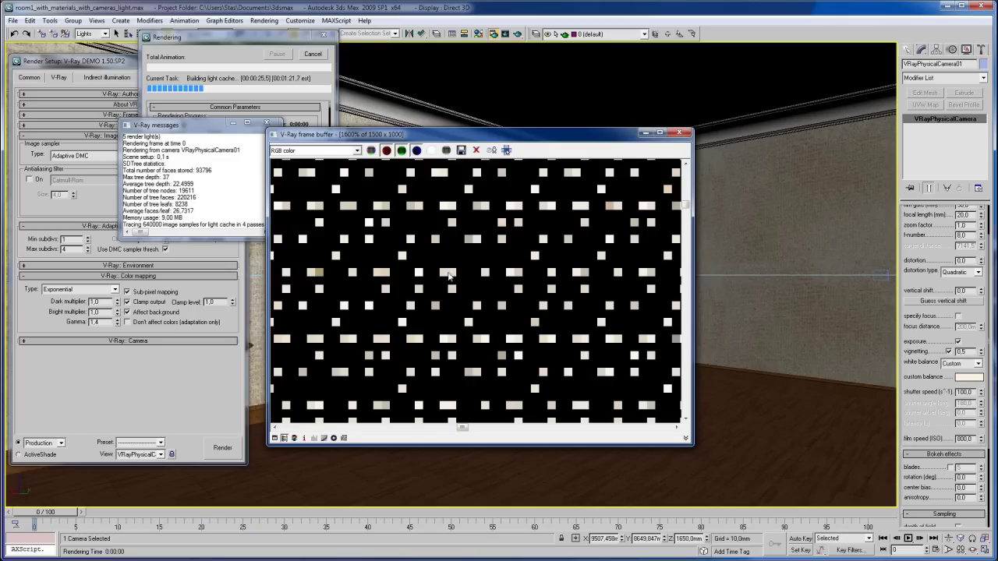
right_click(450, 275)
scroll(452, 274, "down", 3)
scroll(457, 276, "down", 2)
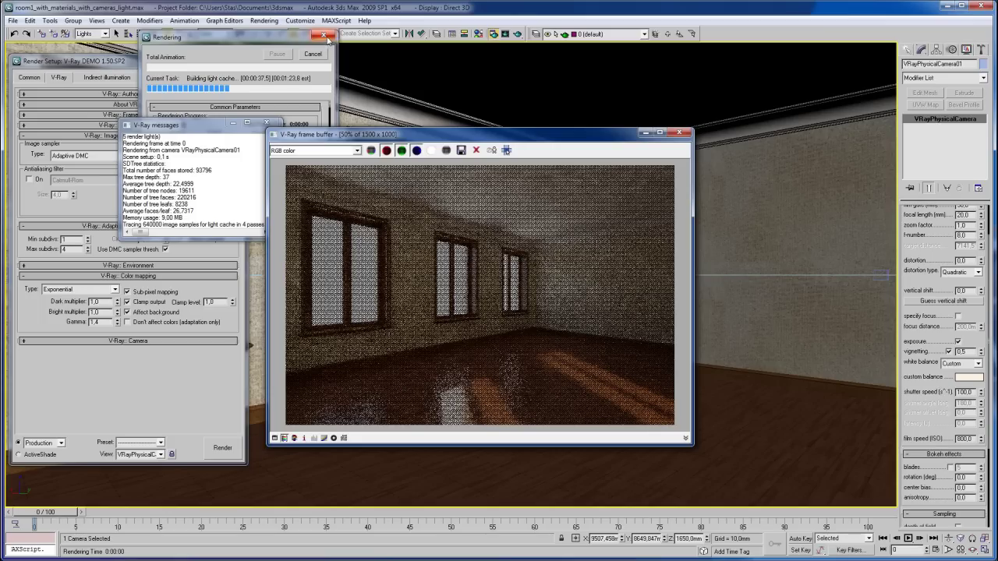
Make the camera's custom balance colour a more saturated warm tint
left_click(703, 171)
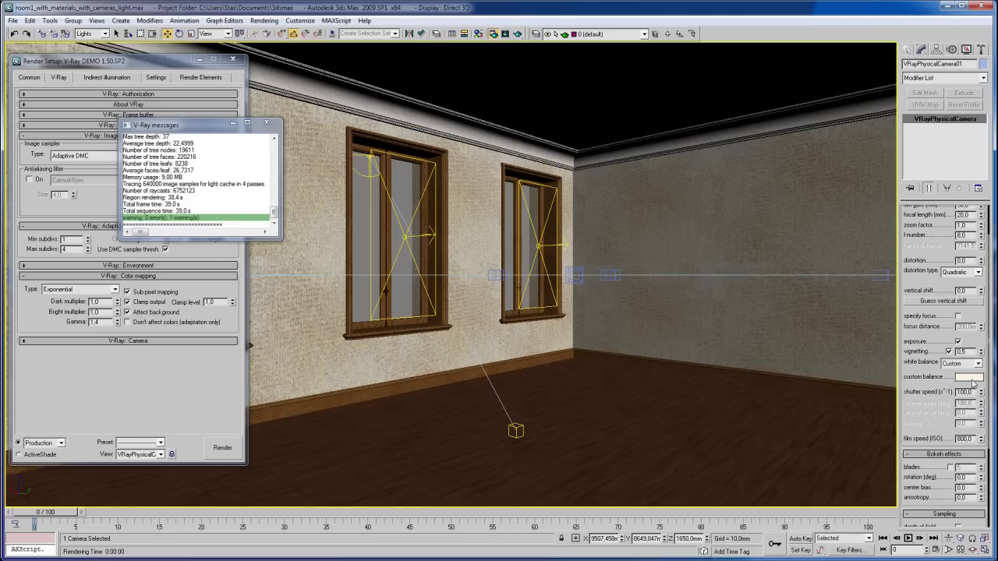
left_click(969, 377)
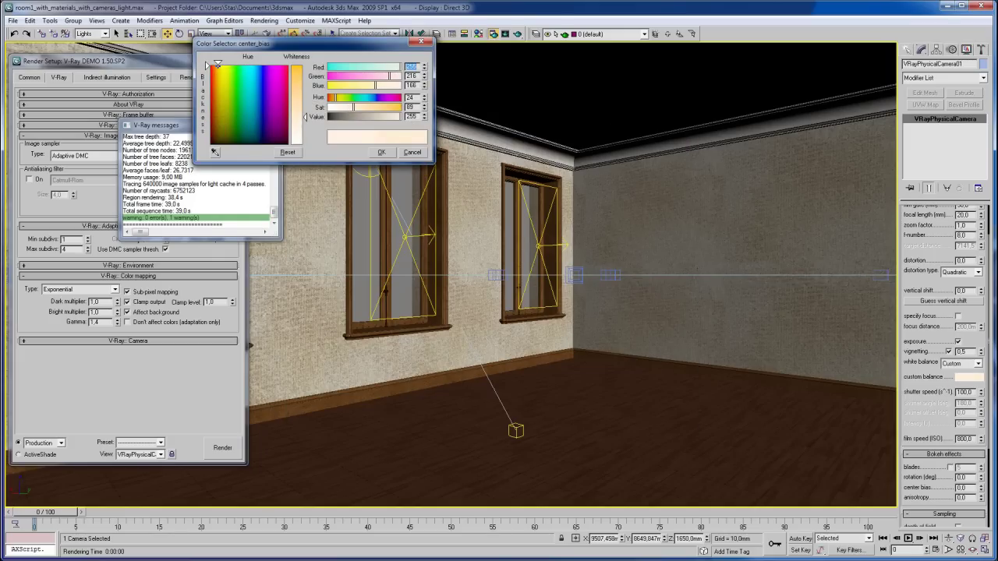
left_click(381, 152)
Check gamma 1.4 and film speed 800 in the settings, then render again
left_click(137, 336)
double_click(96, 322)
double_click(965, 438)
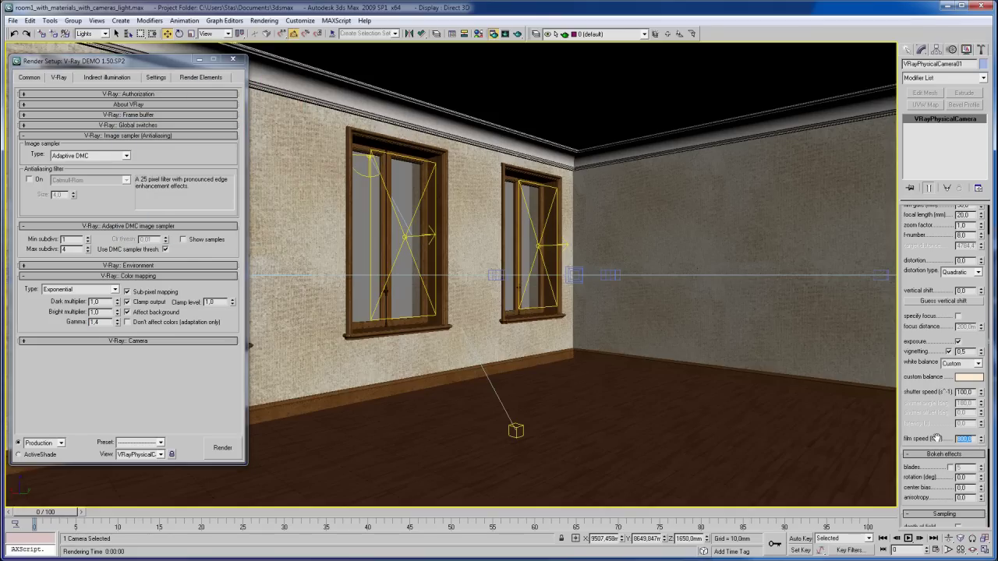
left_click(516, 34)
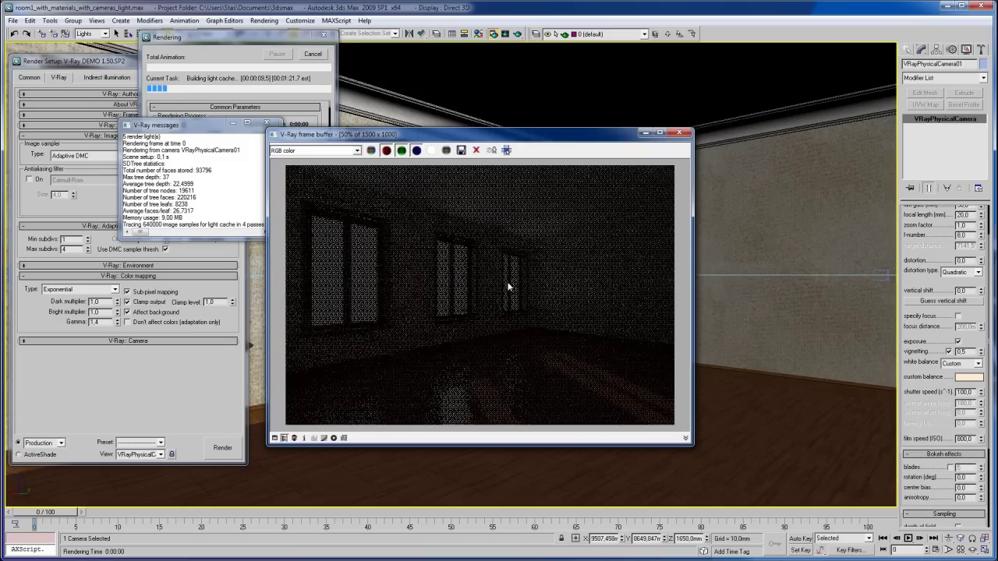
Zoom in and out of the light-cache preview and read a rendered pixel's colour values
scroll(496, 215, "up", 3)
scroll(484, 203, "up", 2)
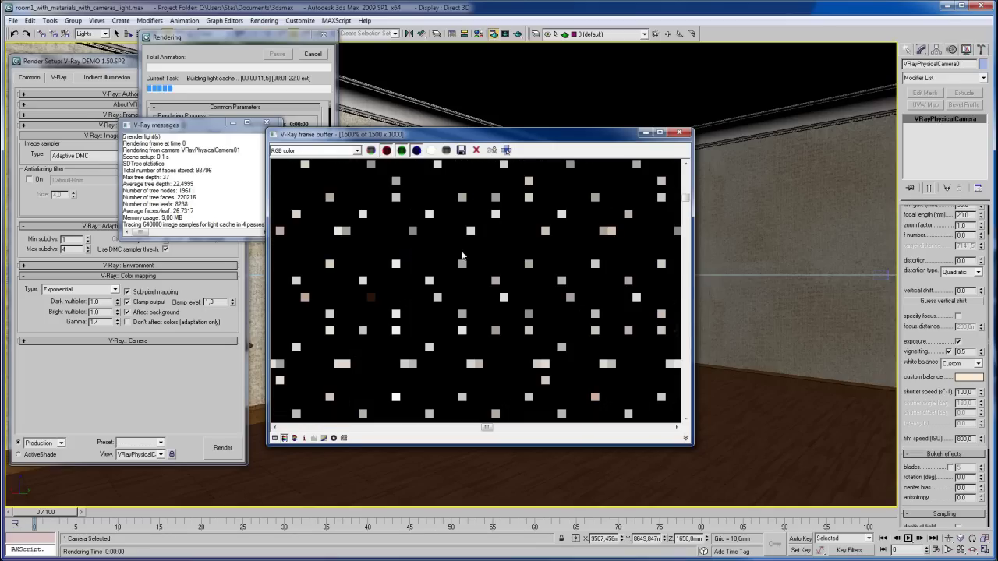
right_click(504, 302)
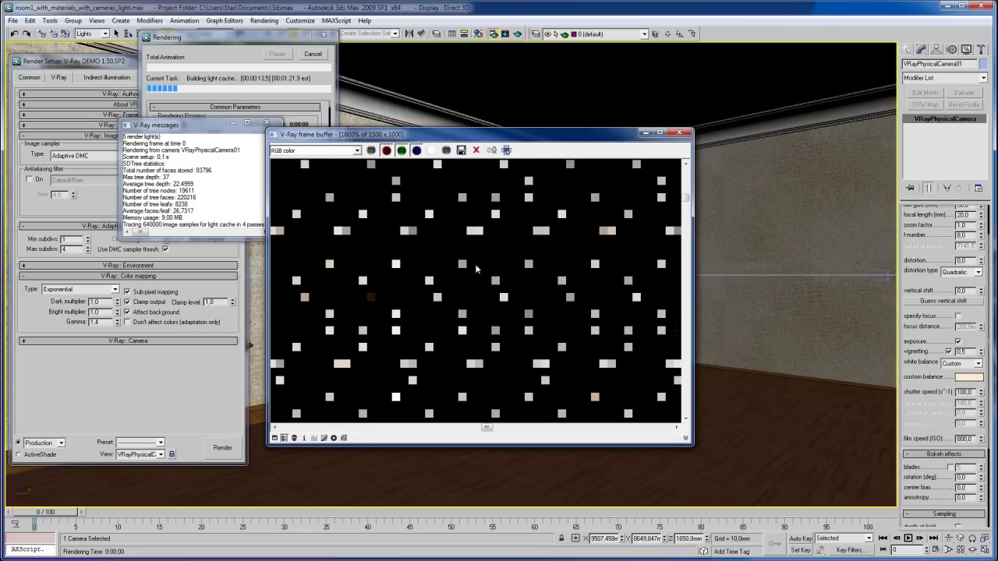
scroll(360, 282, "down", 2)
scroll(360, 283, "down", 5)
scroll(377, 279, "up", 1)
scroll(378, 278, "down", 2)
scroll(380, 282, "up", 2)
scroll(380, 282, "up", 1)
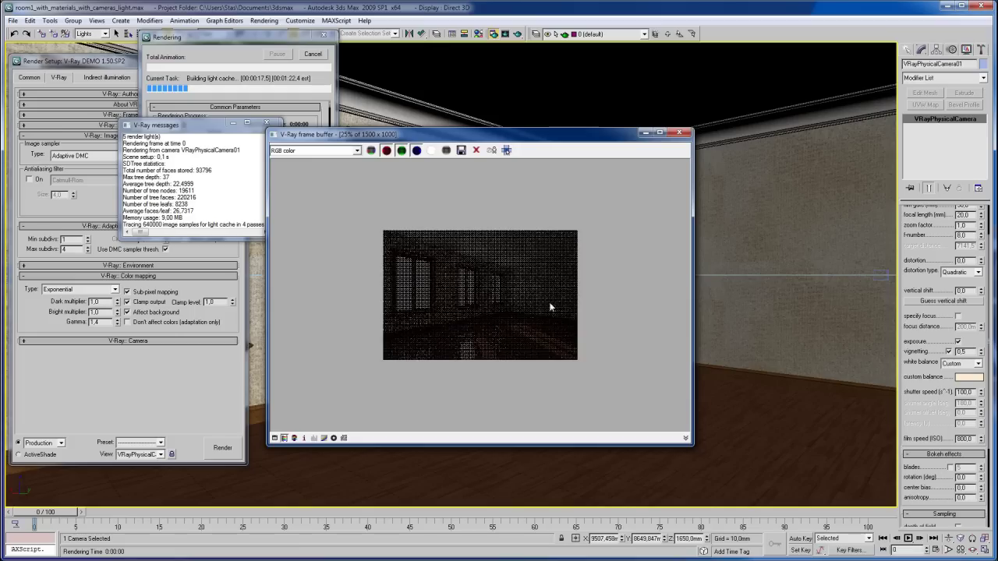
Push the custom balance colour to higher saturation and render the room again
left_click(965, 377)
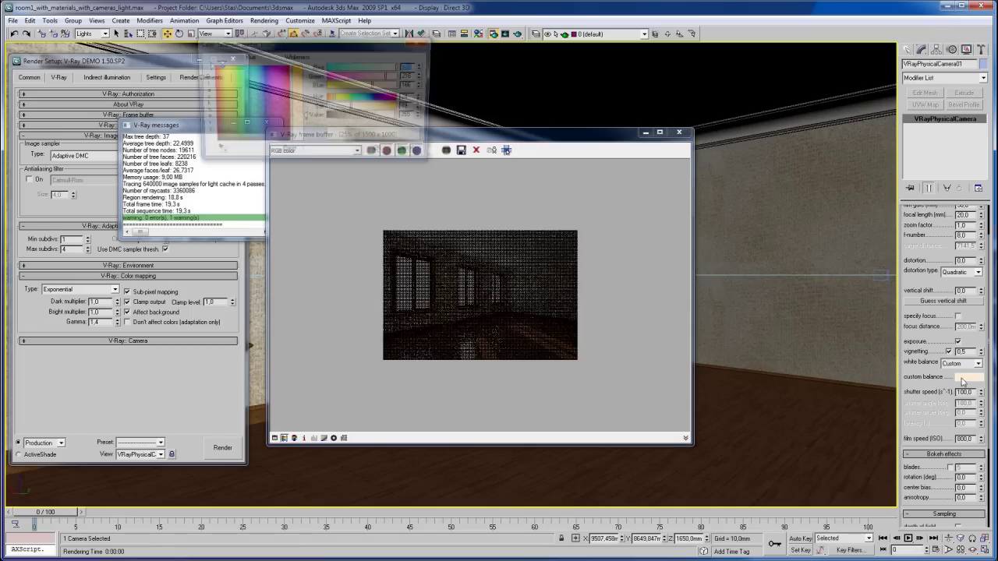
left_click_drag(309, 122, 307, 111)
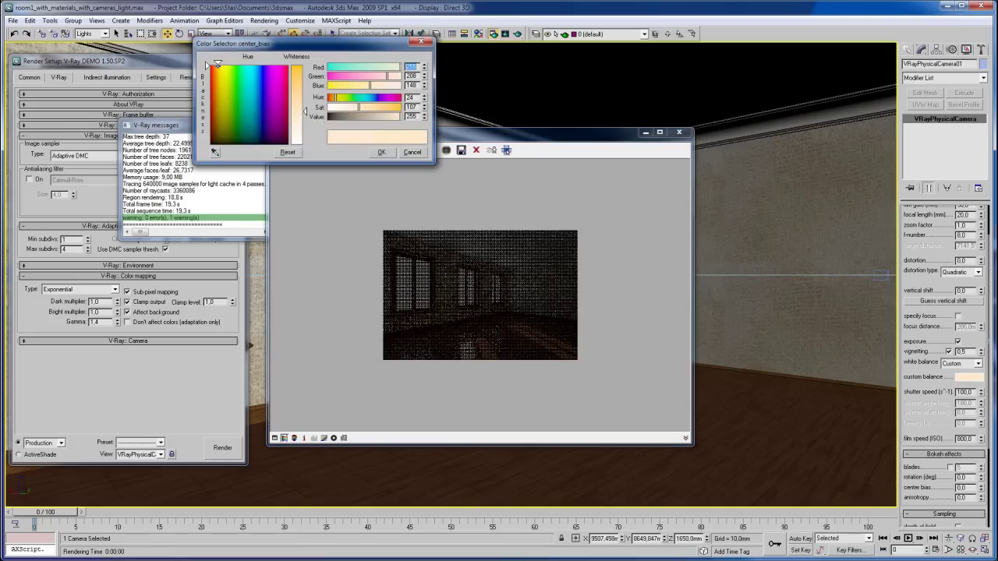
left_click(382, 153)
left_click(510, 246)
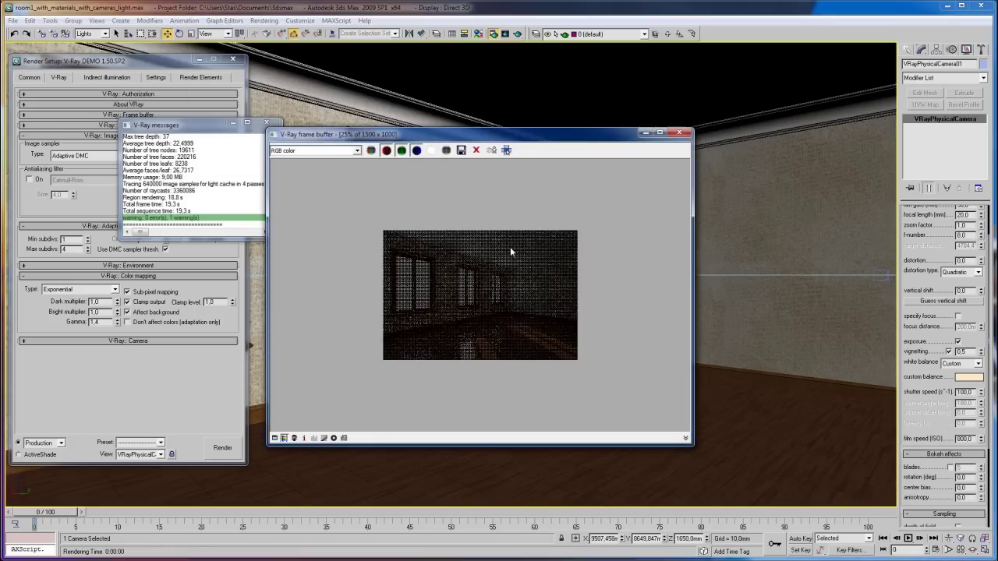
left_click(518, 34)
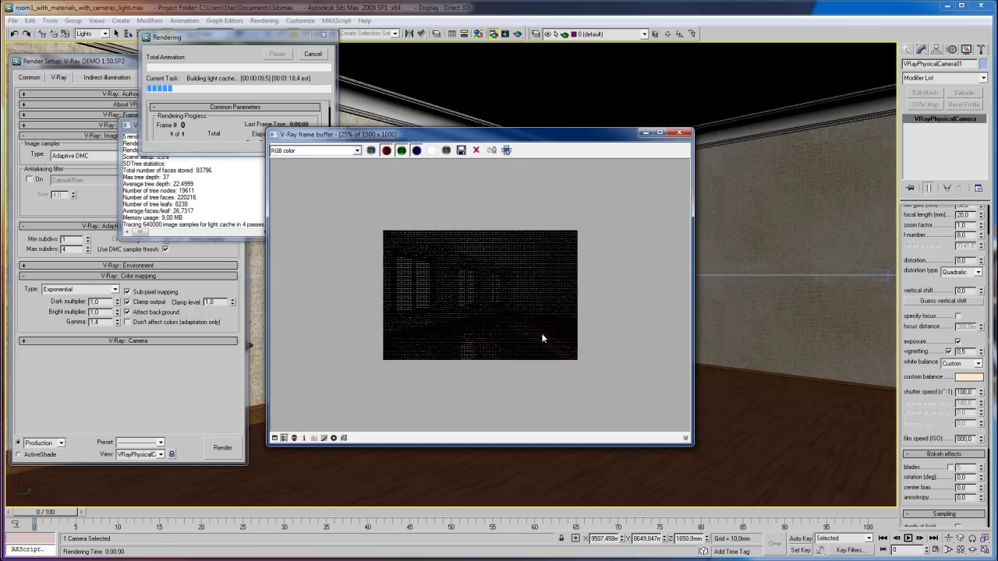
Enlarge the render window and zoom around the light-cache progress
double_click(415, 346)
left_click_drag(685, 327, 685, 351)
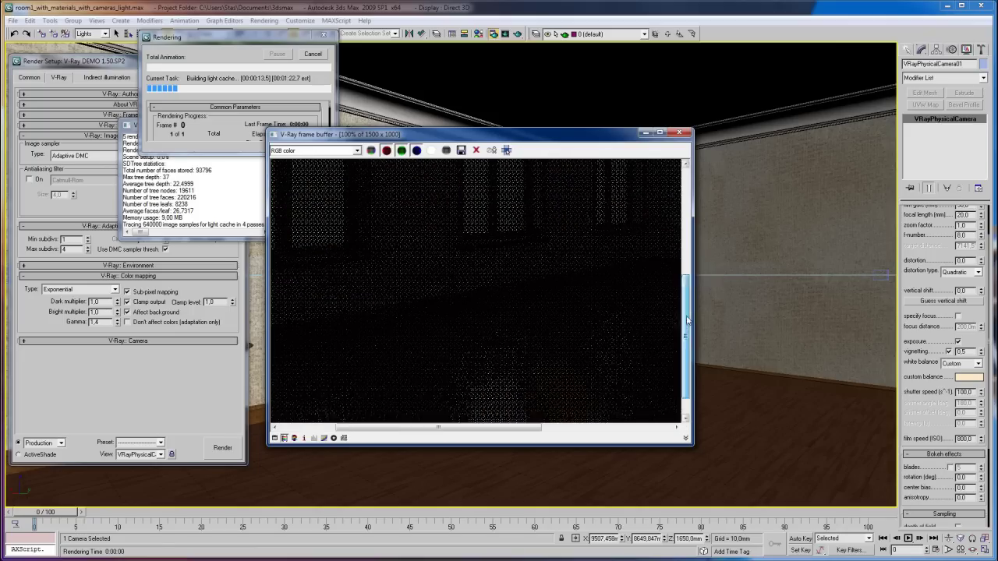
left_click_drag(451, 427, 395, 425)
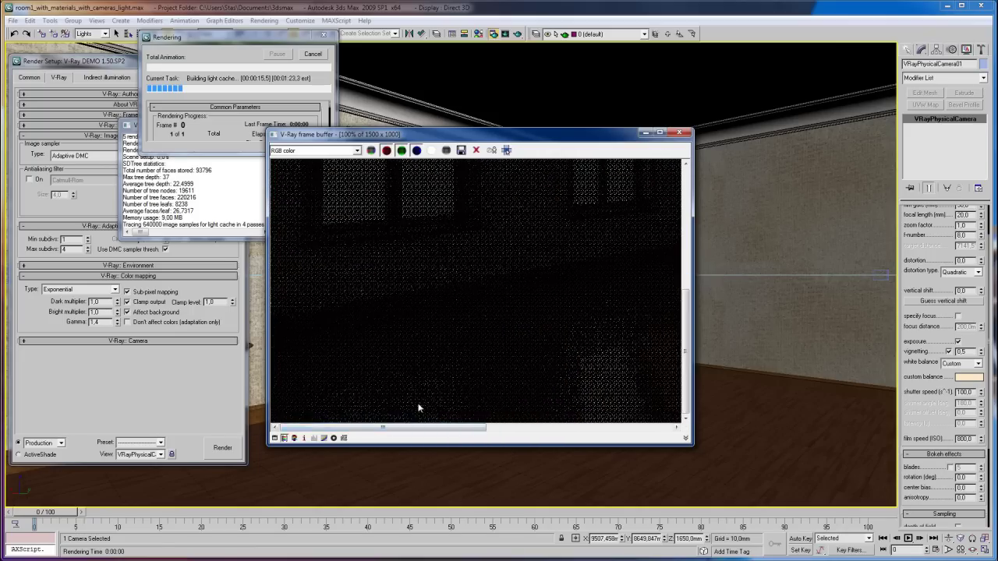
scroll(418, 407, "up", 4)
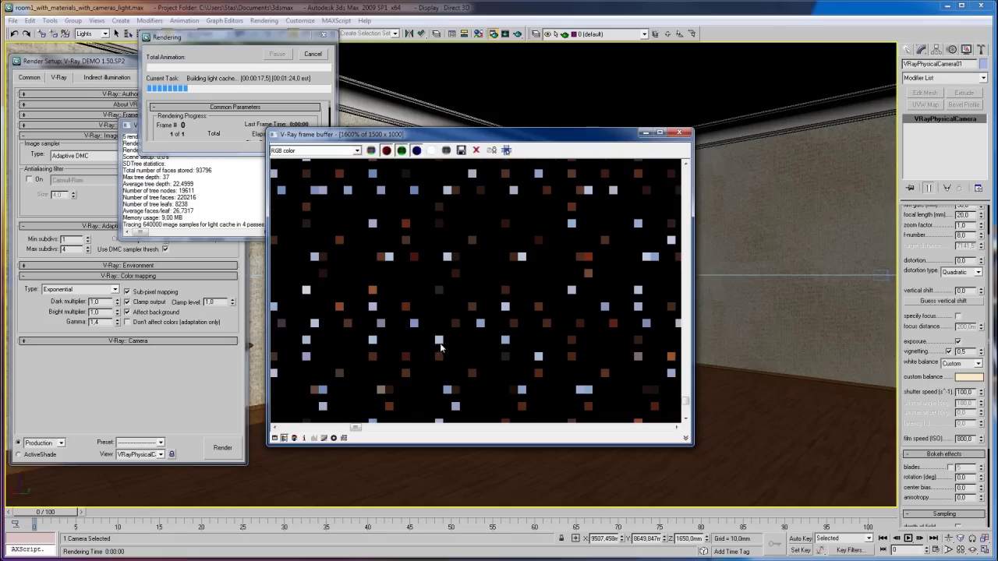
scroll(512, 291, "down", 4)
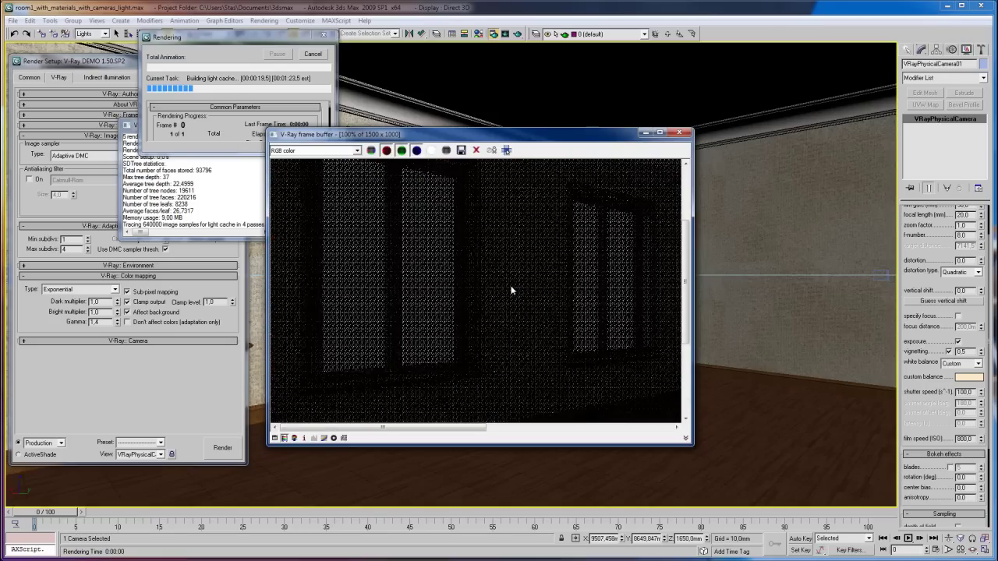
scroll(511, 291, "down", 2)
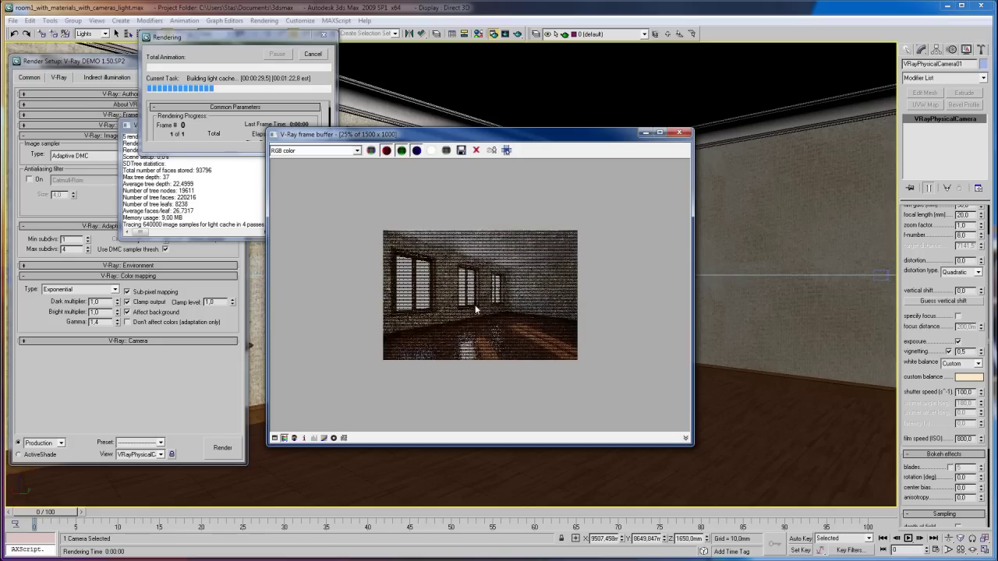
scroll(474, 280, "up", 4)
scroll(486, 214, "up", 1)
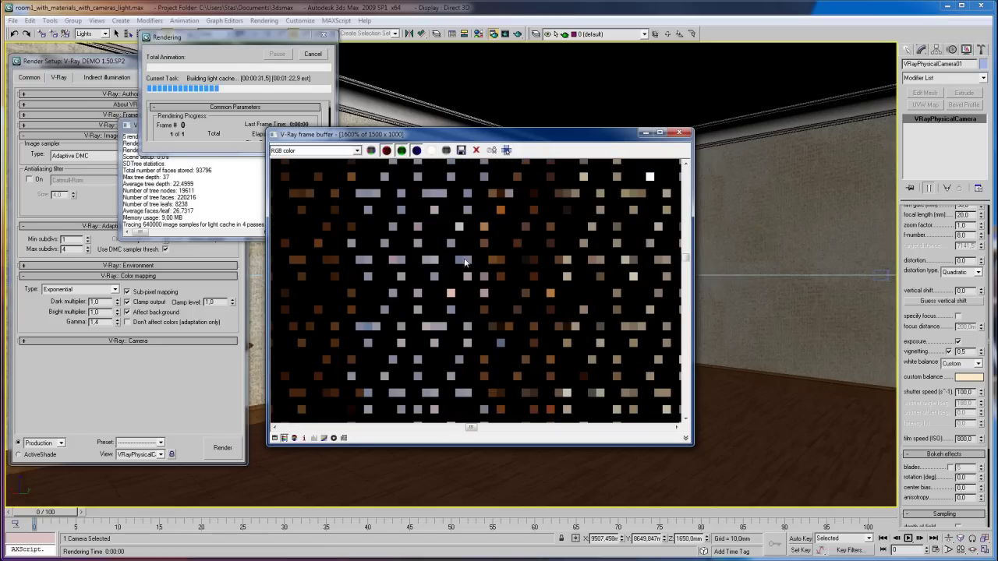
scroll(469, 252, "down", 5)
scroll(469, 254, "down", 1)
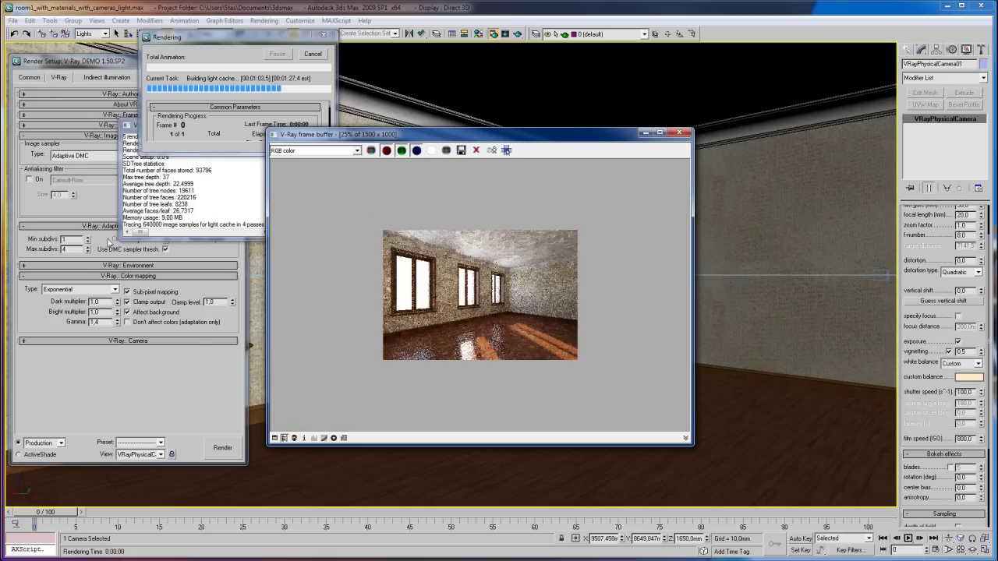
Cancel the render and try irradiance map Max rate -3, then reset it to -2
left_click(270, 127)
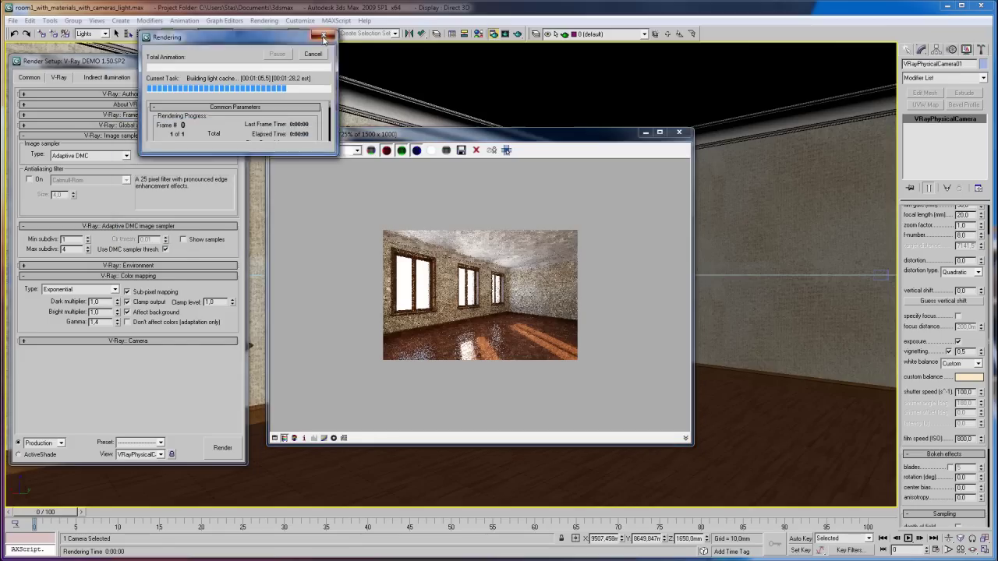
left_click(312, 54)
left_click(107, 77)
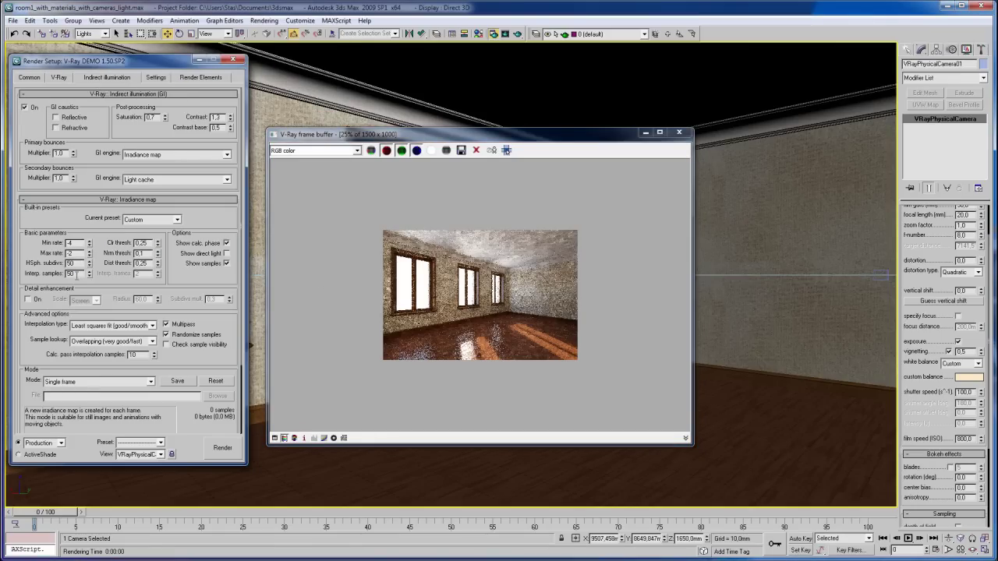
left_click(89, 255)
left_click(88, 253)
Close the frame buffer and Render Setup, and select the VRayLight02 middle window light
left_click(679, 132)
left_click(232, 59)
left_click(370, 247)
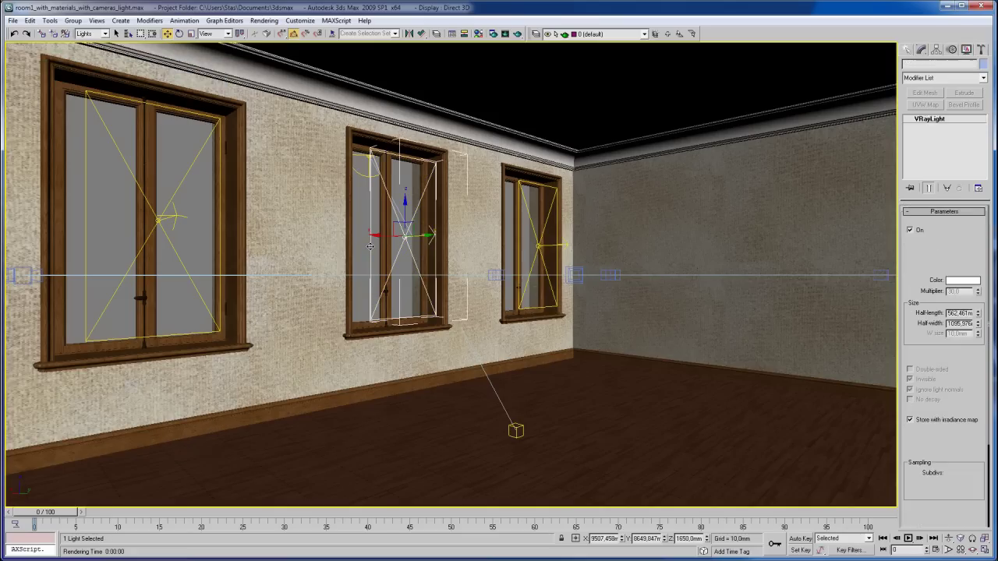
Toggle VRayLight02's Store with irradiance map off and back on, then deselect it
left_click(911, 420)
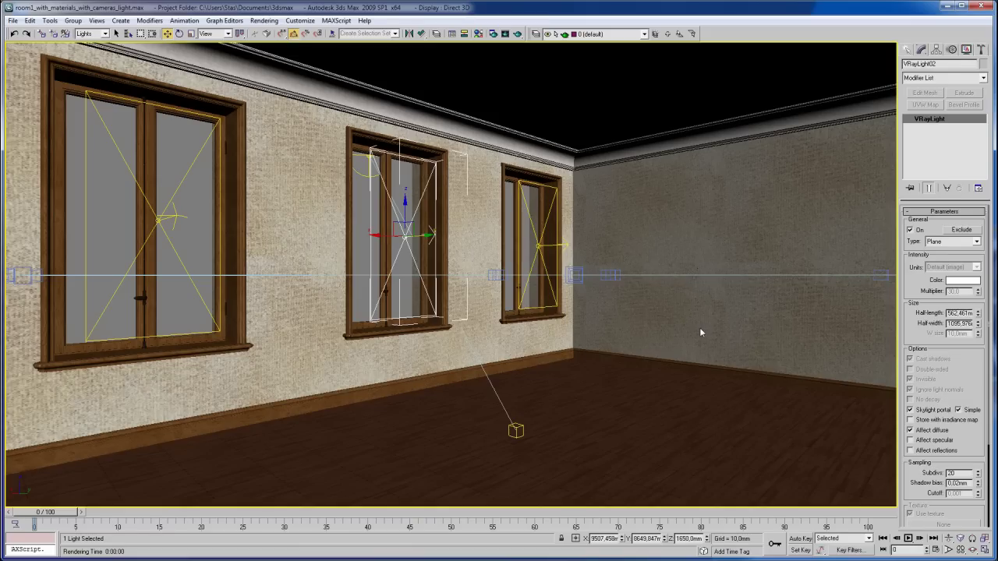
left_click(931, 421)
left_click(366, 223)
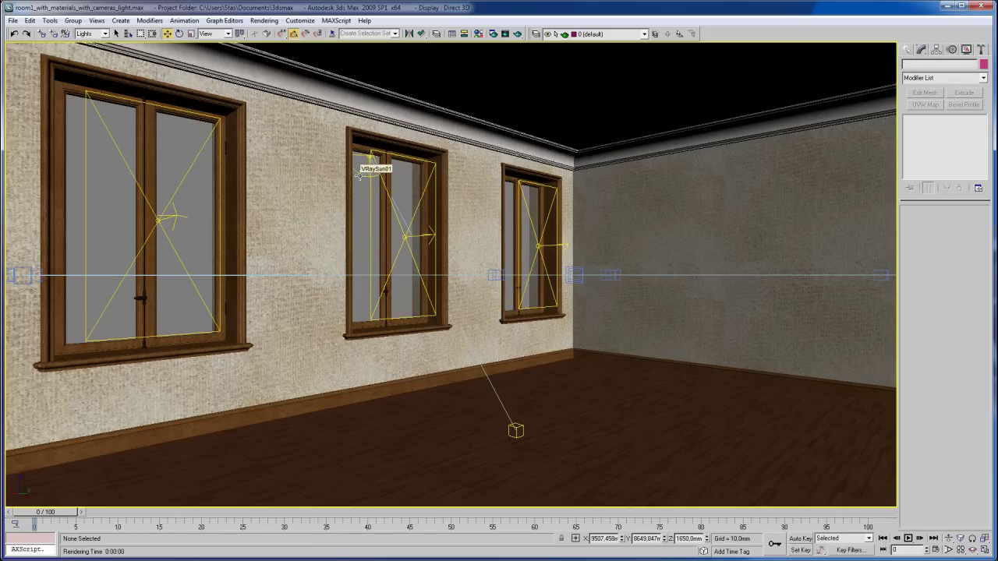
Select VRaySun01 and drag it down along Z to lower the sun
left_click(359, 175)
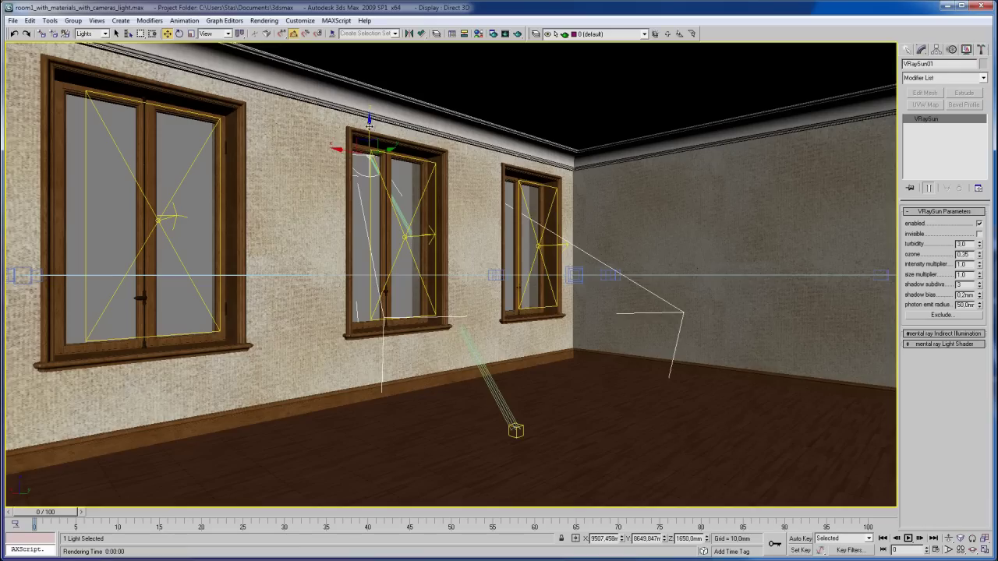
left_click_drag(370, 120, 353, 240)
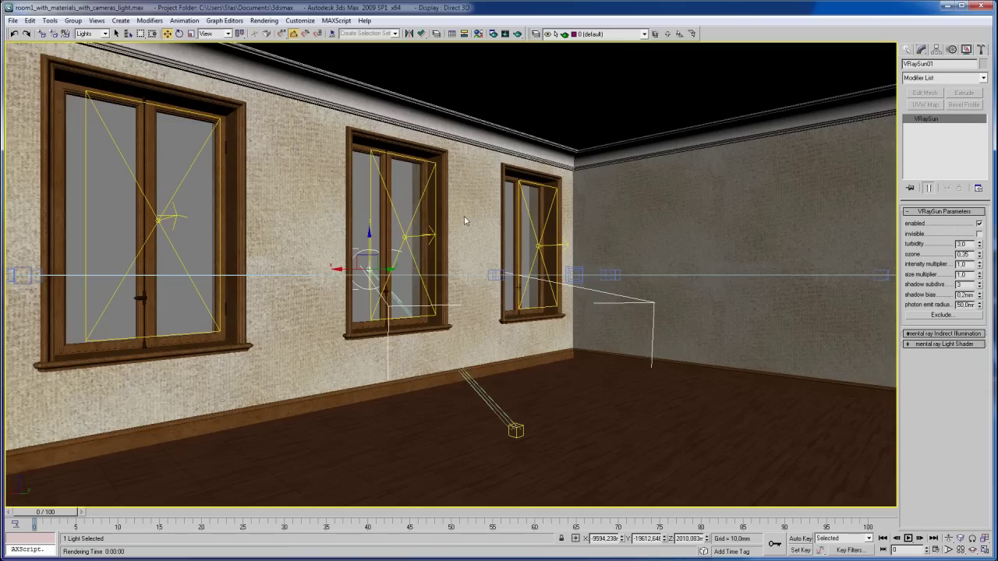
Render the camera view with the lowered sun and zoom into the frame buffer
left_click(517, 34)
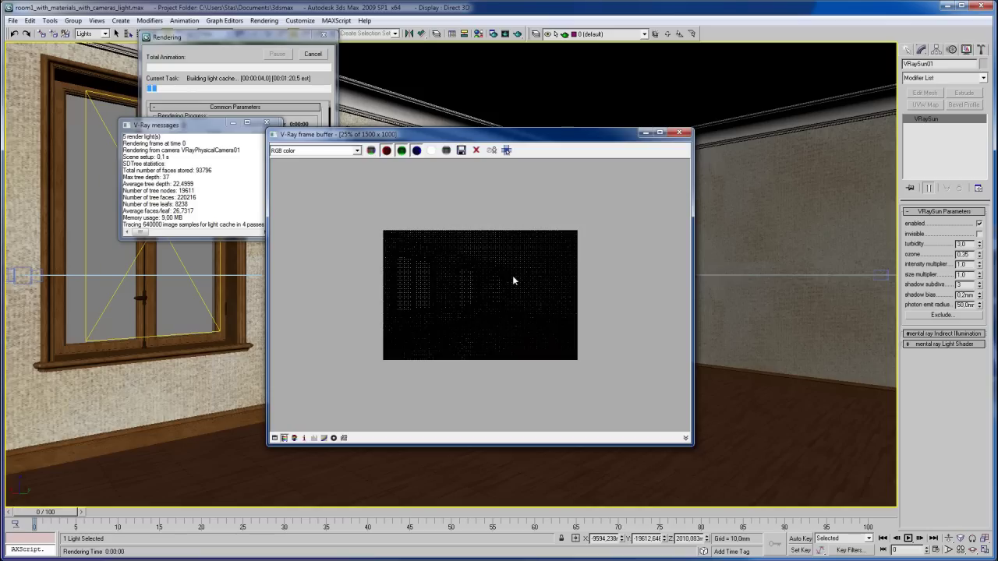
scroll(512, 275, "up", 1)
scroll(512, 276, "up", 1)
scroll(459, 200, "up", 1)
scroll(456, 250, "up", 1)
scroll(445, 261, "up", 1)
scroll(445, 261, "up", 1)
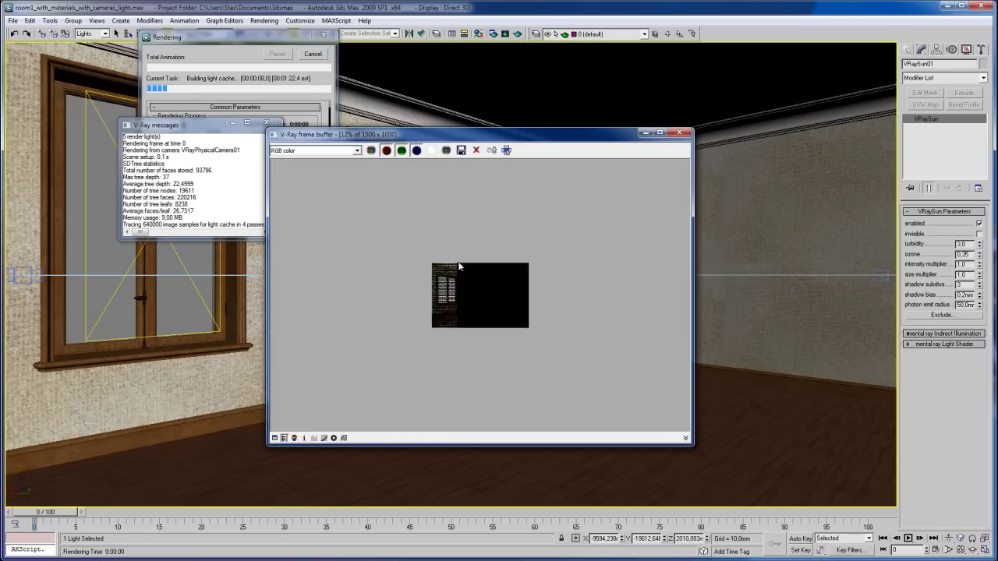
scroll(458, 262, "up", 1)
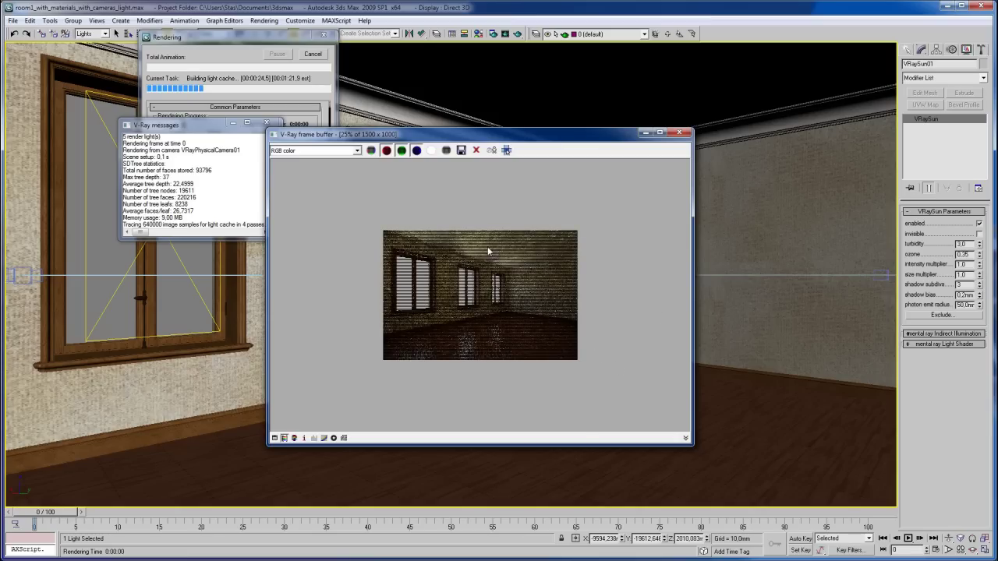
Select the physical camera and set its custom white balance to pure white
right_click(24, 49)
left_click(67, 246)
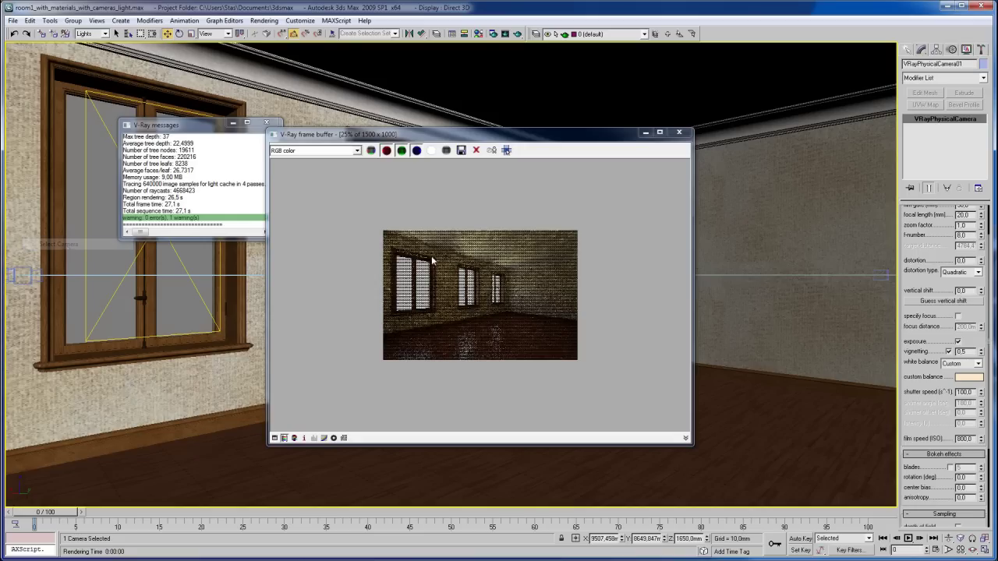
left_click(970, 377)
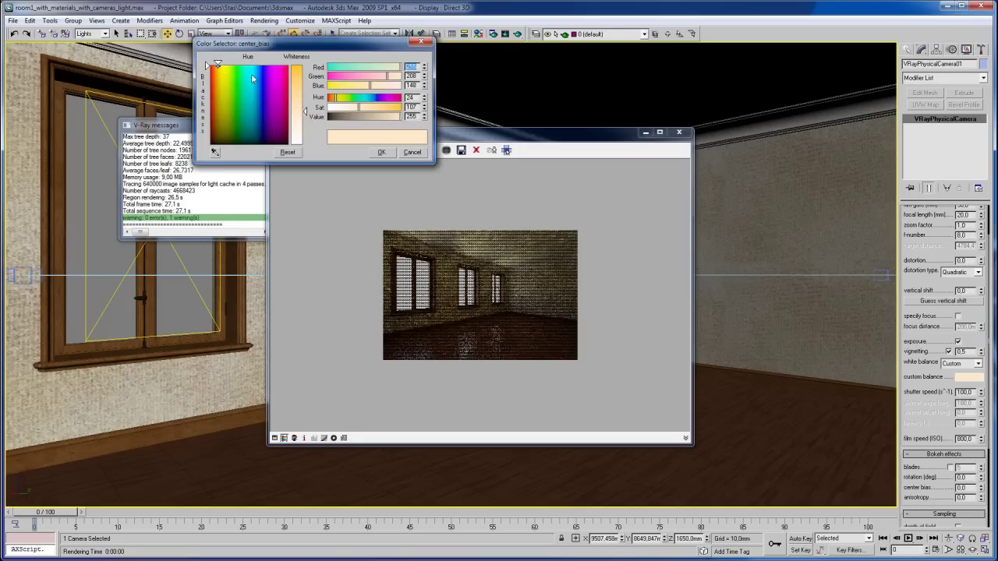
left_click_drag(306, 111, 305, 145)
left_click(381, 152)
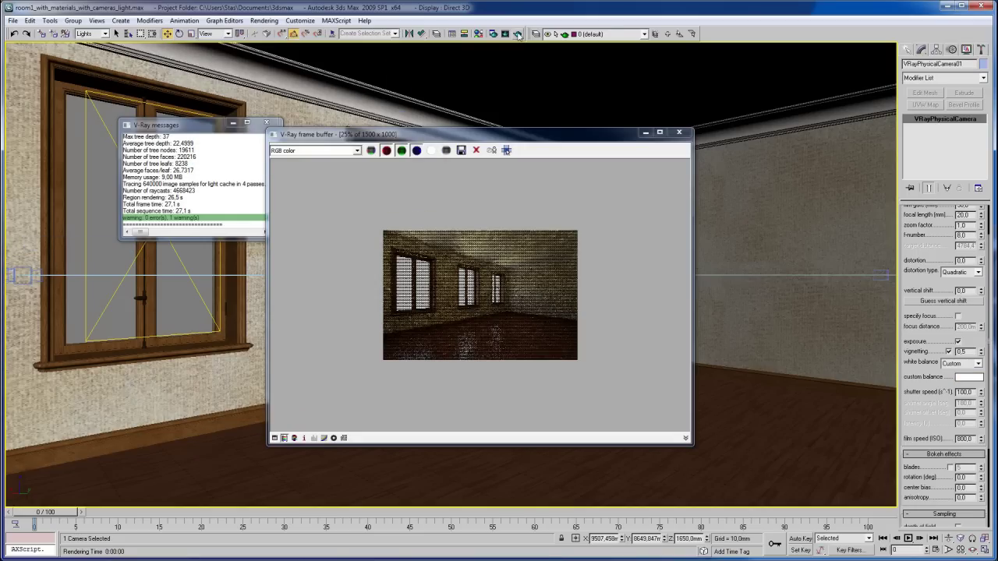
Render the camera view with the white balance and zoom around the frame buffer
left_click(518, 34)
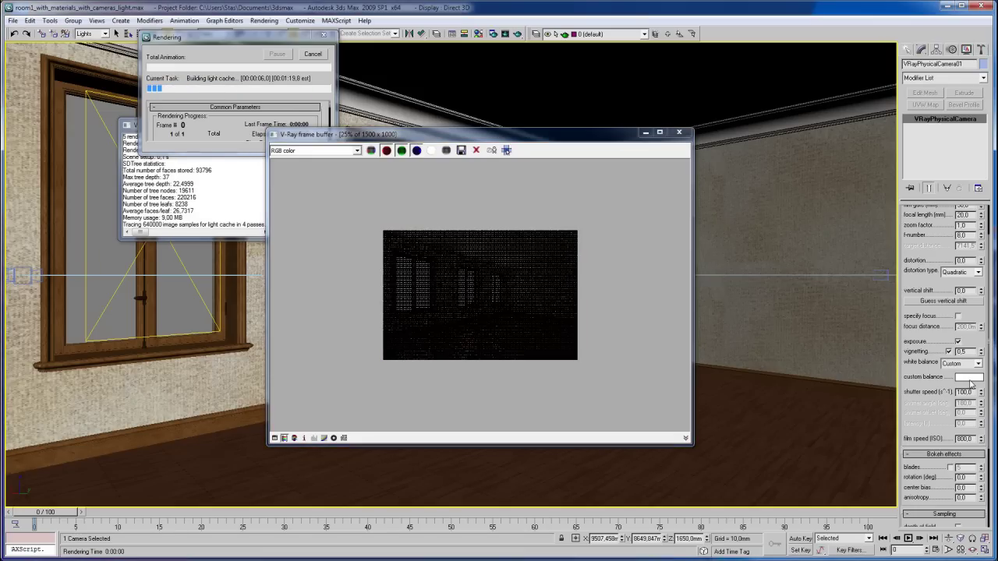
scroll(464, 306, "down", 2)
scroll(468, 304, "up", 2)
scroll(503, 276, "up", 2)
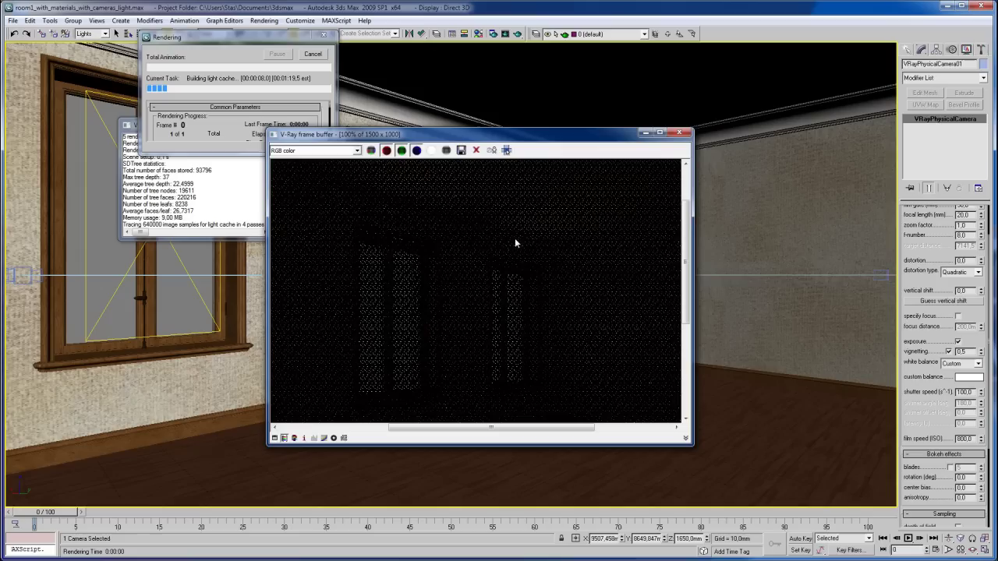
scroll(441, 222, "down", 2)
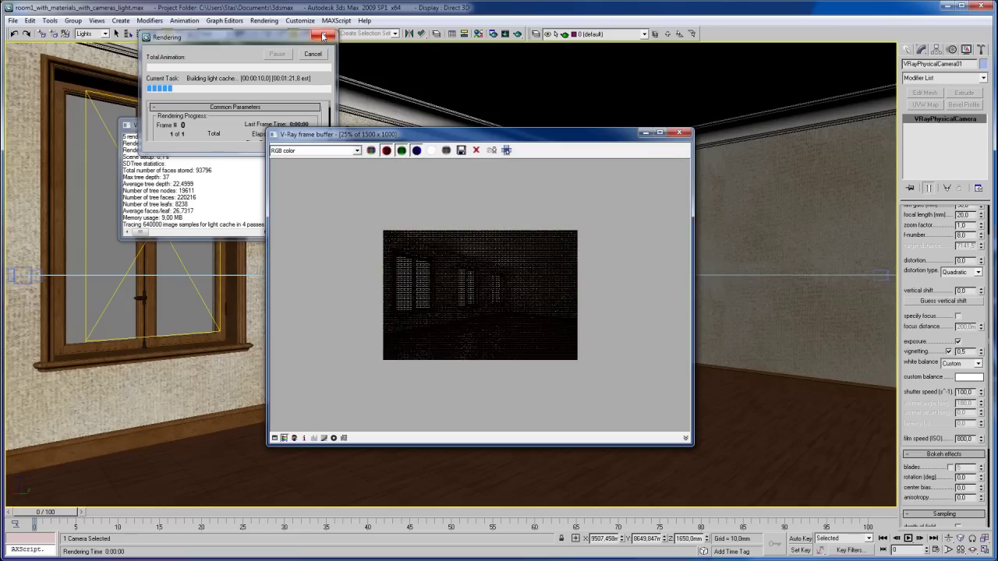
scroll(491, 232, "up", 3)
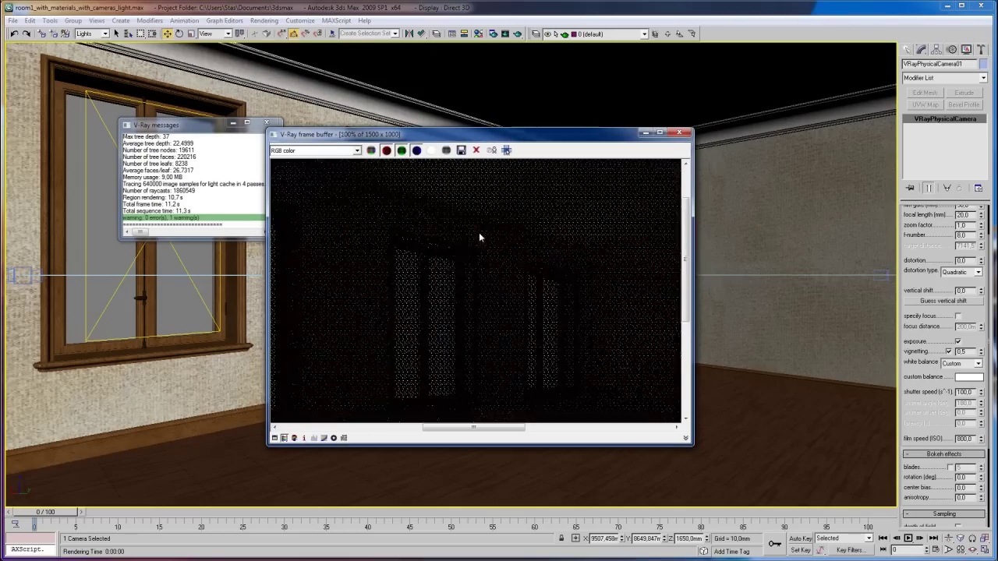
scroll(467, 234, "up", 1)
scroll(502, 346, "up", 2)
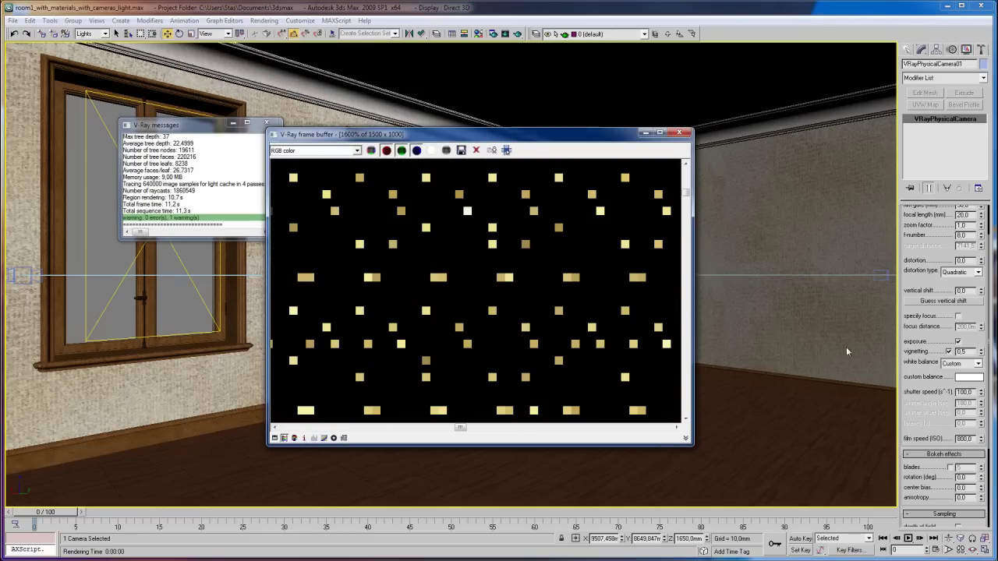
Set the custom white balance to the yellow sampled from the render, lightened to a warm tan
left_click(969, 376)
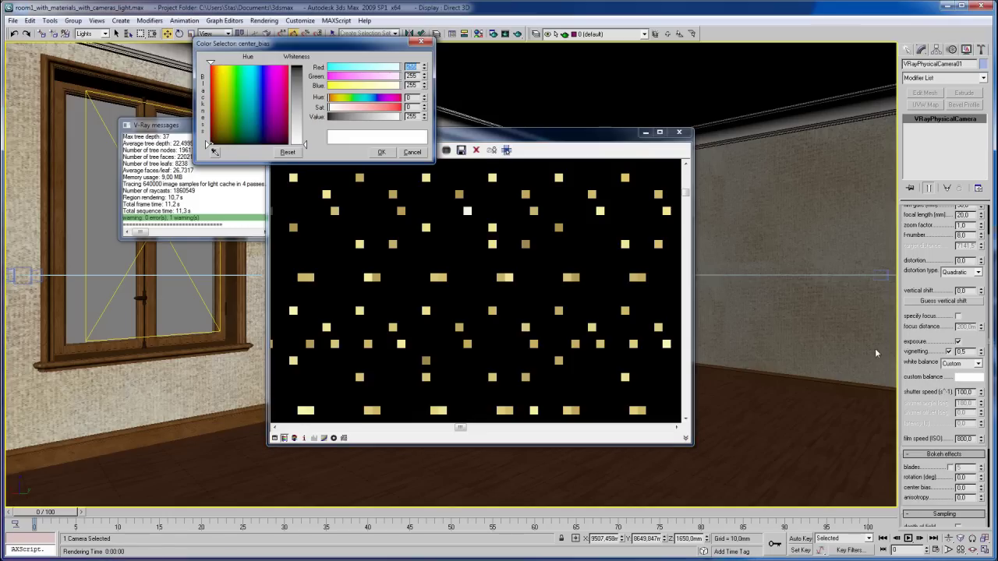
left_click(215, 152)
left_click(438, 278)
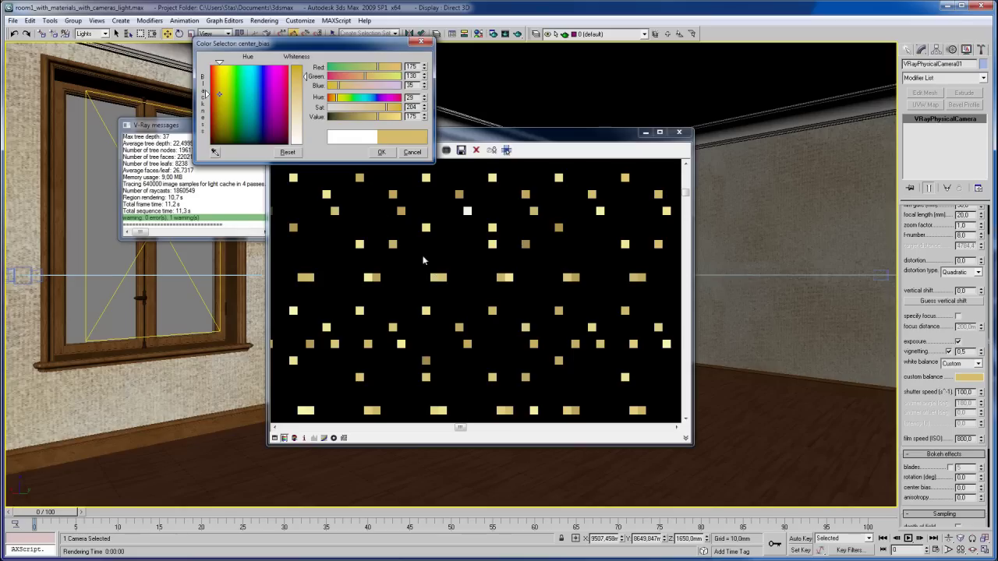
left_click_drag(295, 80, 295, 100)
left_click(381, 152)
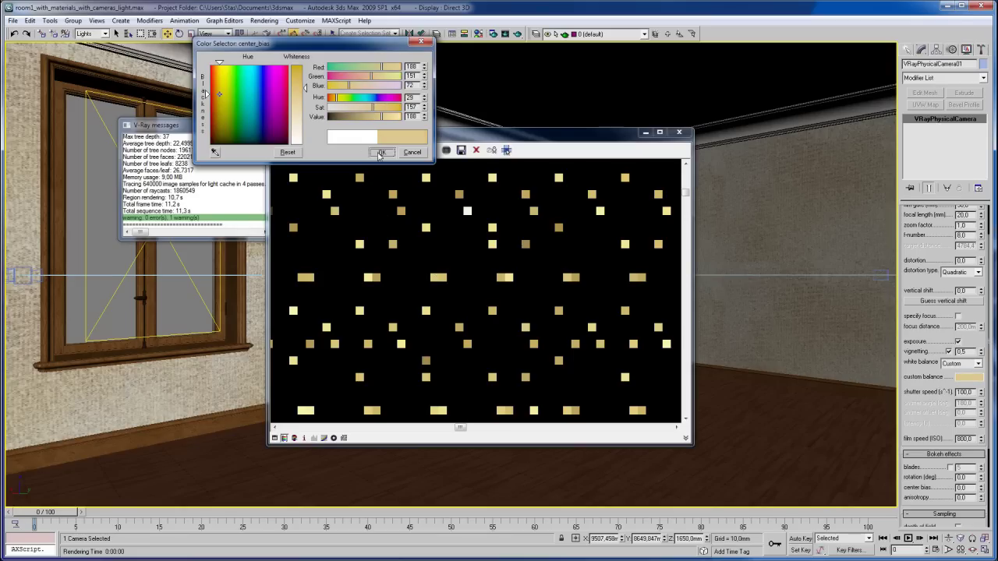
Raise the camera's film speed (ISO) to 1000
scroll(457, 282, "down", 2)
scroll(493, 270, "down", 3)
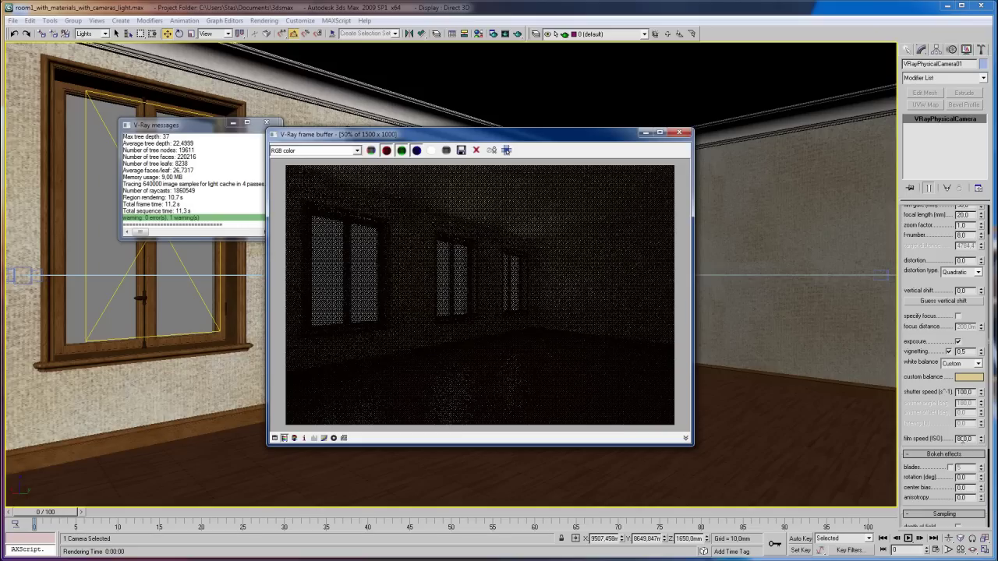
type("1000")
key("Return")
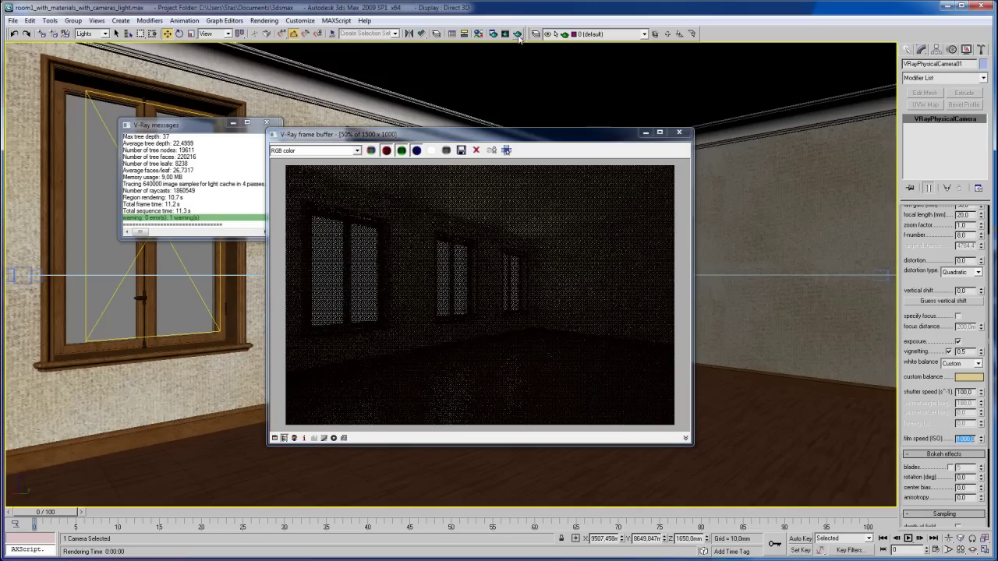
Start a test render with the new film speed 1000 camera settings
left_click(517, 34)
scroll(517, 265, "down", 2)
scroll(518, 268, "up", 1)
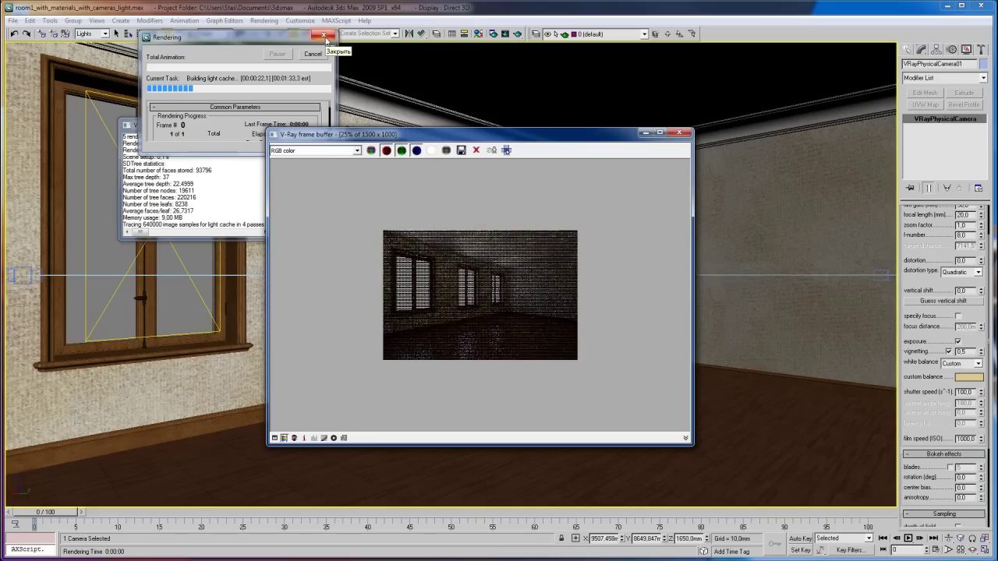
Stop the render mid light-cache and close the V-Ray messages and frame buffer windows
left_click(324, 36)
left_click(275, 123)
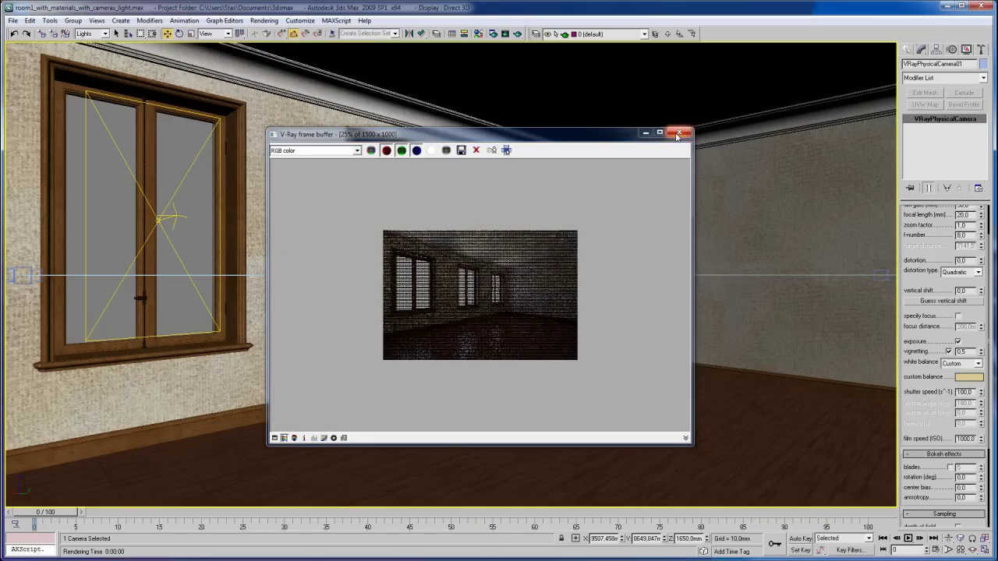
left_click(678, 134)
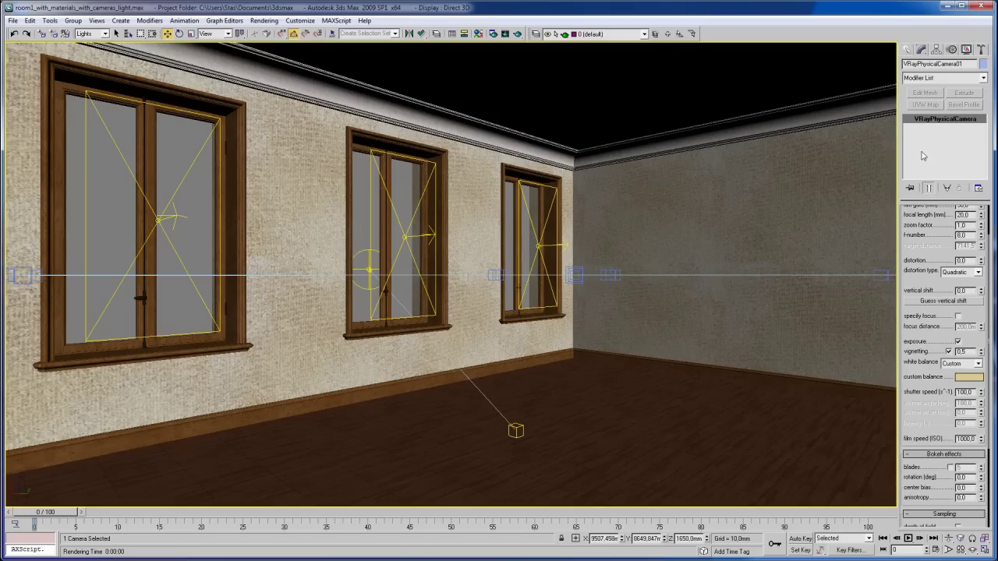
Switch the viewport to VRayPhysicalCamera06 and render the room from it
right_click(31, 50)
mouse_move(51, 51)
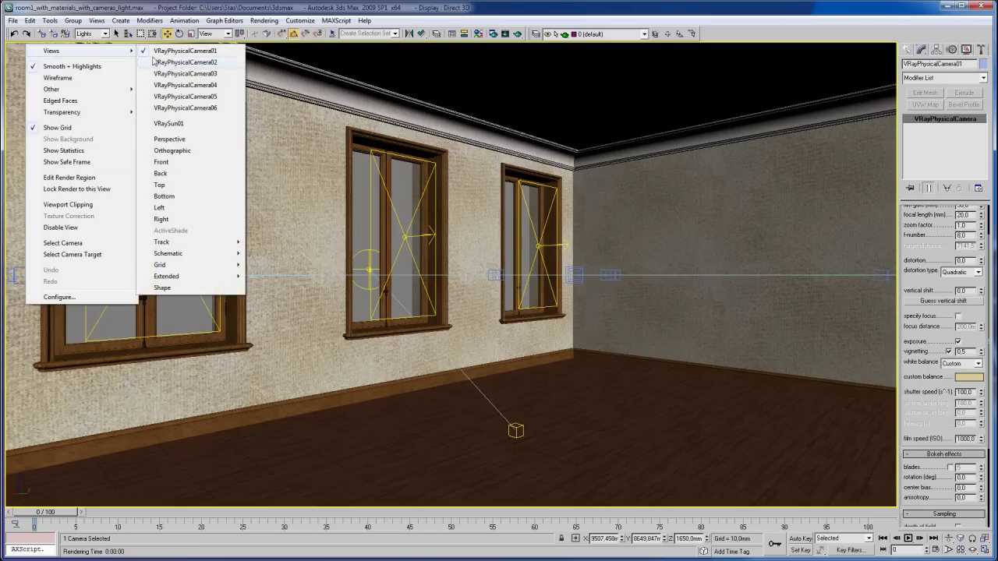
left_click(181, 110)
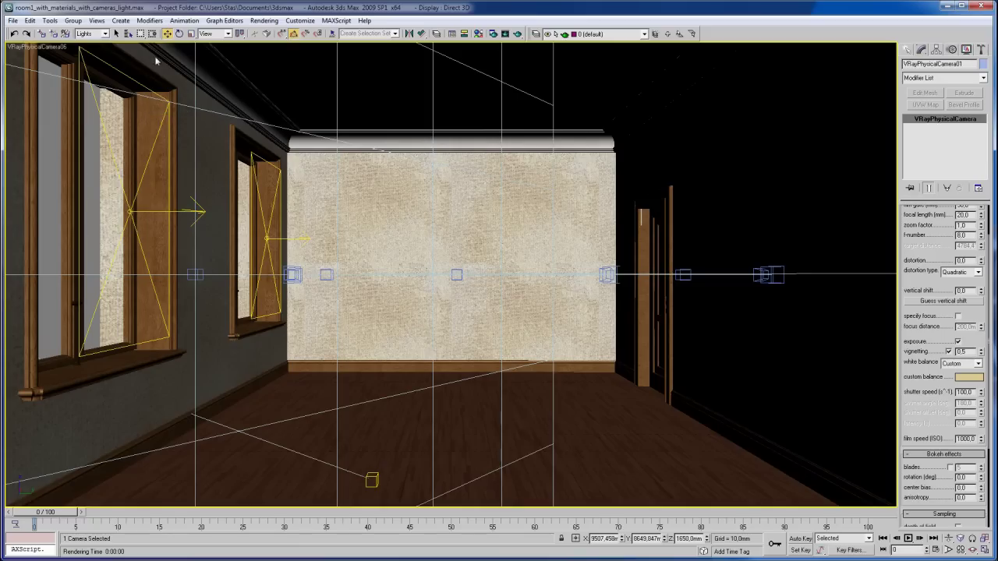
left_click(522, 35)
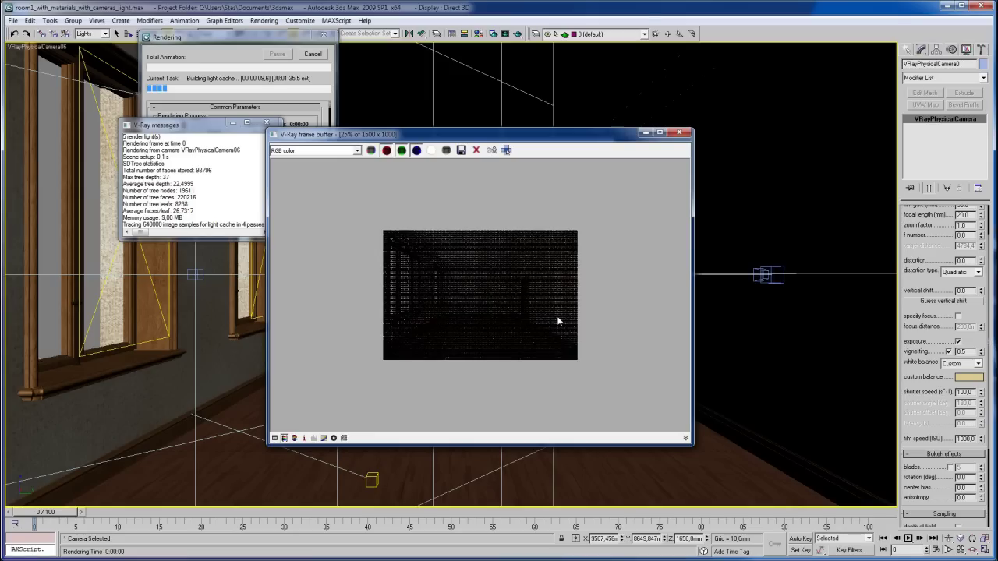
After the 34-second render finishes, close the V-Ray log and restore four viewports with Alt+W
scroll(557, 320, "down", 2)
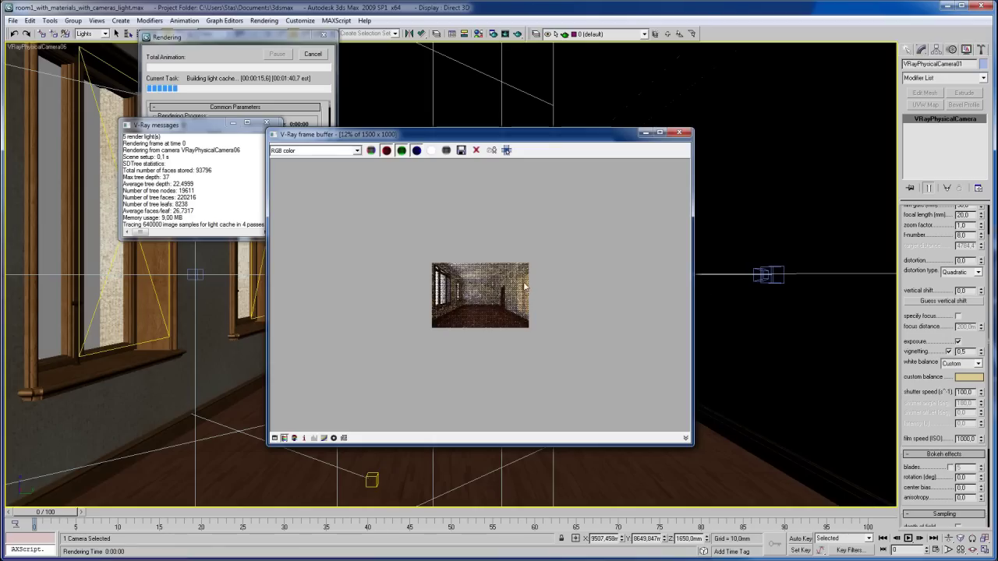
scroll(386, 286, "up", 1)
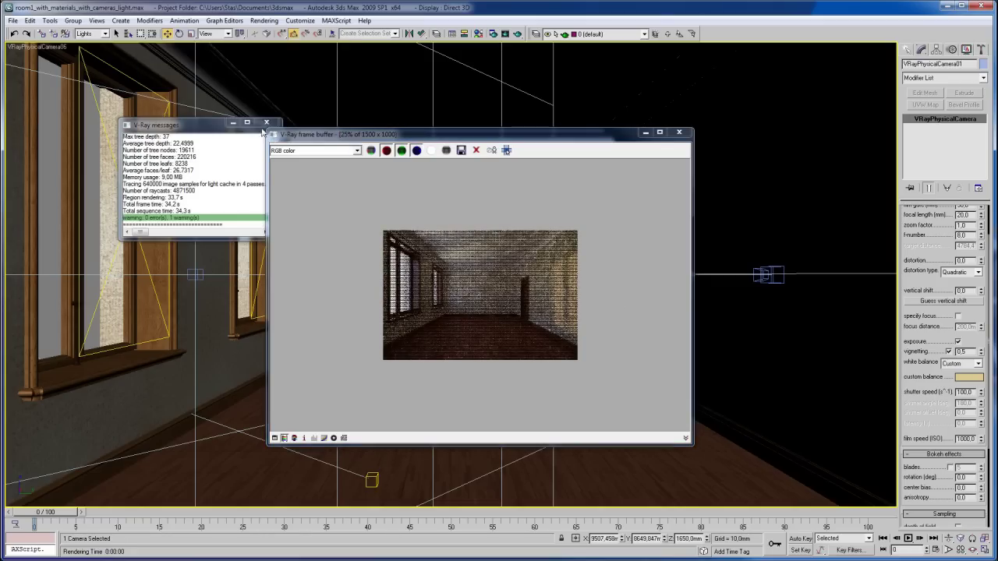
left_click(266, 123)
key("alt+w")
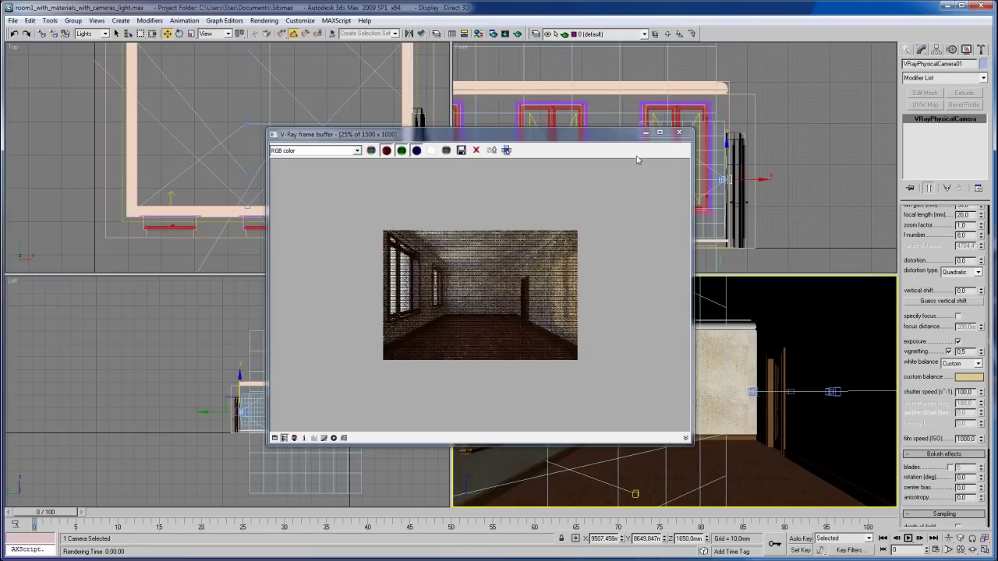
In the maximized Left view, move VRaySun01 upward above its target, then restore four viewports
right_click(195, 383)
middle_click_drag(232, 397, 25, 428)
middle_click_drag(132, 389, 70, 358)
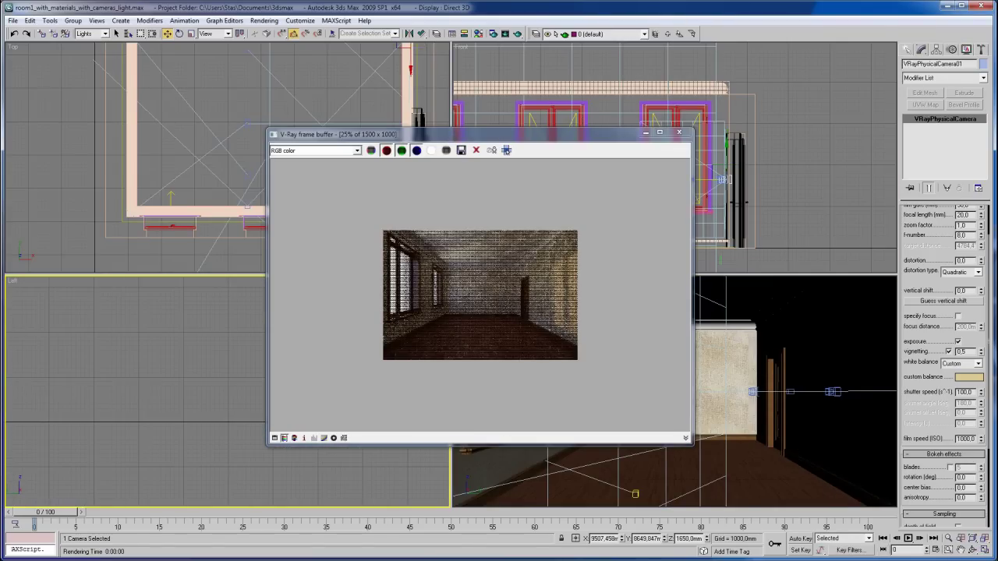
key("alt+w")
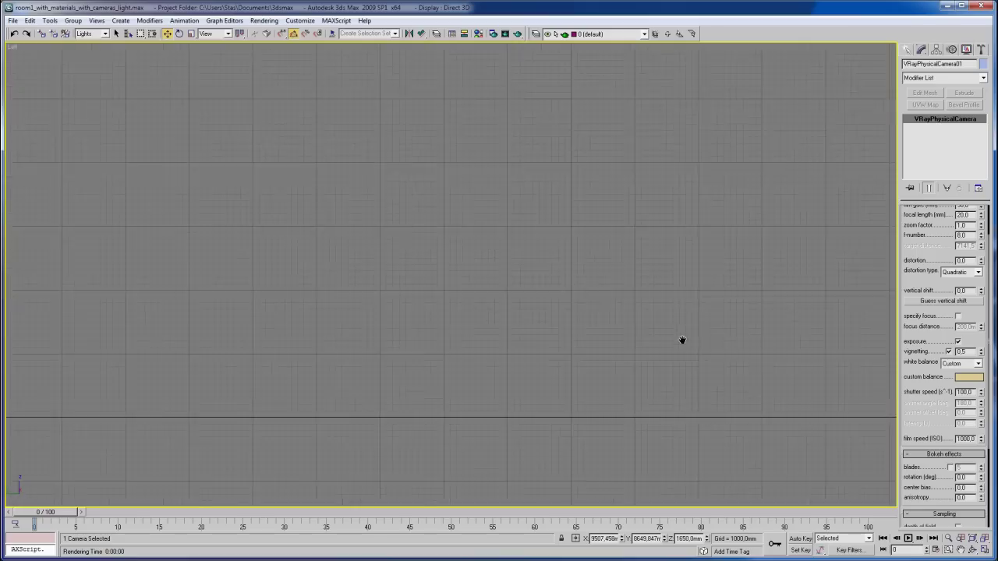
mouse_move(688, 339)
middle_mouse_down()
mouse_move(701, 339)
mouse_move(559, 296)
mouse_move(628, 350)
middle_mouse_up()
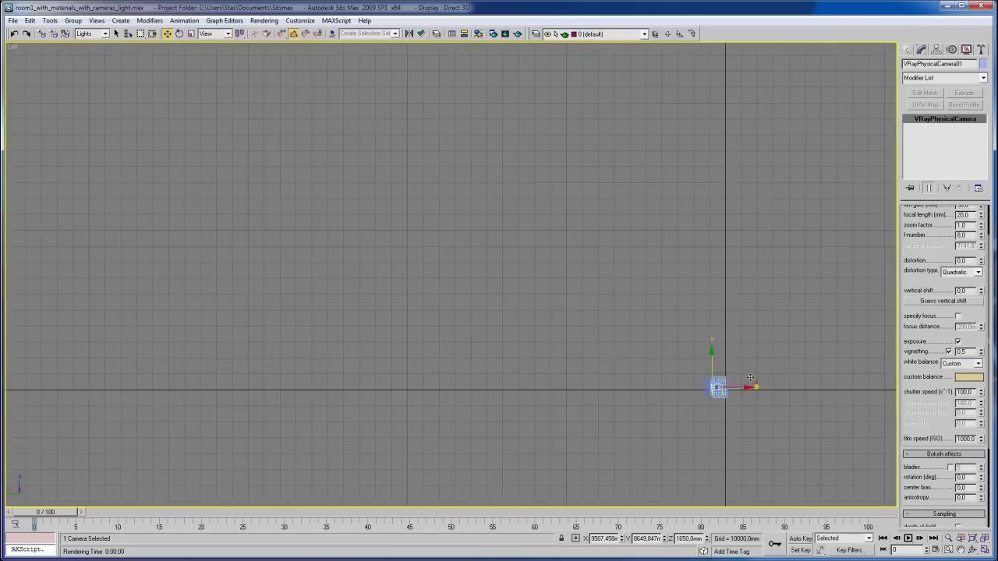
left_click_drag(768, 398, 768, 263)
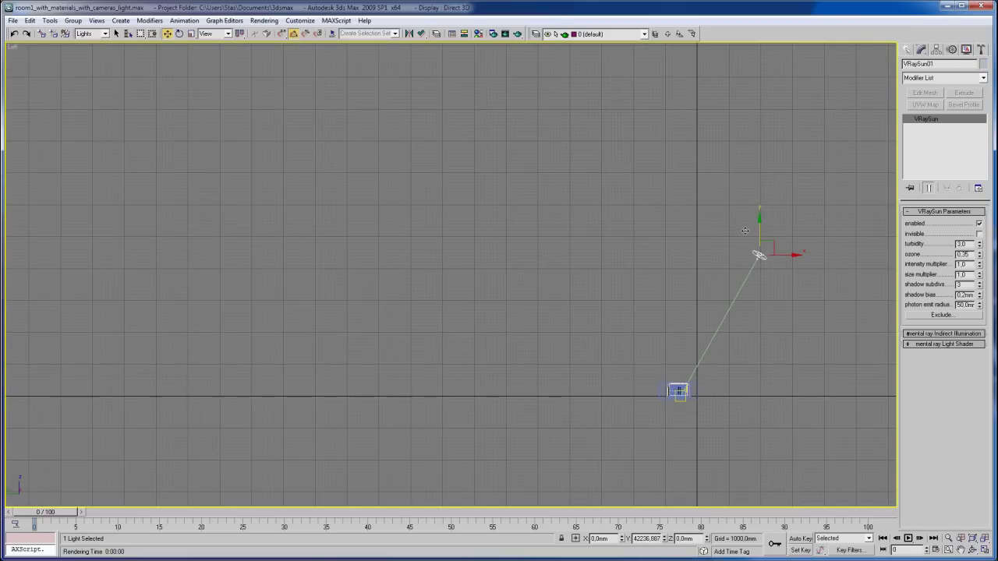
left_click(985, 550)
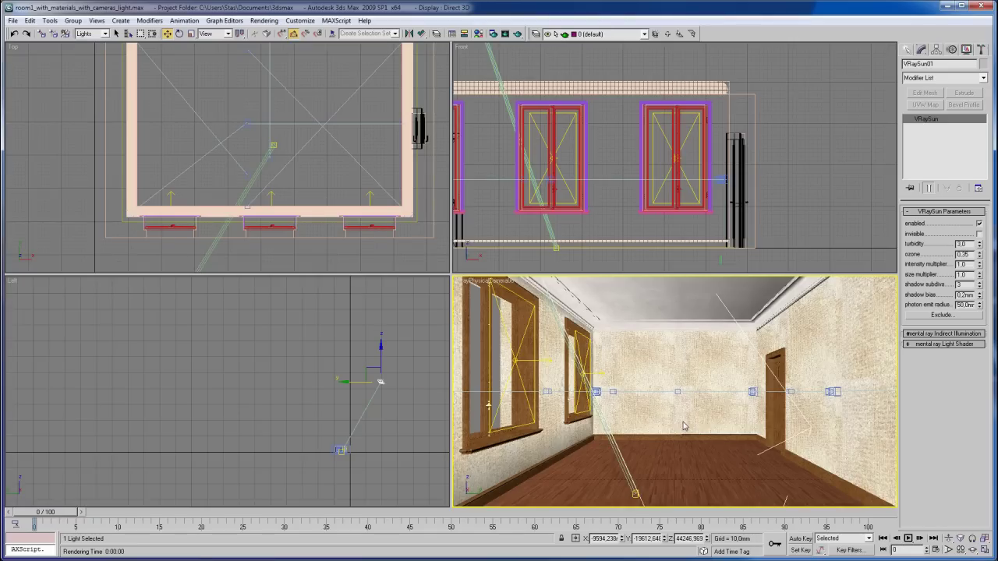
Set VRayPhysicalCamera06's custom white balance to pure white and render the camera view
left_click(984, 550)
right_click(23, 47)
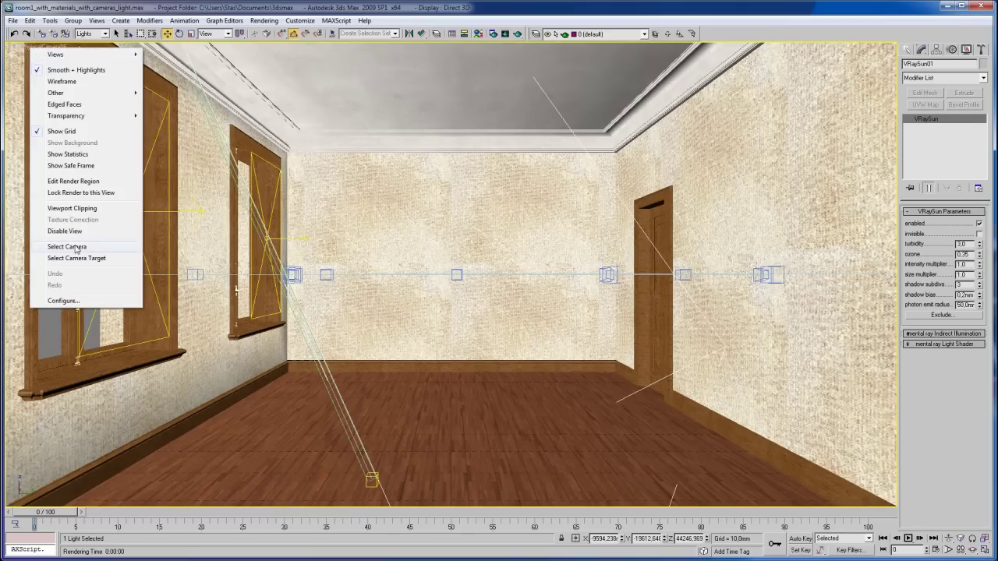
left_click(47, 250)
left_click(978, 379)
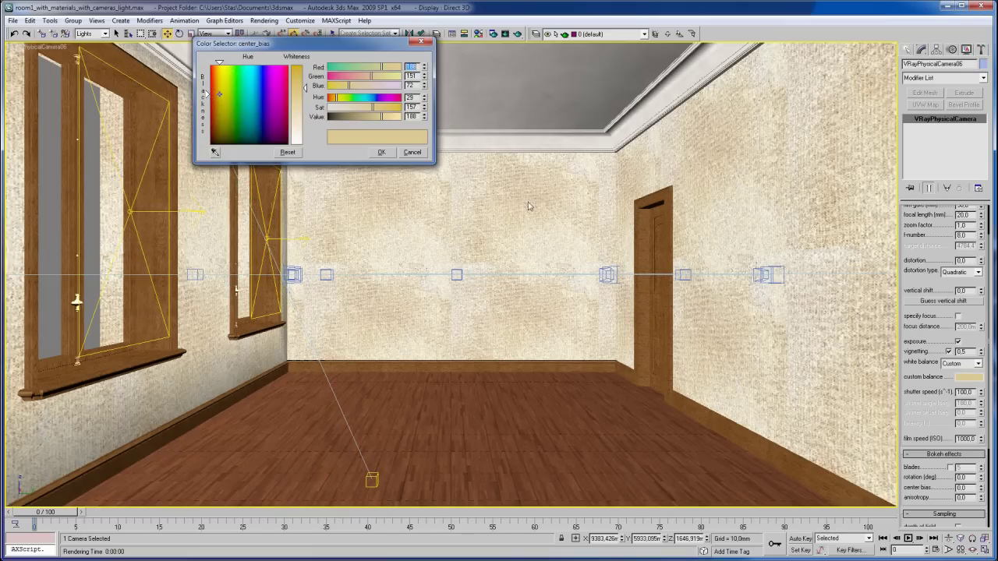
left_click_drag(305, 94, 304, 144)
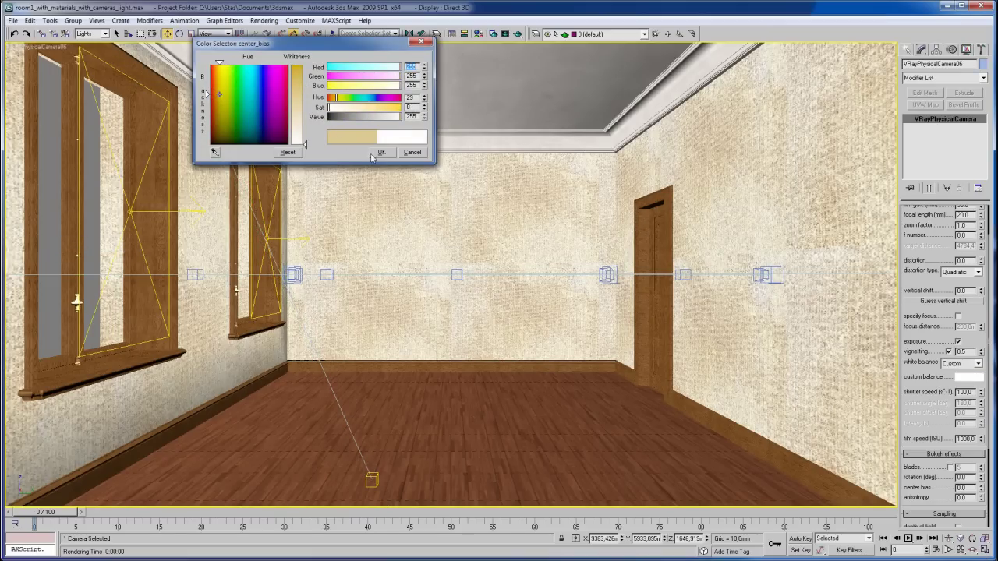
left_click(381, 152)
left_click(519, 34)
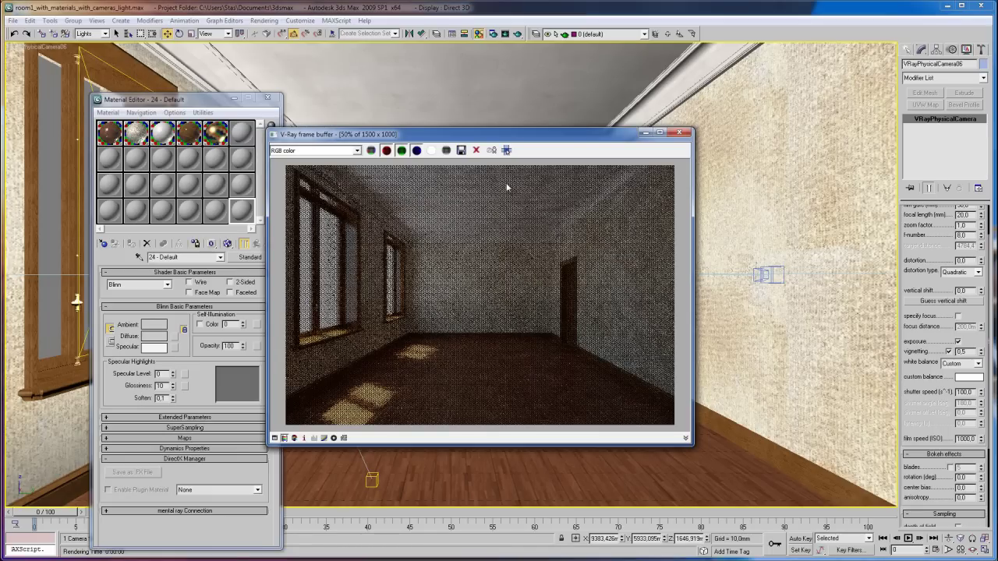
In Render Setup's V-Ray Color mapping, nudge the gamma spinner up to 2.2
left_click(265, 21)
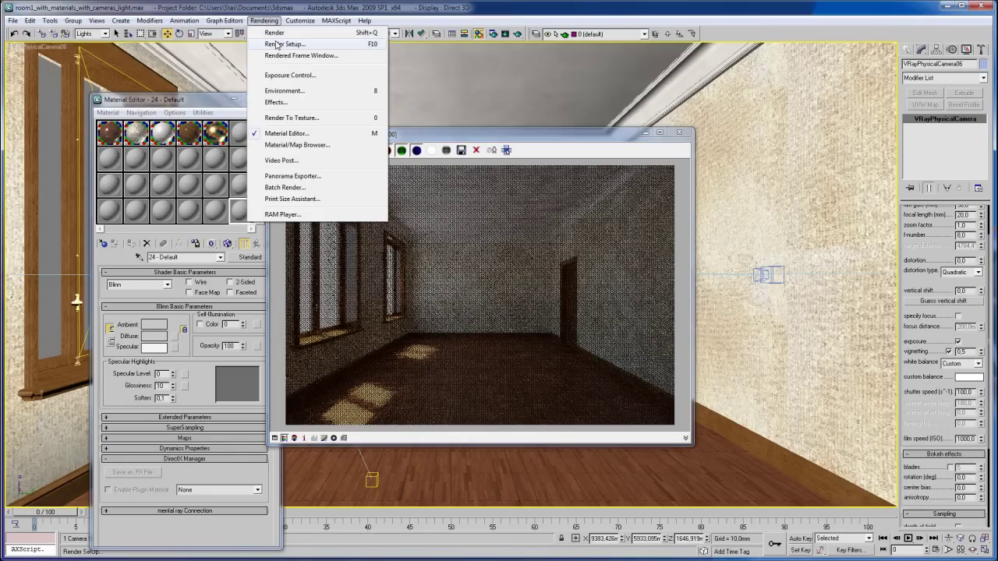
left_click(277, 44)
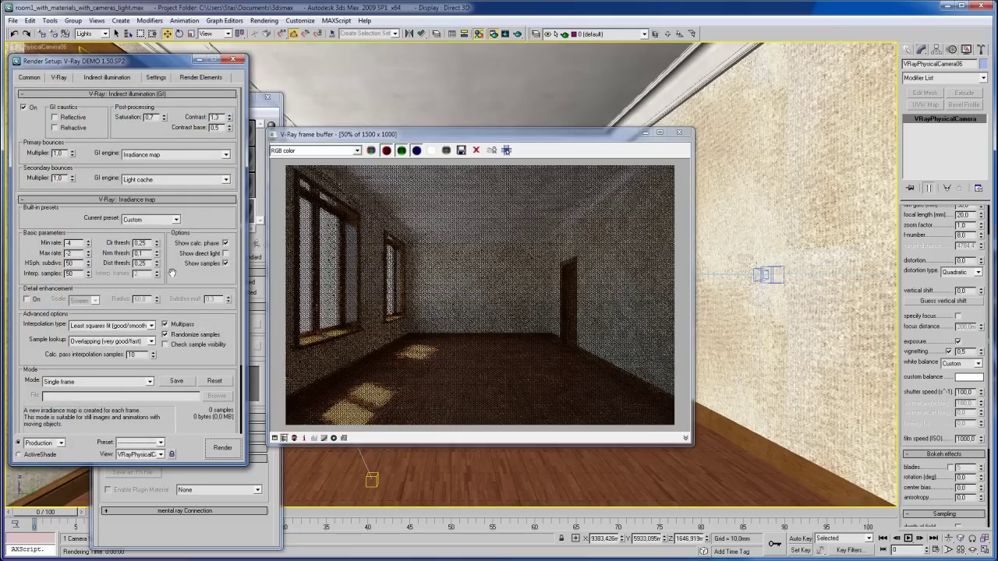
scroll(229, 328, "down", 3)
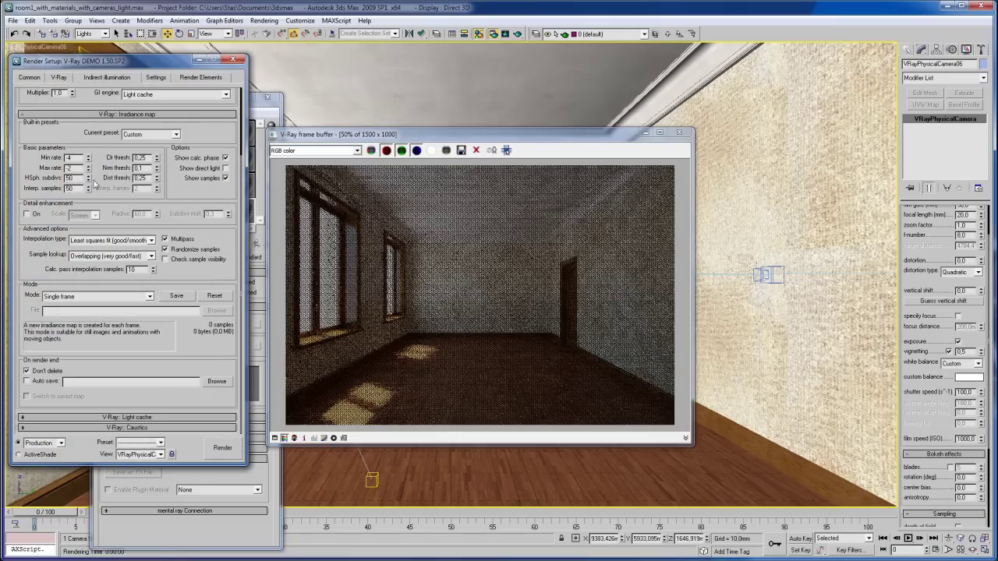
left_click(67, 80)
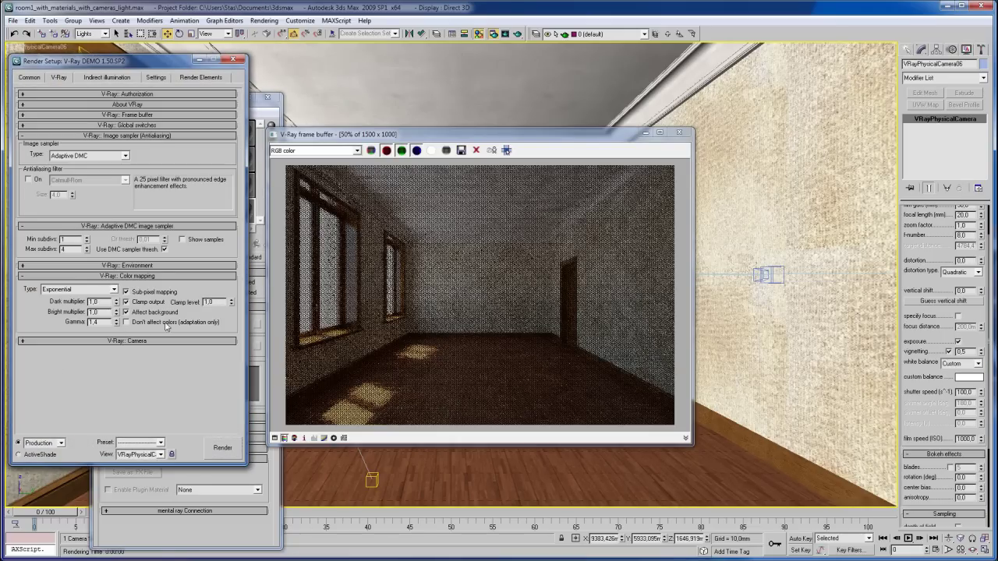
left_click(116, 325)
left_click(117, 321)
left_click(116, 321)
Compare against the rendered image, then set the colour mapping gamma back to 1,0
left_click(431, 262)
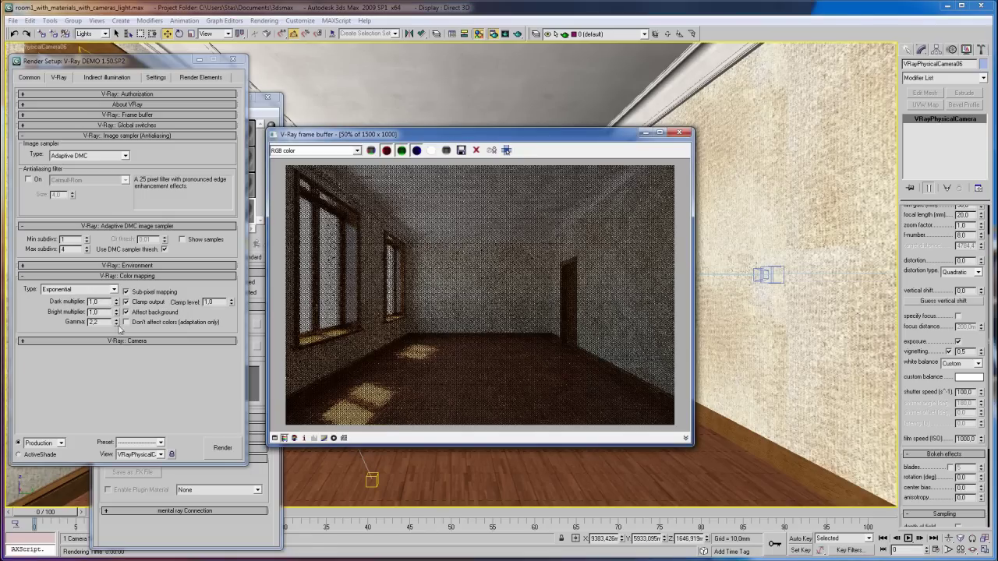
left_click(63, 331)
type("1,0")
key("Return")
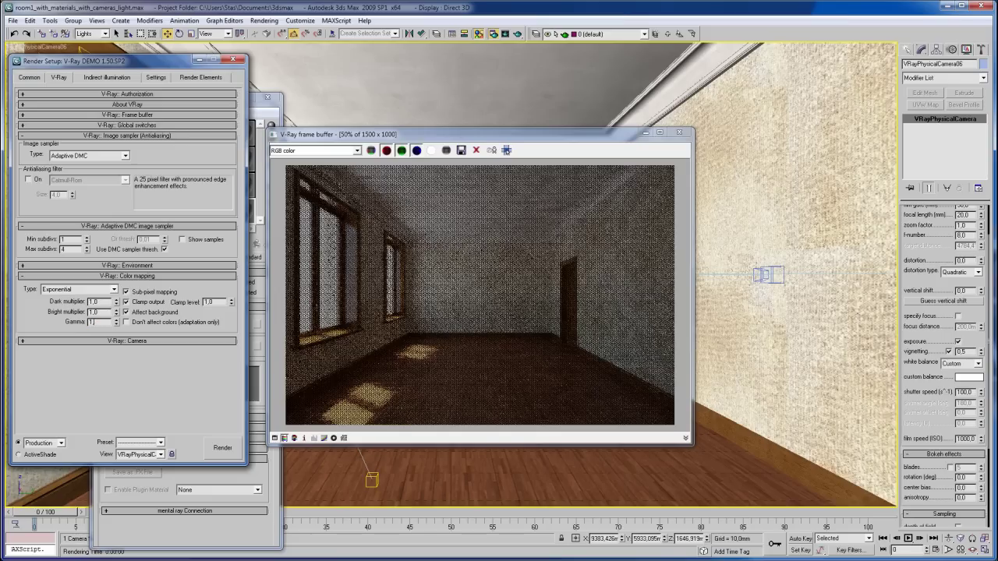
key("Return")
Close Render Setup, the Material Editor, frame buffer and V-Ray log, and deselect the camera
left_click(233, 60)
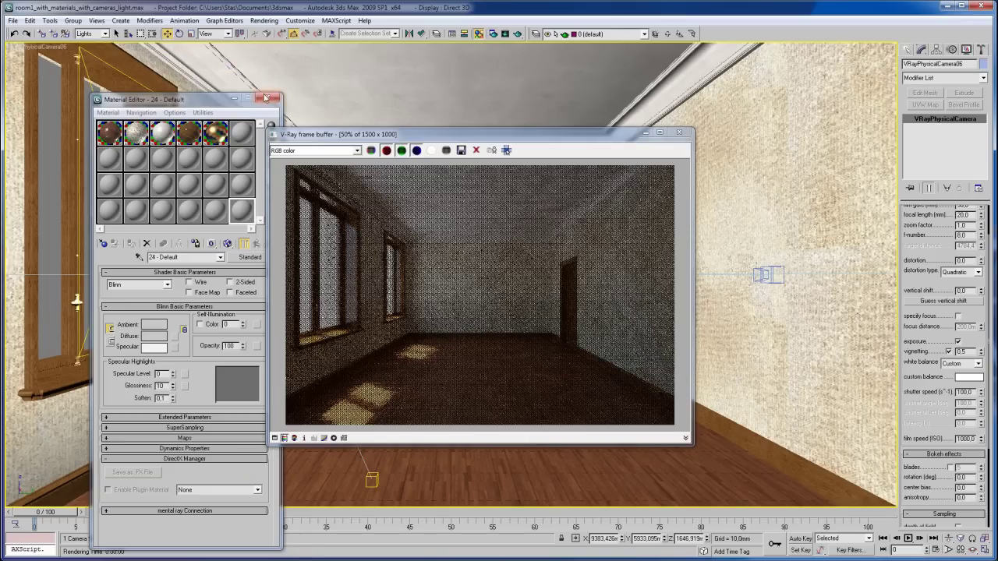
left_click(267, 97)
left_click(683, 133)
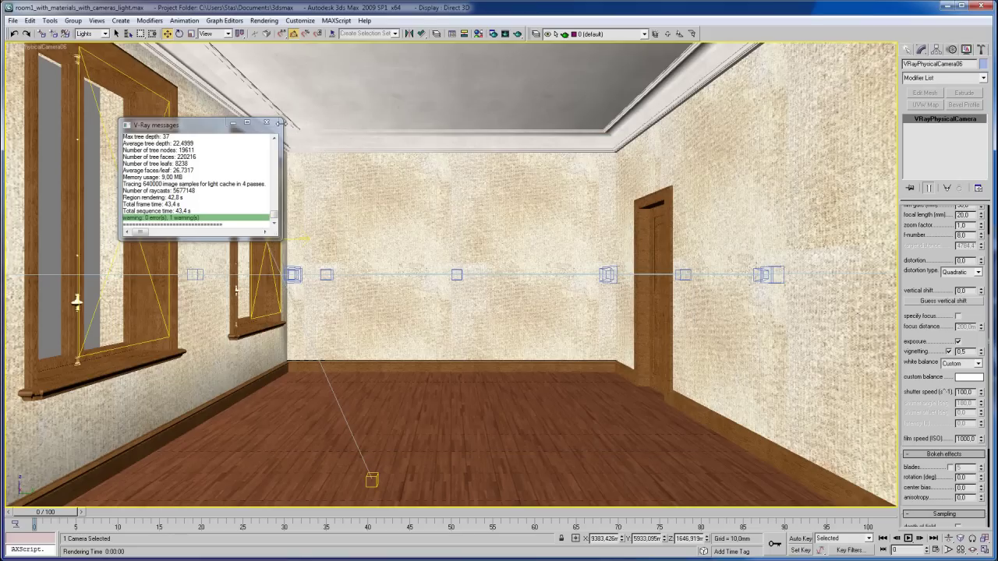
left_click(267, 122)
left_click(90, 187)
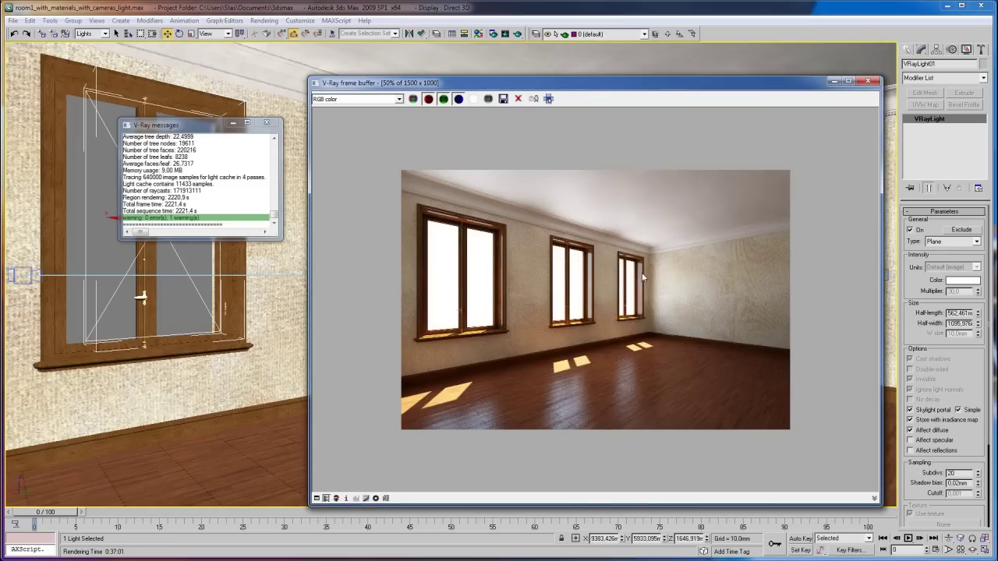
Zoom and pan the render to view the wall, windows and whole room
scroll(648, 287, "up", 1)
middle_click_drag(468, 184, 585, 184)
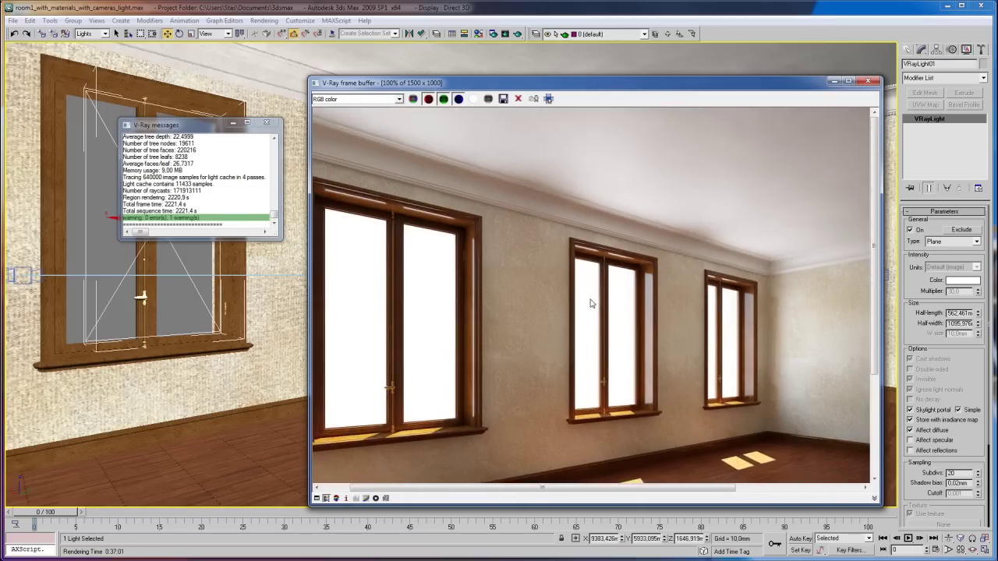
scroll(424, 150, "up", 1)
middle_click_drag(424, 154, 605, 348)
scroll(605, 349, "down", 1)
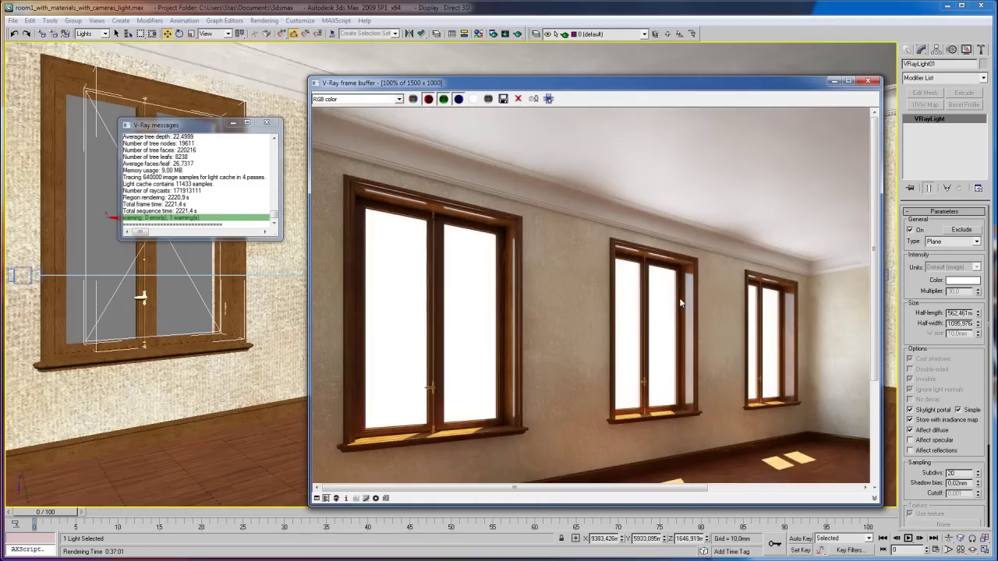
scroll(678, 307, "down", 1)
Enlarge the frame buffer window and inspect the windows, ceiling and floor at 50–200% zoom
left_click_drag(309, 77, 108, 28)
scroll(449, 225, "up", 1)
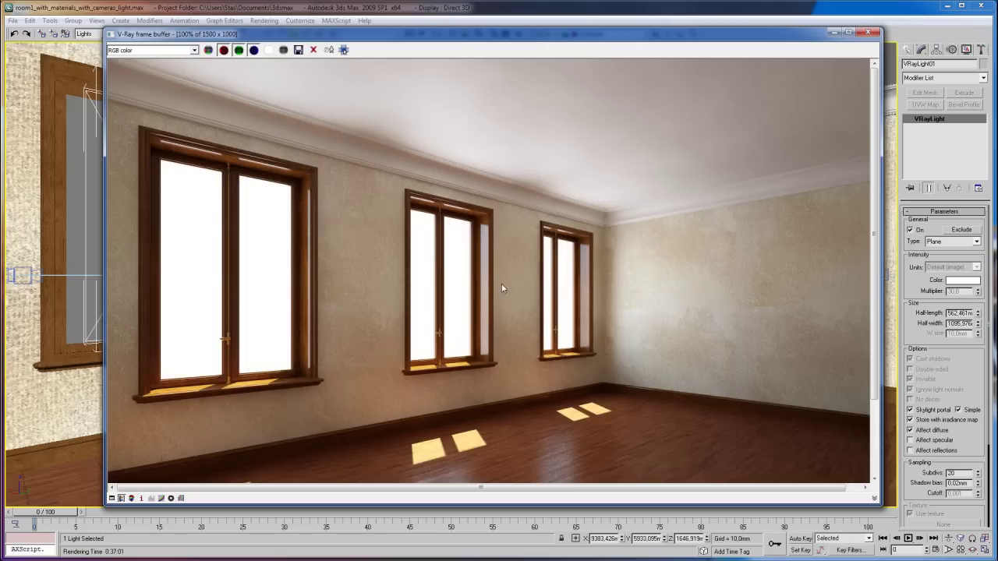
scroll(502, 282, "down", 1)
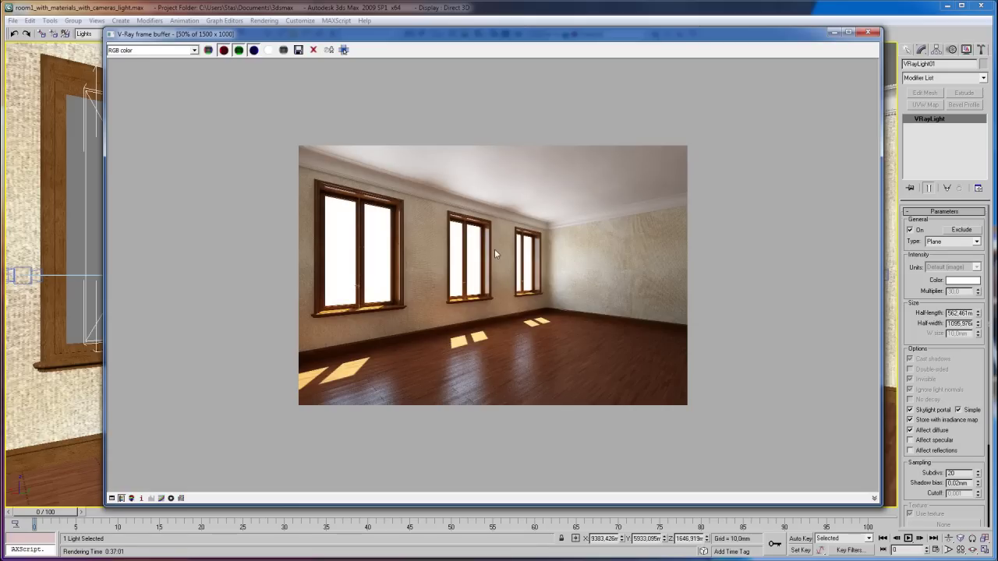
scroll(494, 248, "up", 1)
scroll(273, 116, "up", 1)
scroll(561, 267, "up", 1)
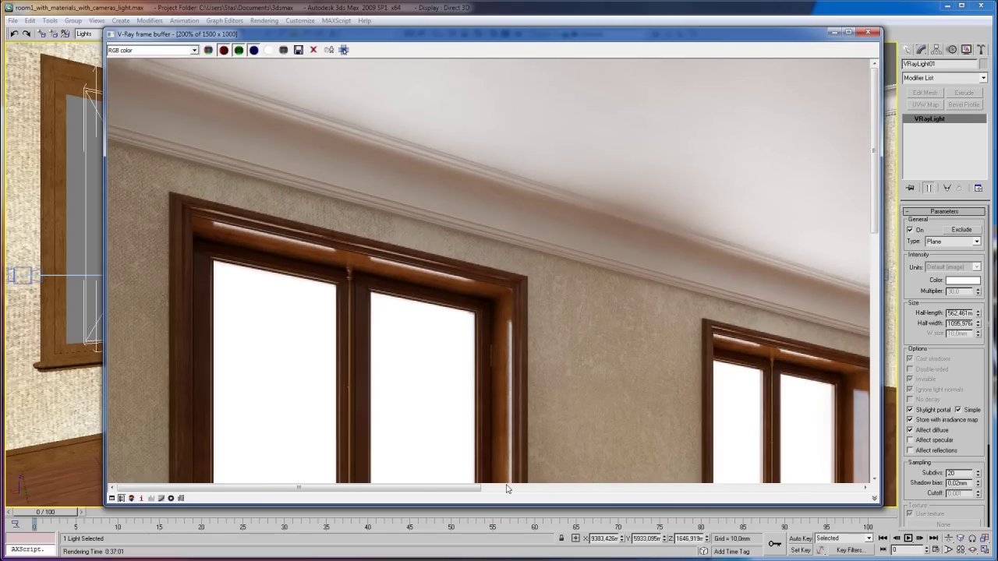
left_click_drag(506, 488, 752, 489)
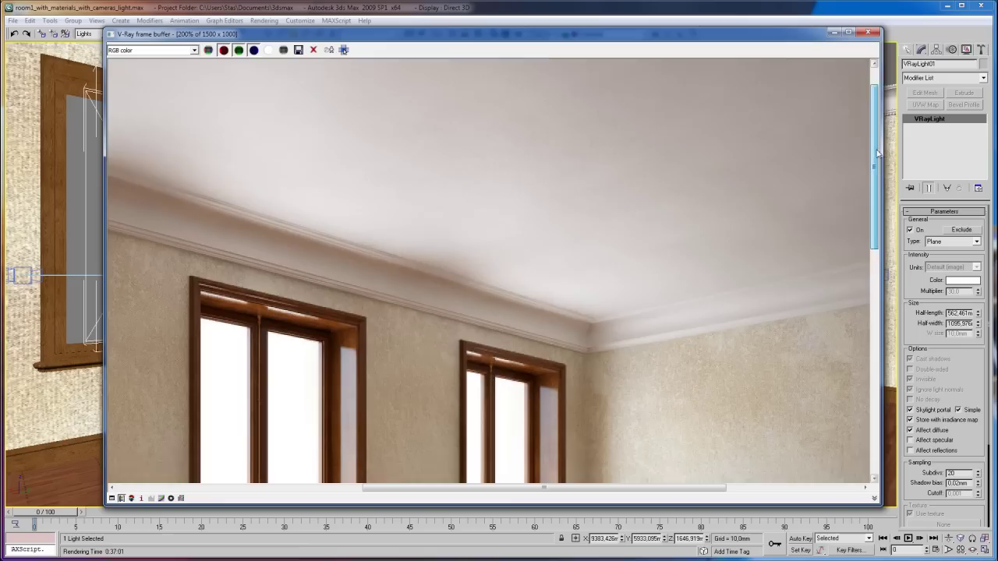
left_click_drag(877, 132, 877, 156)
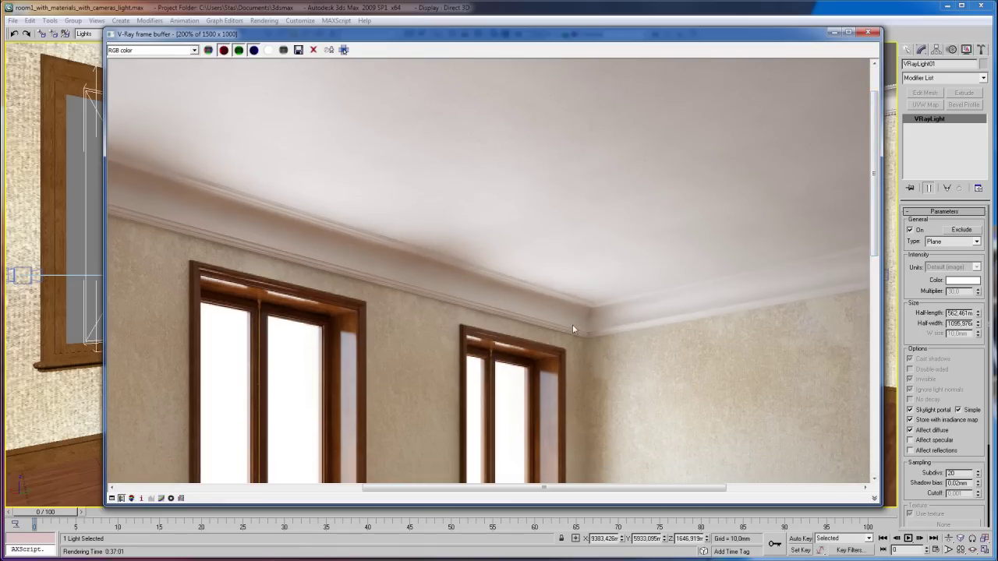
left_click_drag(874, 192, 875, 350)
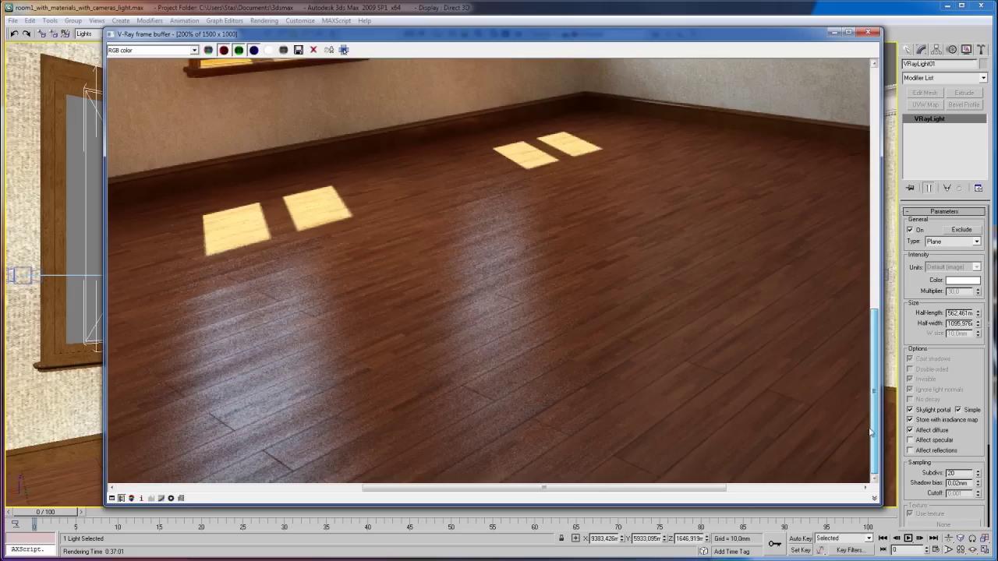
mouse_move(690, 492)
left_mouse_down()
mouse_move(699, 492)
mouse_move(615, 492)
left_mouse_up()
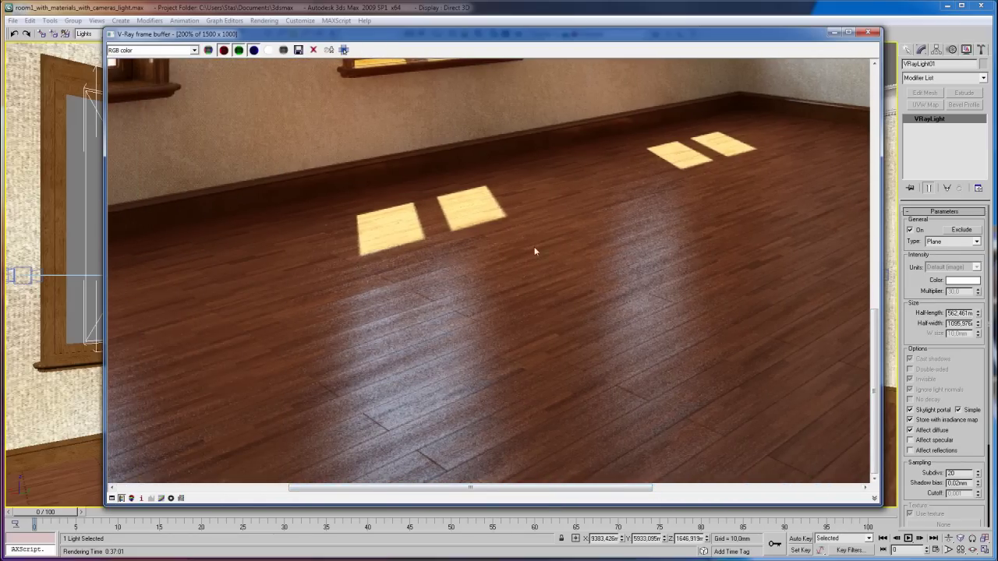
scroll(622, 337, "right", 3)
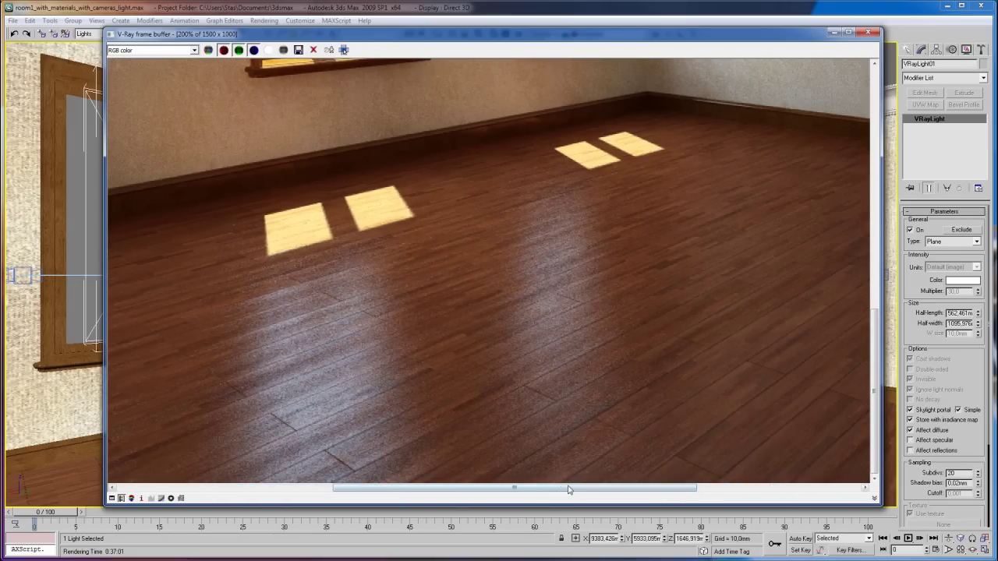
left_click_drag(573, 491, 386, 499)
scroll(386, 467, "down", 1)
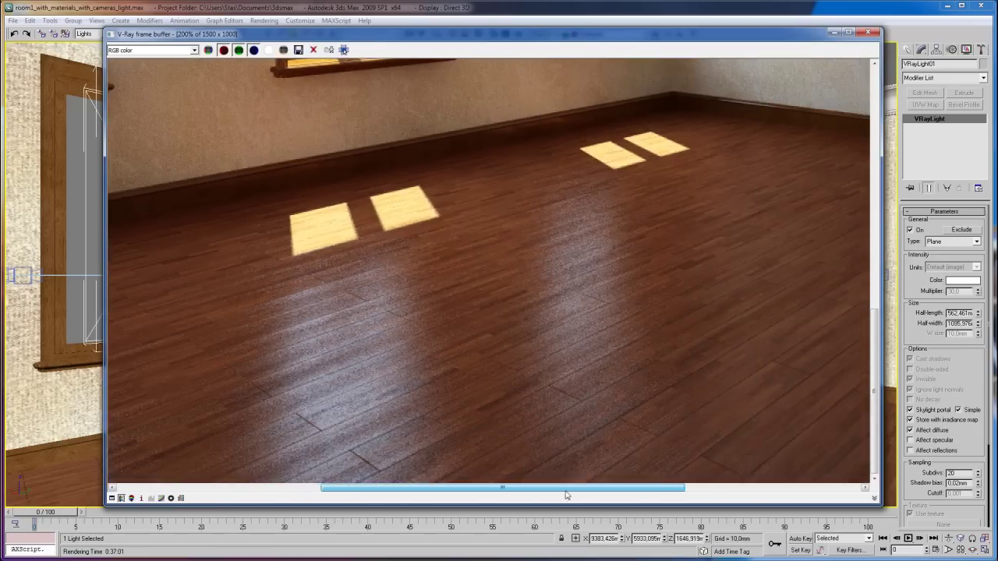
scroll(519, 445, "down", 1)
scroll(384, 313, "down", 1)
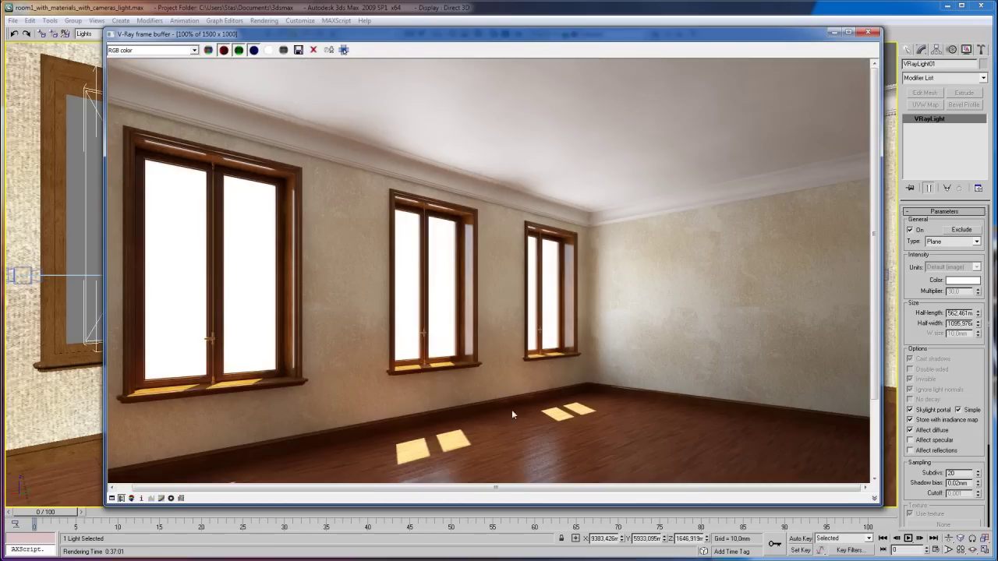
Zoom into the sunlit plank floor at 400% in the frame buffer, then zoom back out
left_click_drag(877, 233, 743, 382)
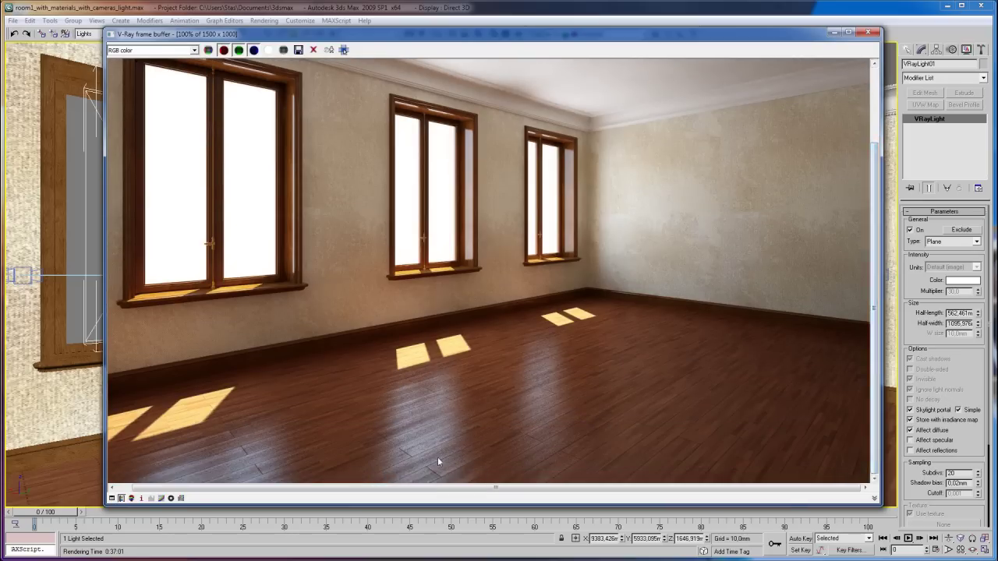
scroll(432, 449, "up", 3)
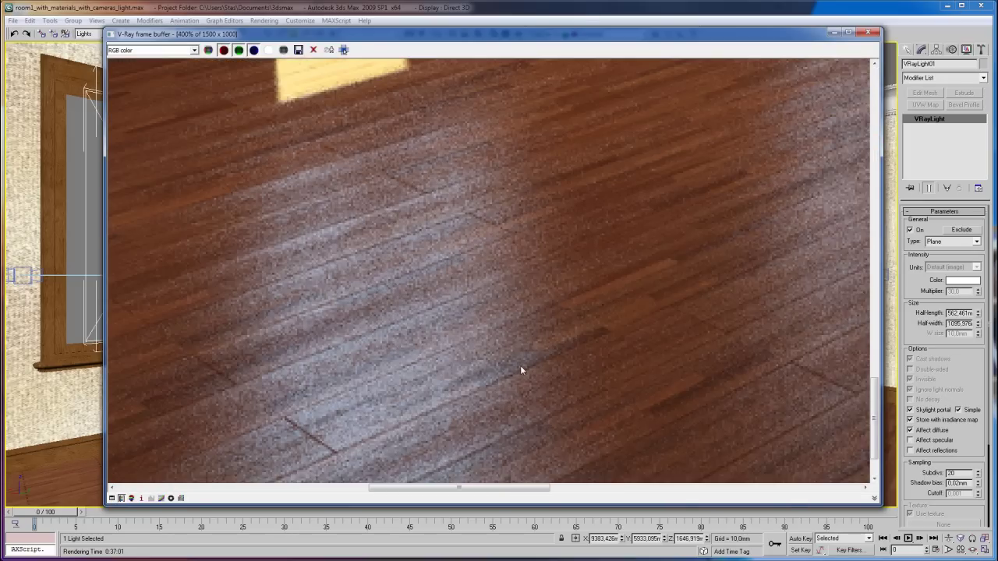
scroll(522, 371, "down", 2)
scroll(662, 382, "down", 1)
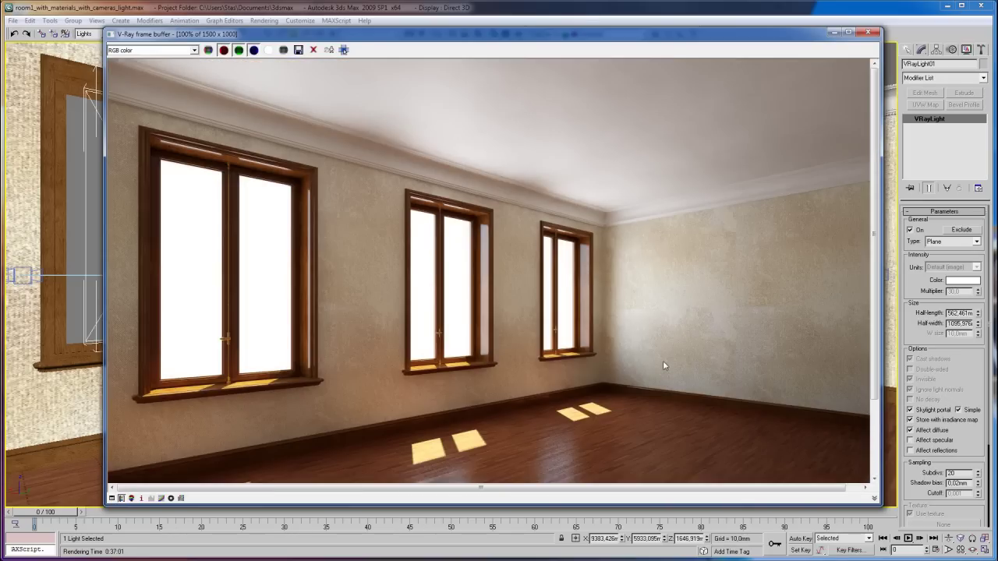
scroll(673, 351, "down", 1)
scroll(666, 348, "up", 1)
mouse_move(538, 489)
left_mouse_down()
mouse_move(555, 489)
mouse_move(450, 492)
left_mouse_up()
mouse_move(875, 289)
left_mouse_down()
mouse_move(875, 328)
mouse_move(875, 281)
left_mouse_up()
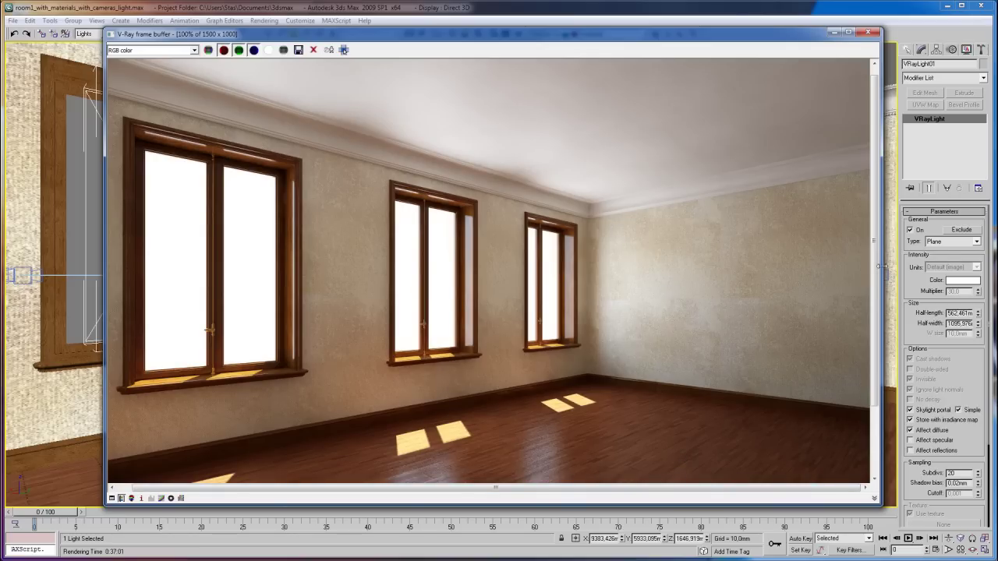
scroll(742, 424, "down", 3)
scroll(862, 332, "up", 1)
scroll(836, 416, "down", 1)
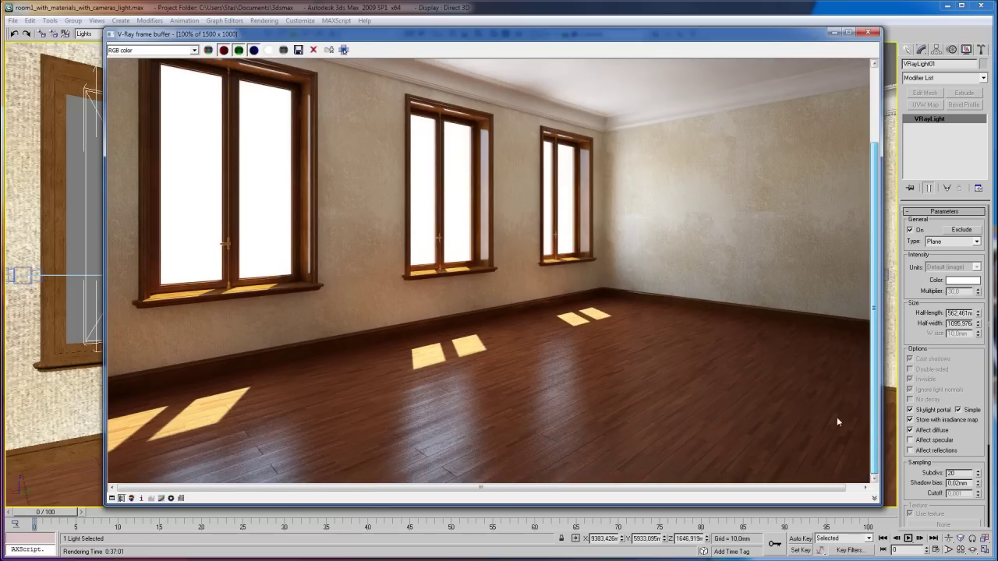
scroll(725, 284, "down", 1)
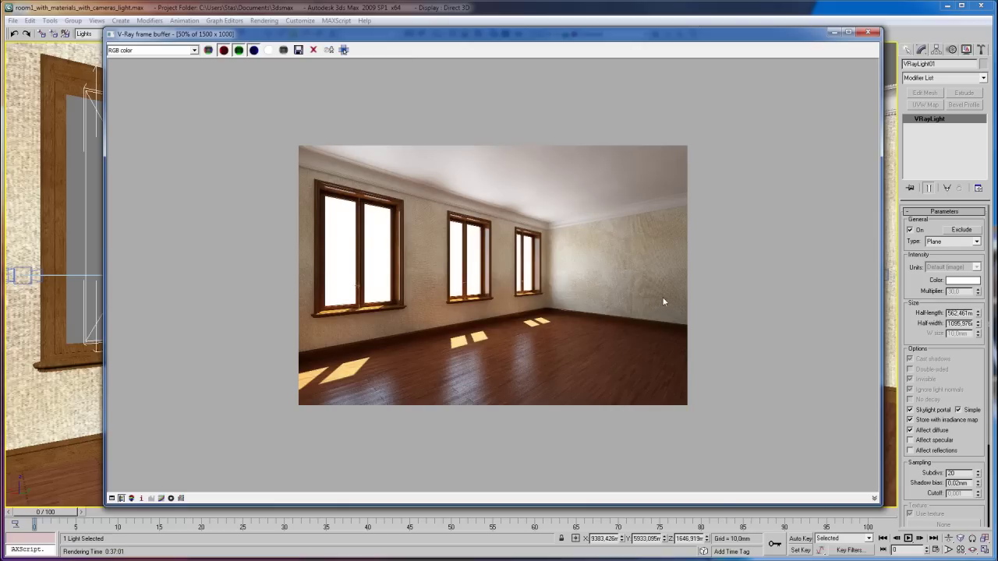
scroll(536, 316, "up", 1)
scroll(546, 265, "up", 1)
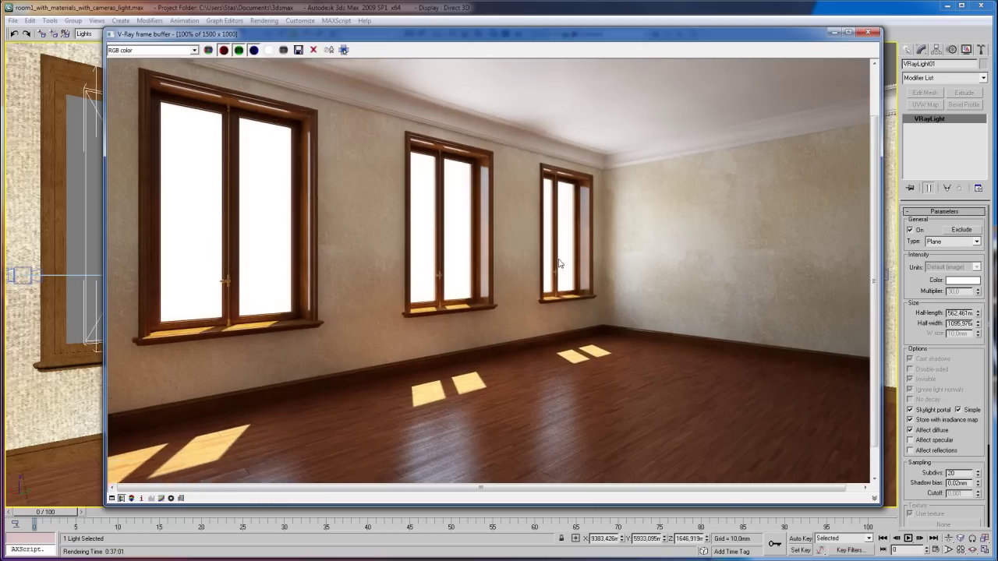
scroll(657, 286, "down", 1)
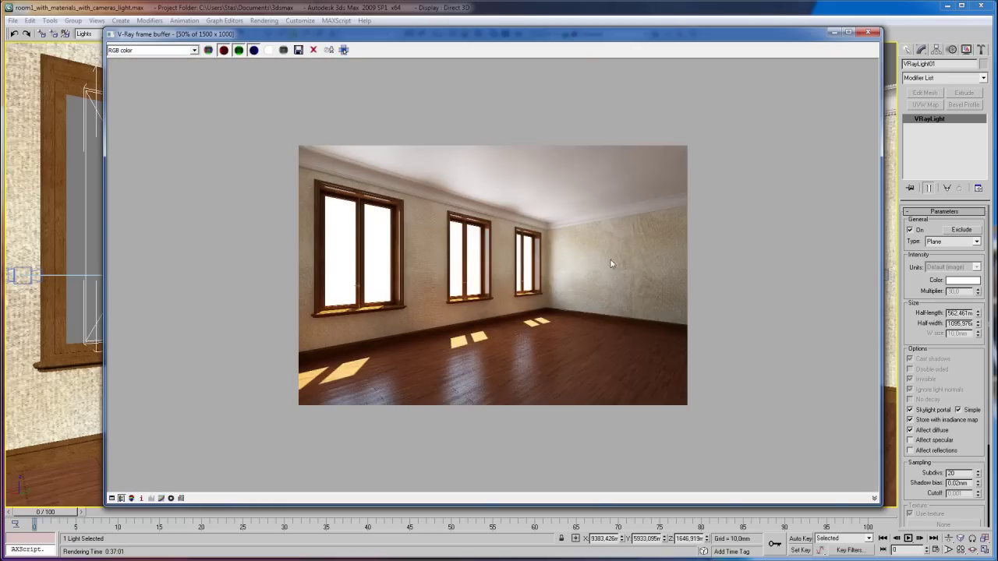